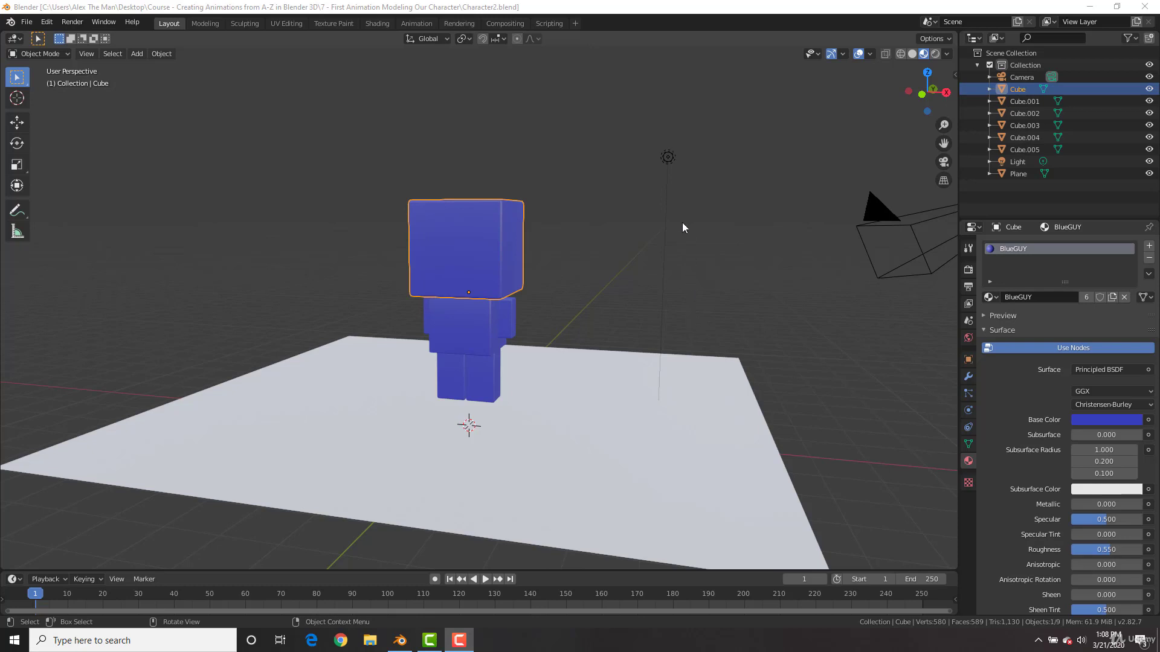
Add a UV sphere and move it beside the character, about 1.89 m in X, 0.63 m in Y and 2.44 m in Z
middle_click_drag(653, 243, 590, 249)
scroll(644, 252, "up", 5)
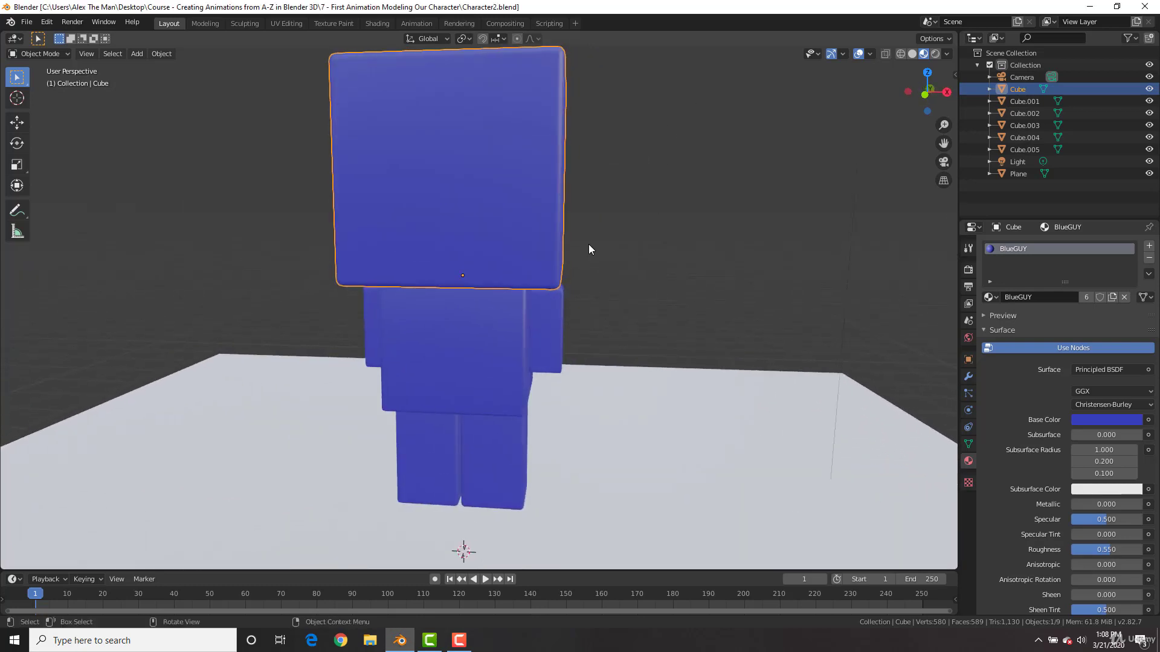
scroll(590, 249, "down", 4)
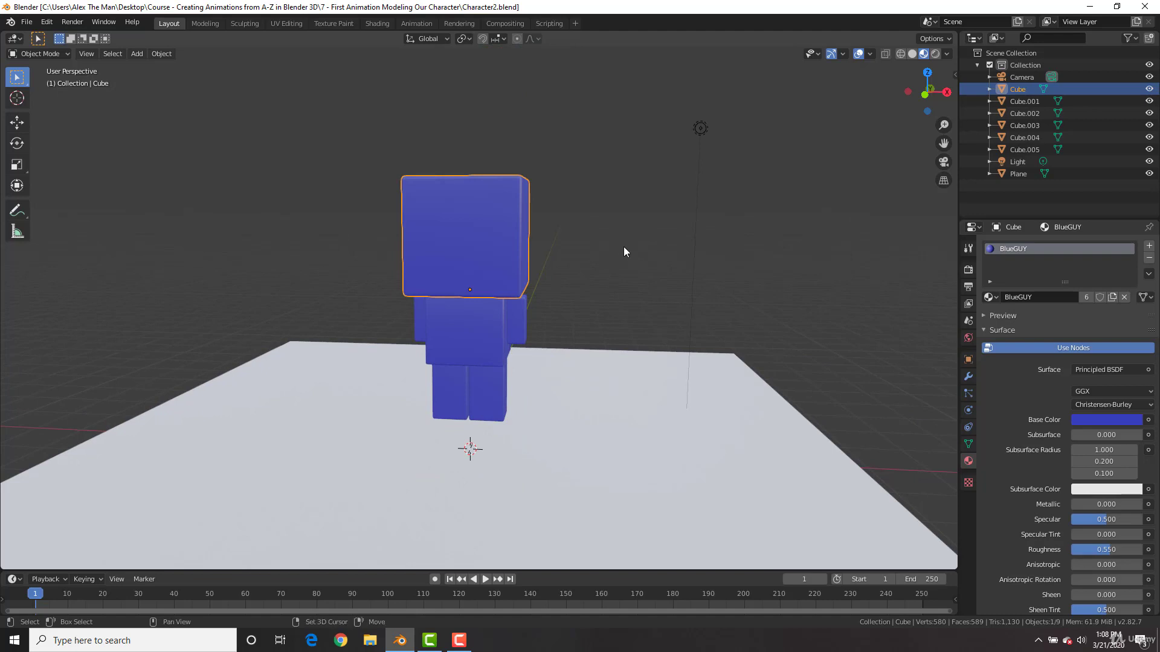
key("shift+a")
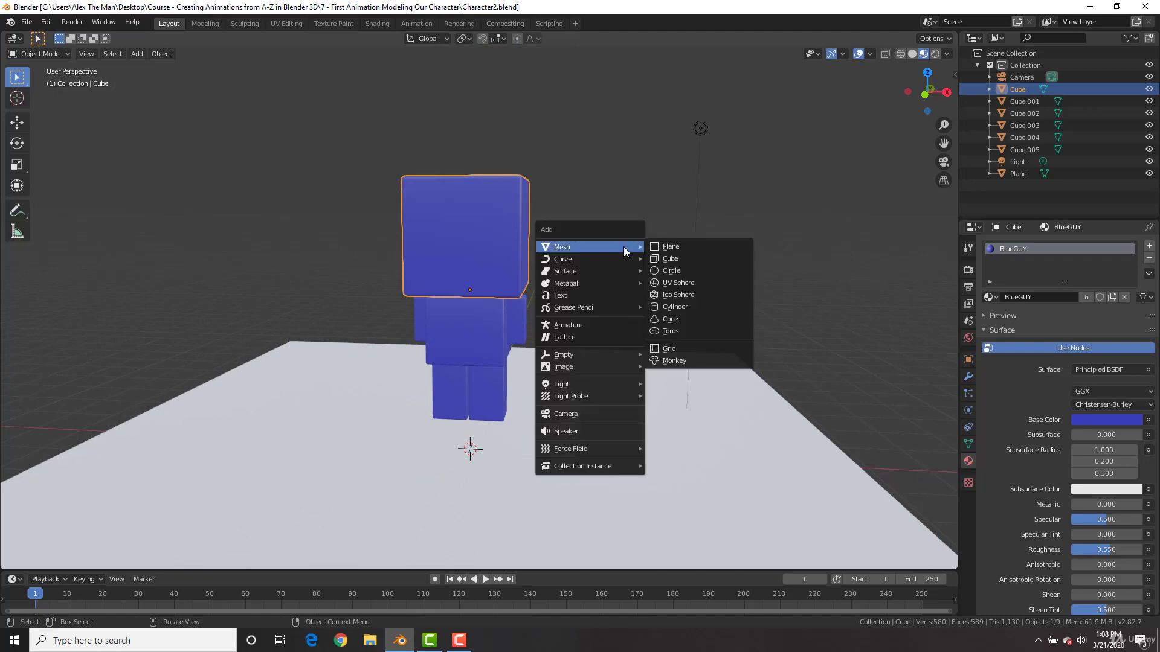
left_click(683, 281)
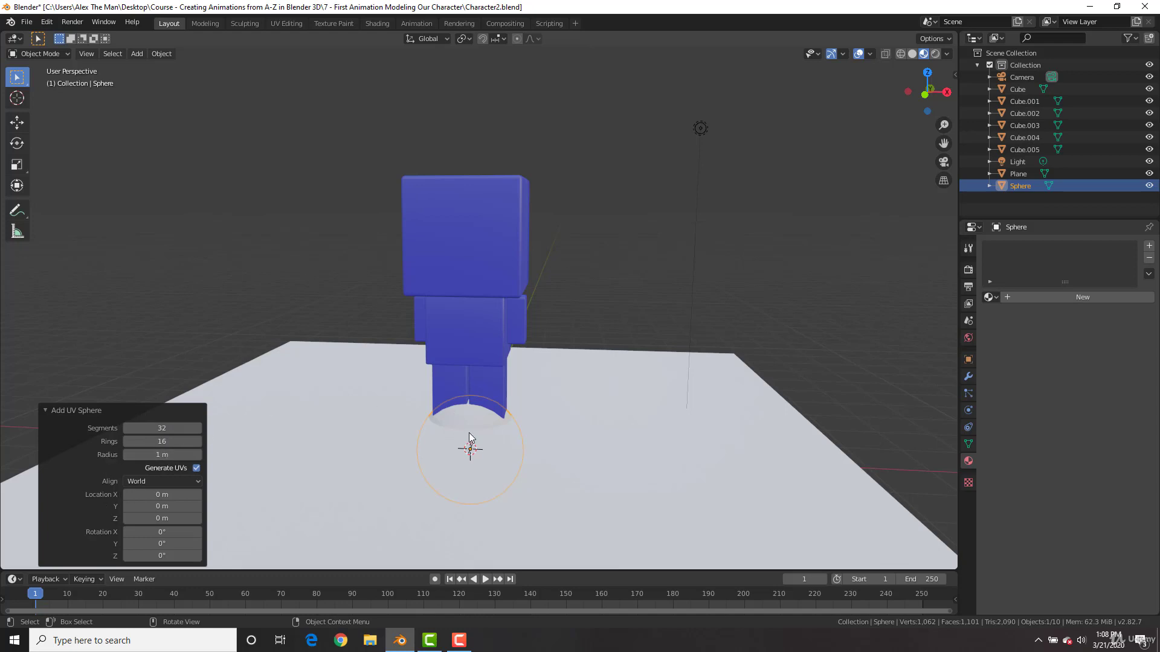
key("g")
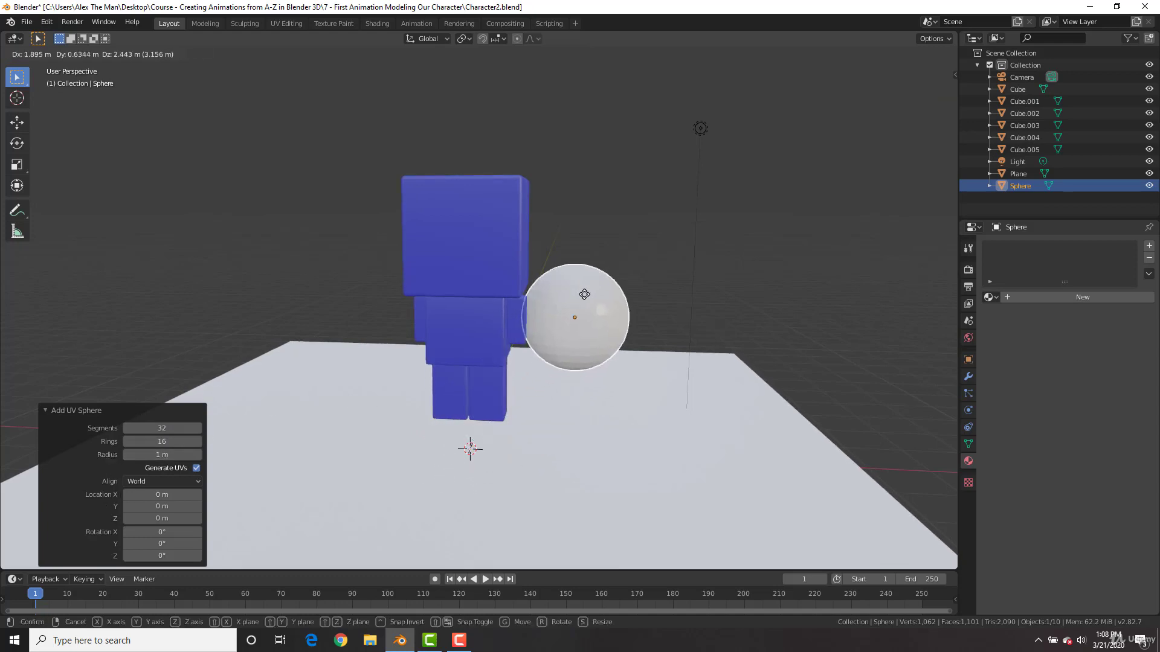
left_click(584, 294)
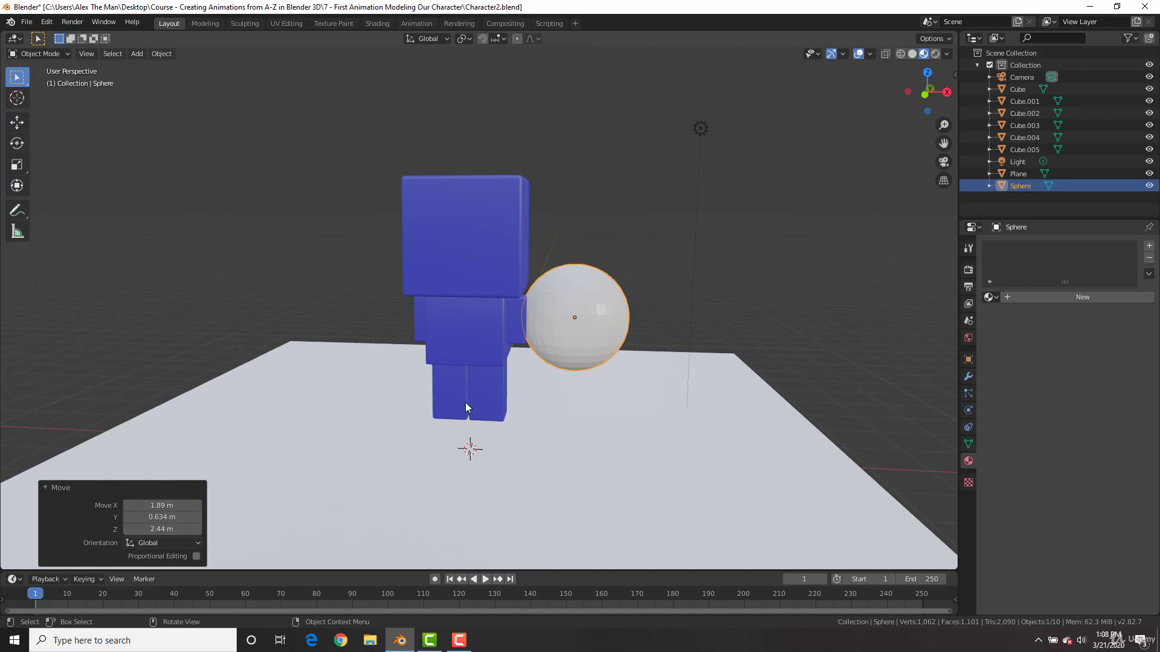
left_click(101, 490)
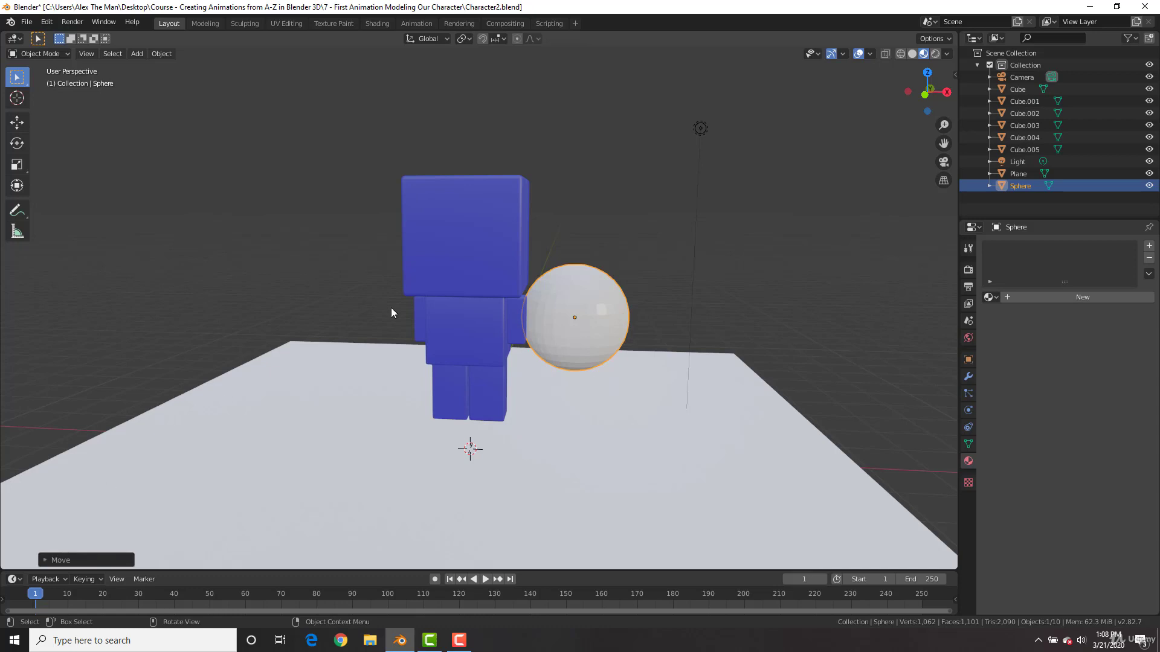
Apply smooth shading to the new sphere
middle_click_drag(717, 283, 658, 286)
scroll(658, 286, "up", 4)
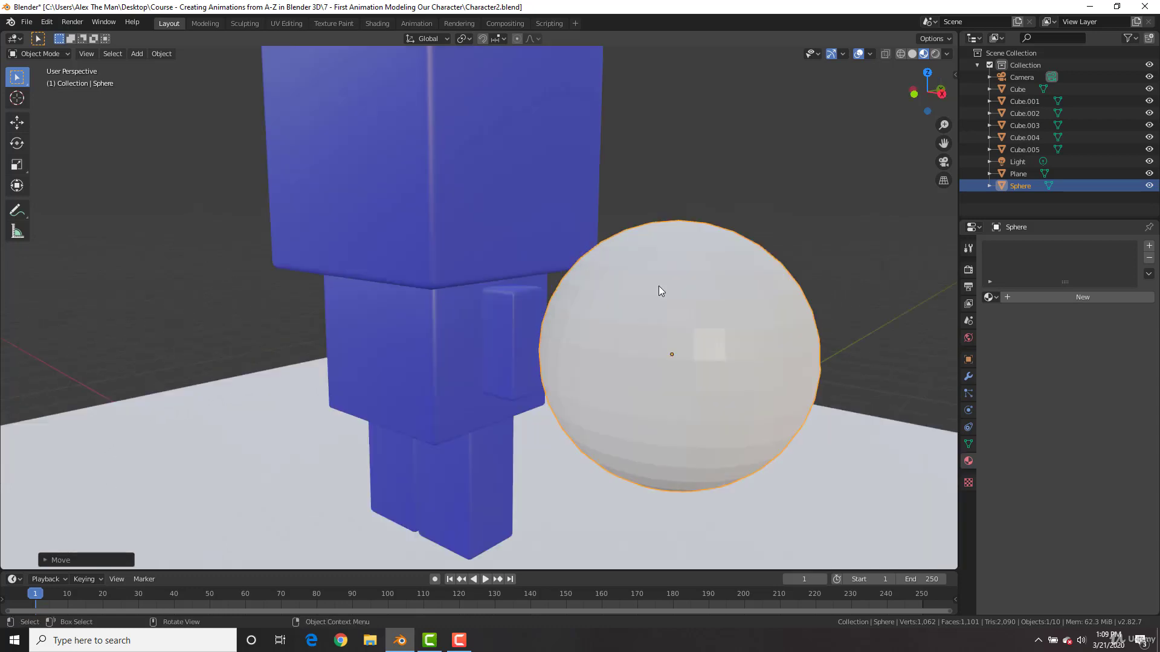
scroll(756, 296, "up", 2)
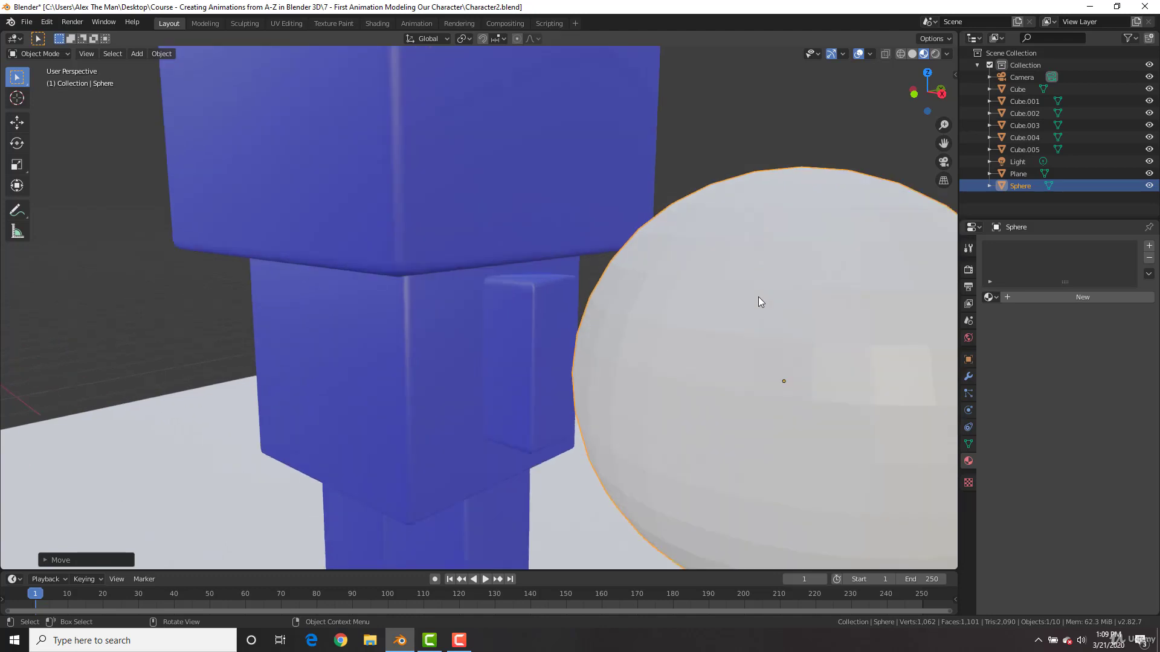
middle_click_drag(749, 288, 611, 262, "shift")
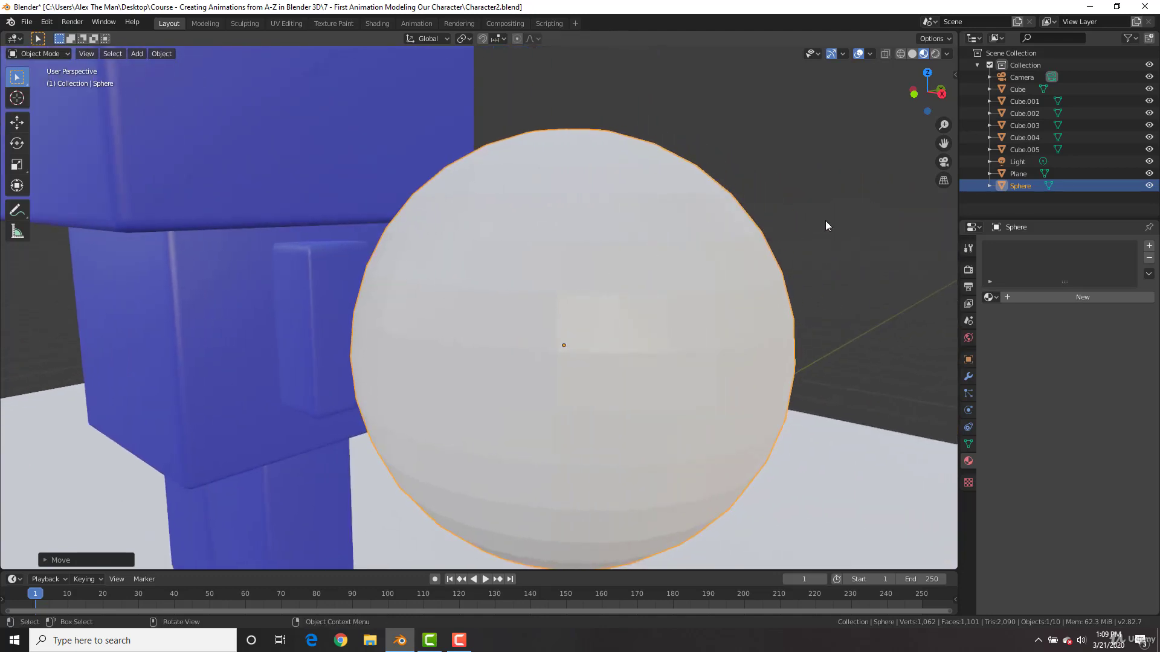
right_click(835, 209)
left_click(835, 213)
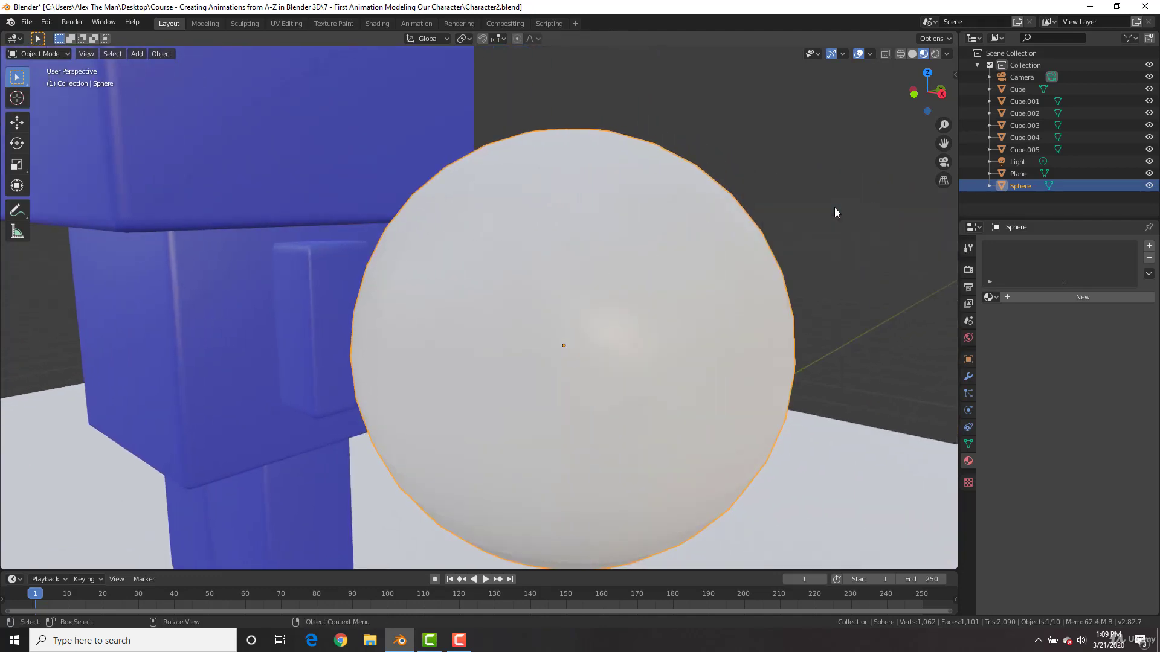
Rotate the sphere 90° about the global X axis, checking the orientation of its poles in Edit Mode
scroll(716, 249, "down", 5)
mouse_move(600, 280)
middle_mouse_down()
mouse_move(581, 282)
mouse_move(593, 295)
middle_mouse_up()
key("Tab")
scroll(606, 279, "up", 8)
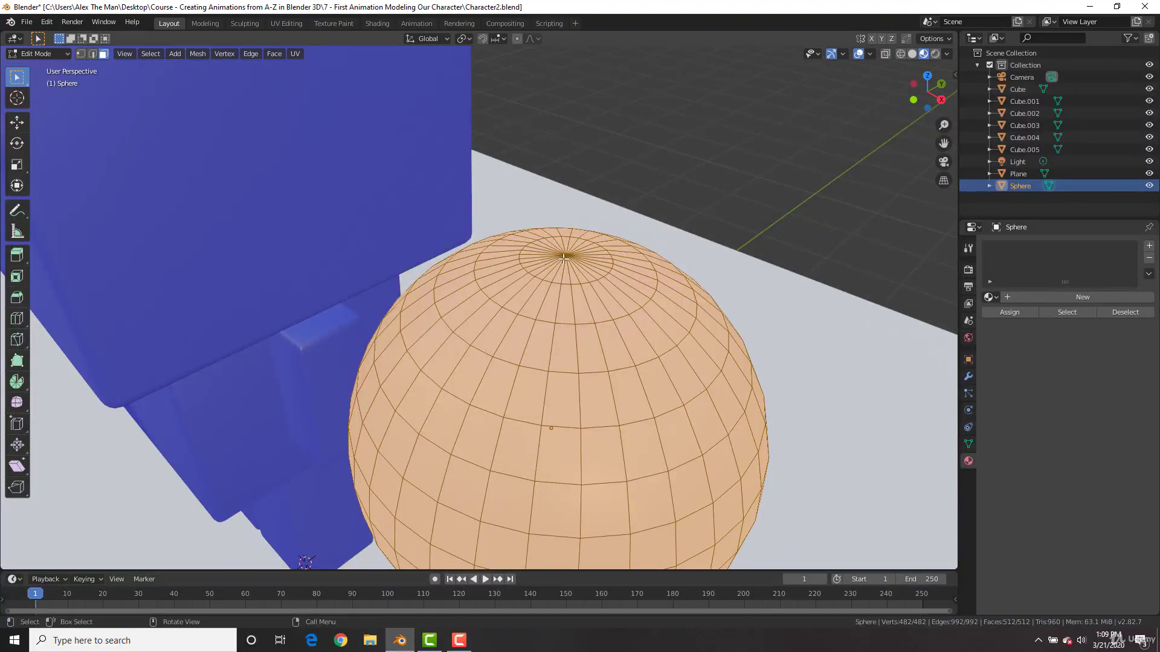
scroll(562, 259, "down", 6)
key("Tab")
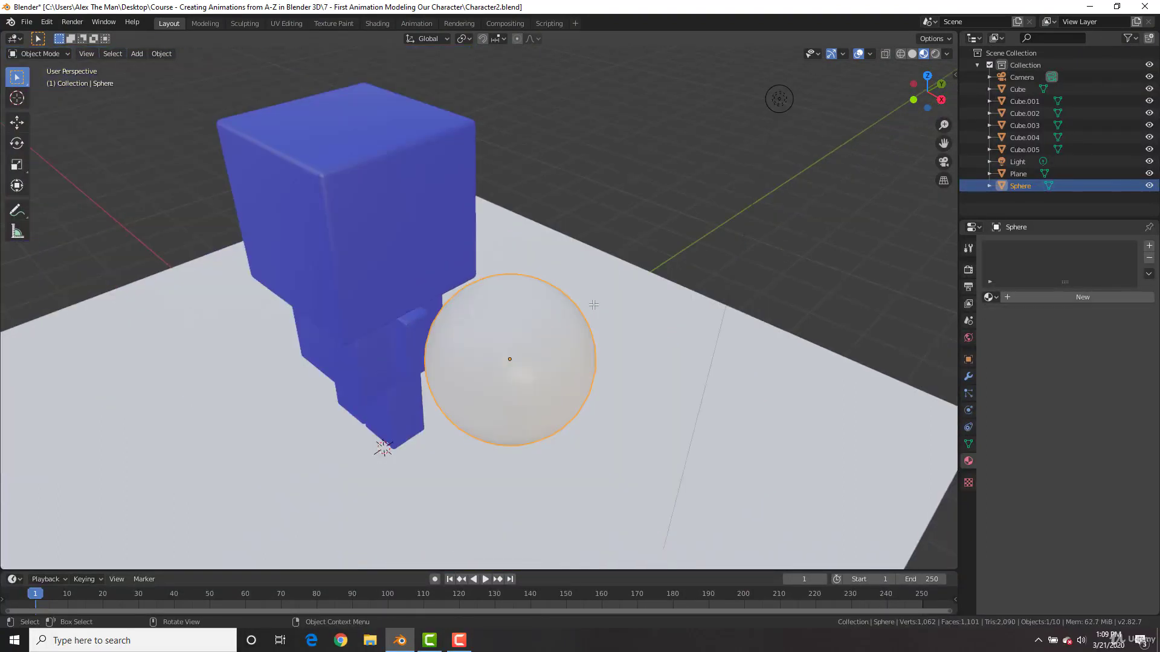
mouse_move(525, 298)
middle_mouse_down()
mouse_move(578, 298)
mouse_move(555, 285)
mouse_move(563, 272)
middle_mouse_up()
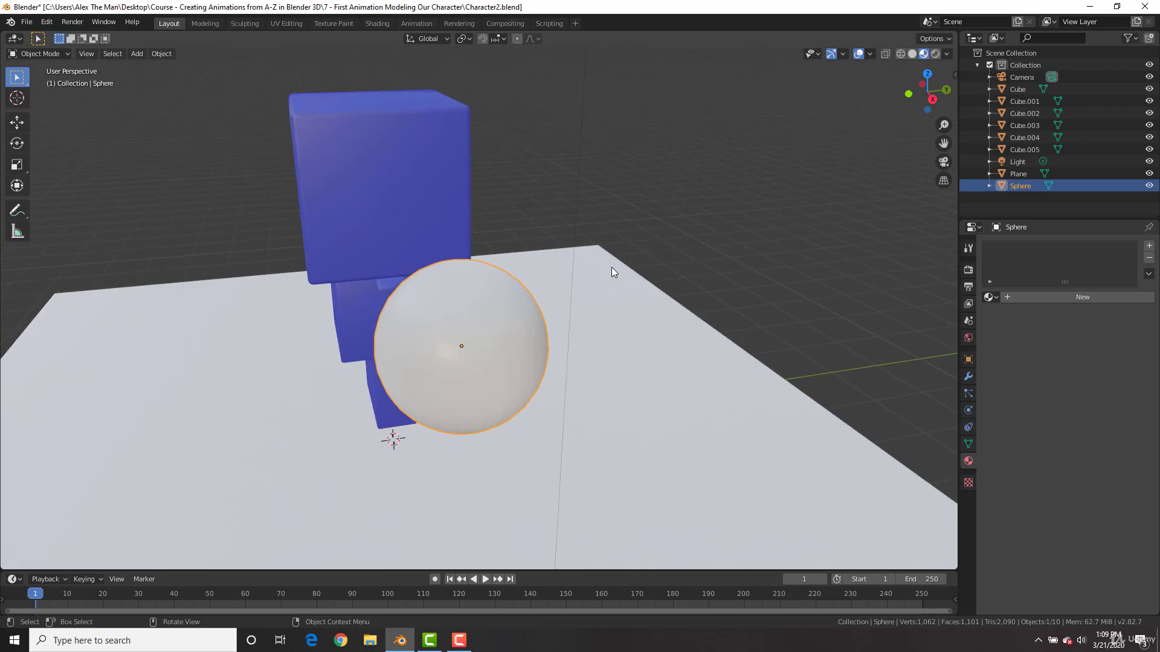
key("r")
key("x")
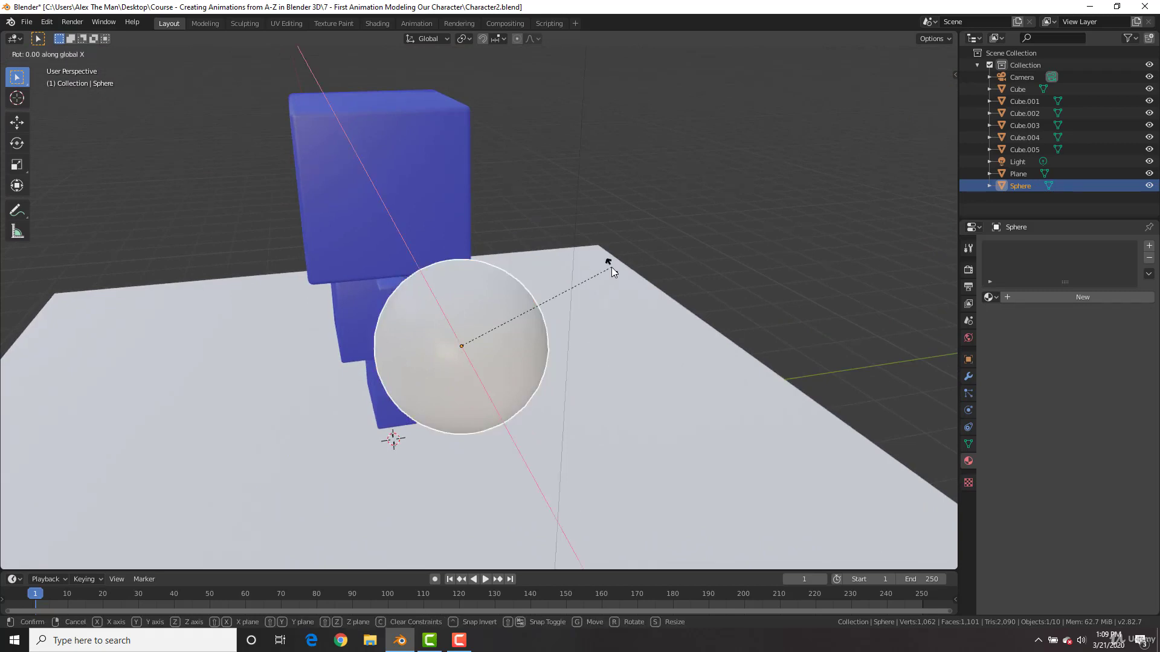
type("90")
key("Return")
middle_click_drag(622, 277, 676, 248)
key("Tab")
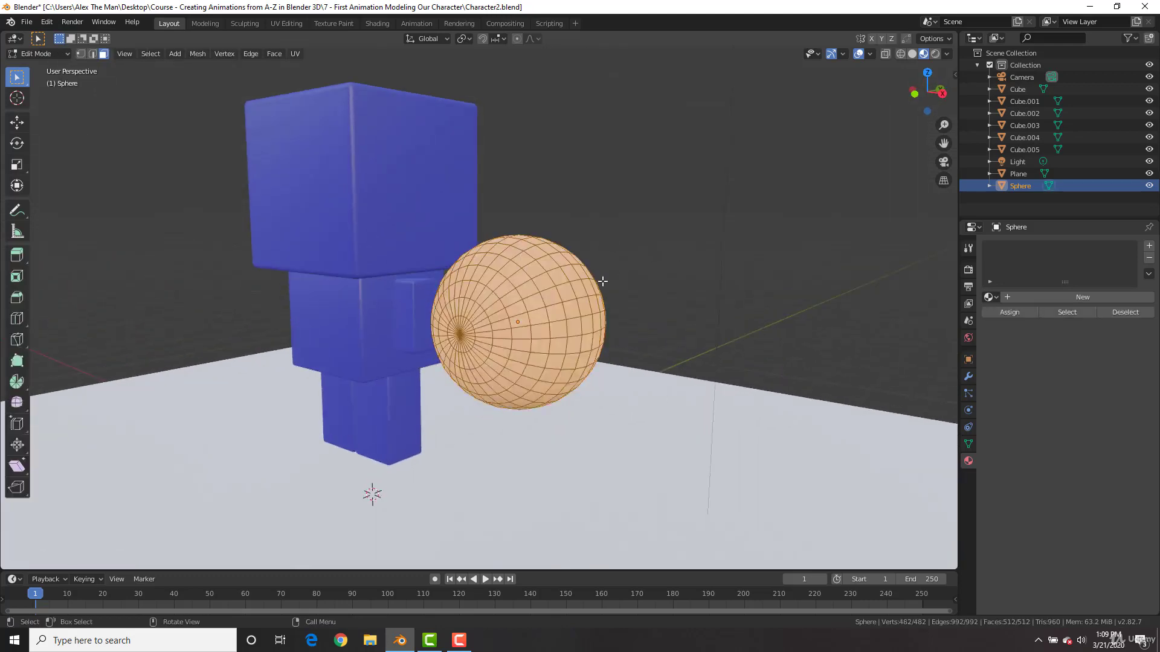
scroll(578, 296, "up", 2)
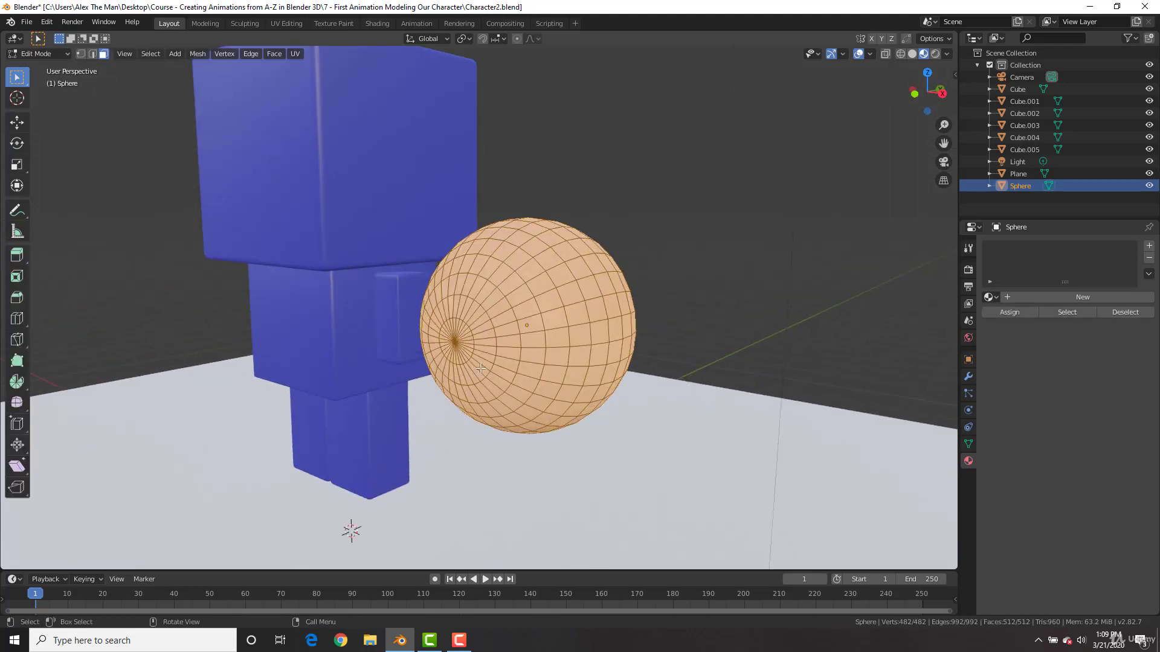
key("Tab")
scroll(568, 334, "down", 5)
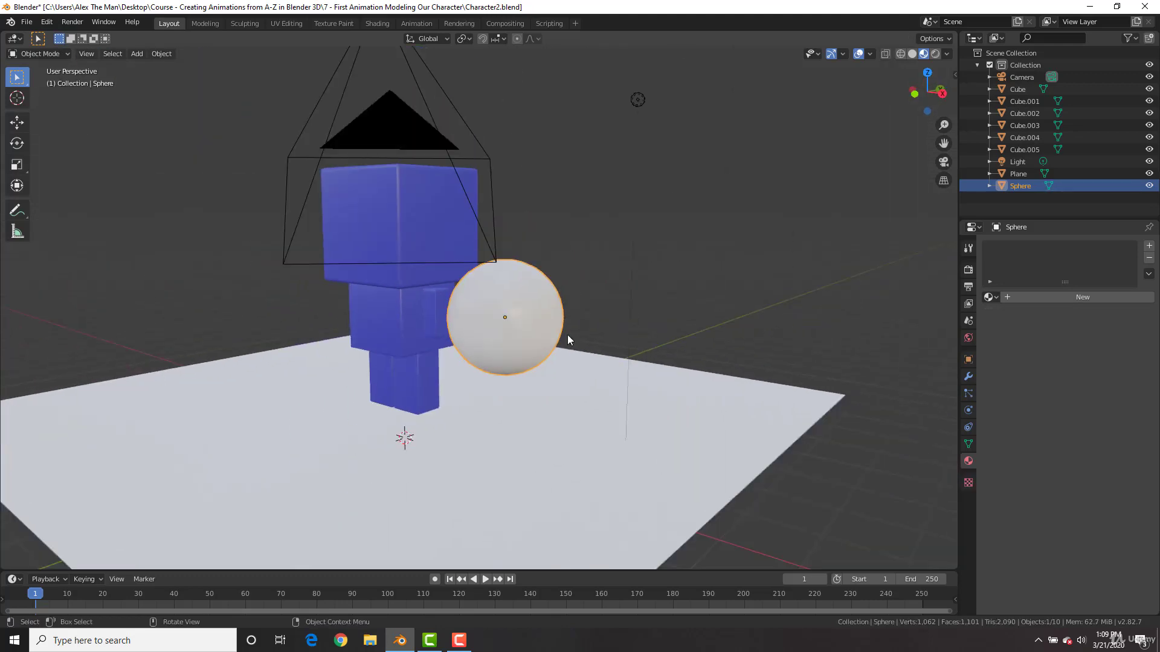
In front view, scale the sphere down to a small eye and position it on the upper +X half of the head
key("KP_1")
key("g")
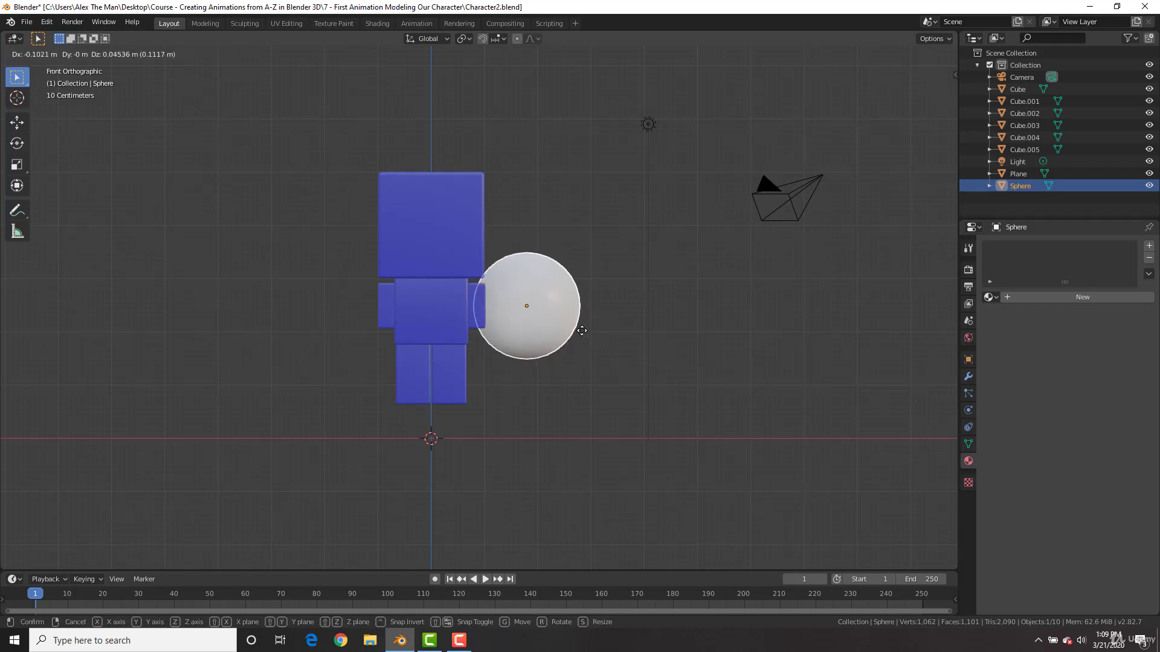
left_click(503, 245)
key("s")
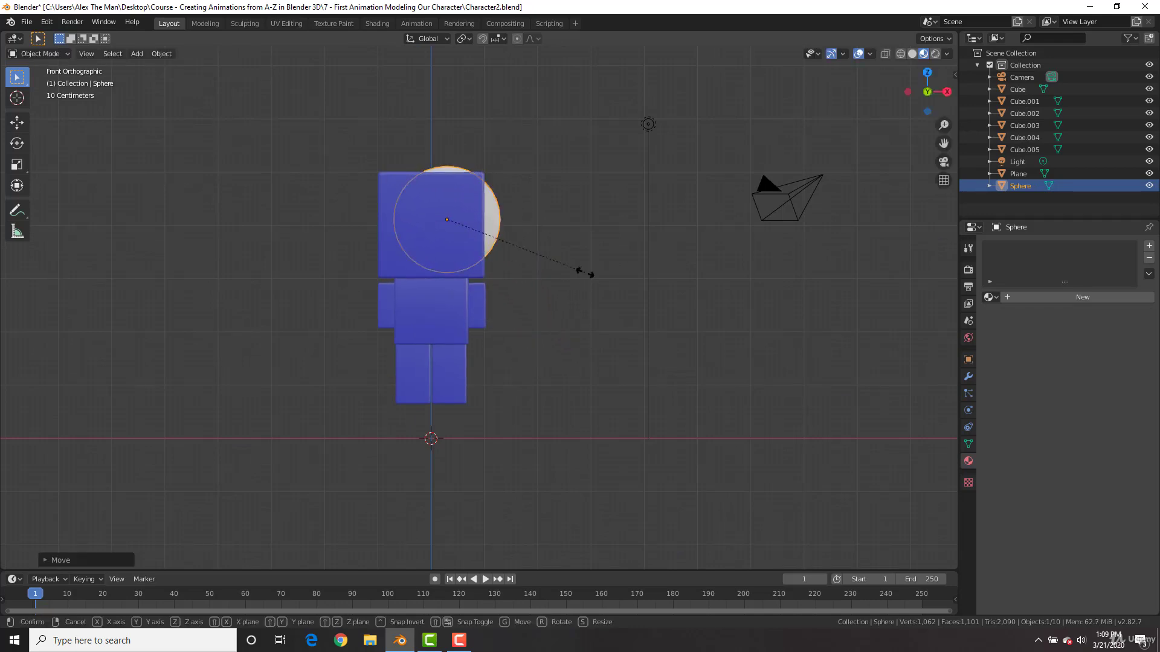
left_click(480, 244)
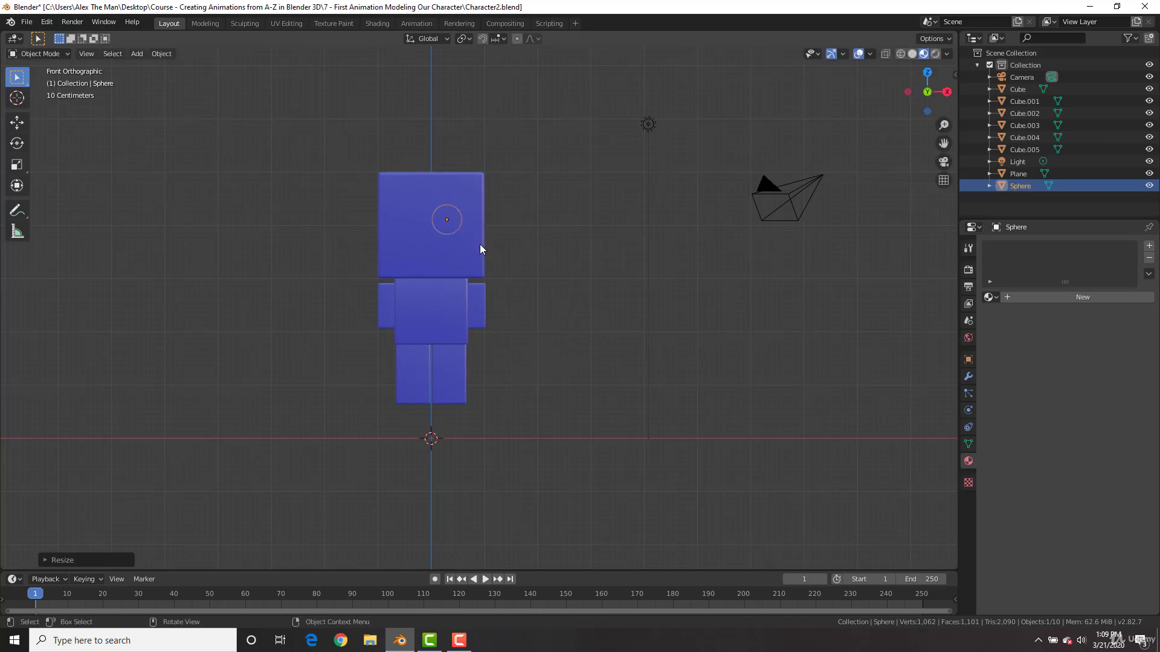
key("g")
left_click(516, 276)
key("s")
left_click(511, 278)
key("g")
left_click(508, 264)
In side view, move the eye sphere along Y until it sits partly embedded in the front face of the head
key("KP_3")
key("g")
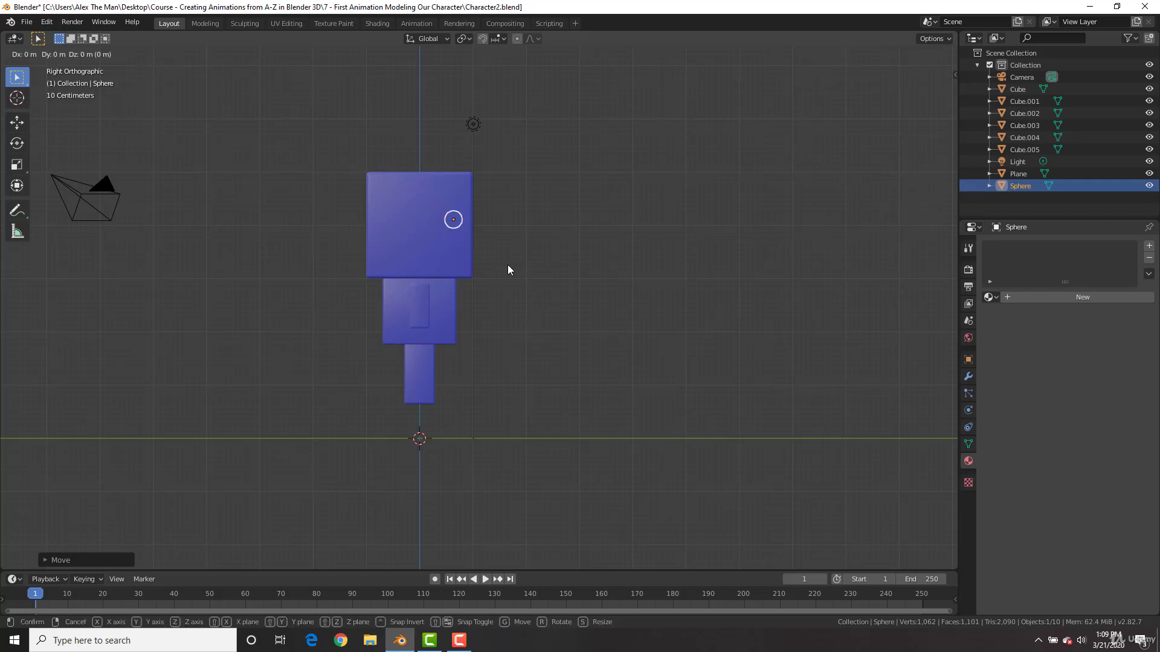
key("y")
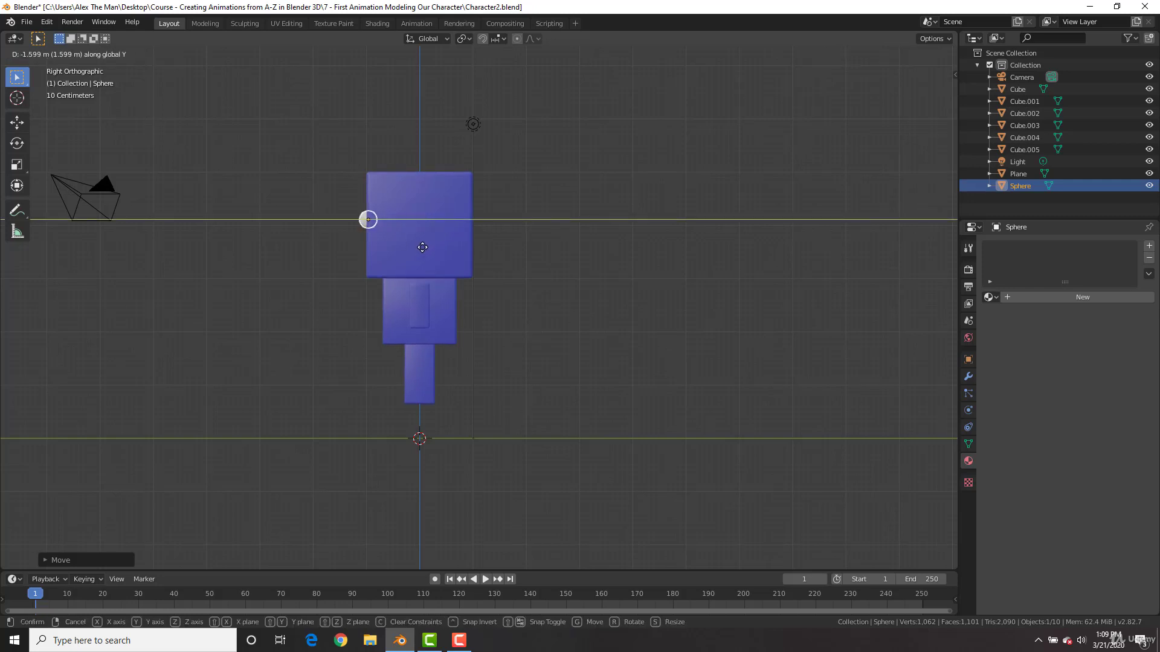
left_click(354, 238)
middle_click_drag(355, 235, 506, 266)
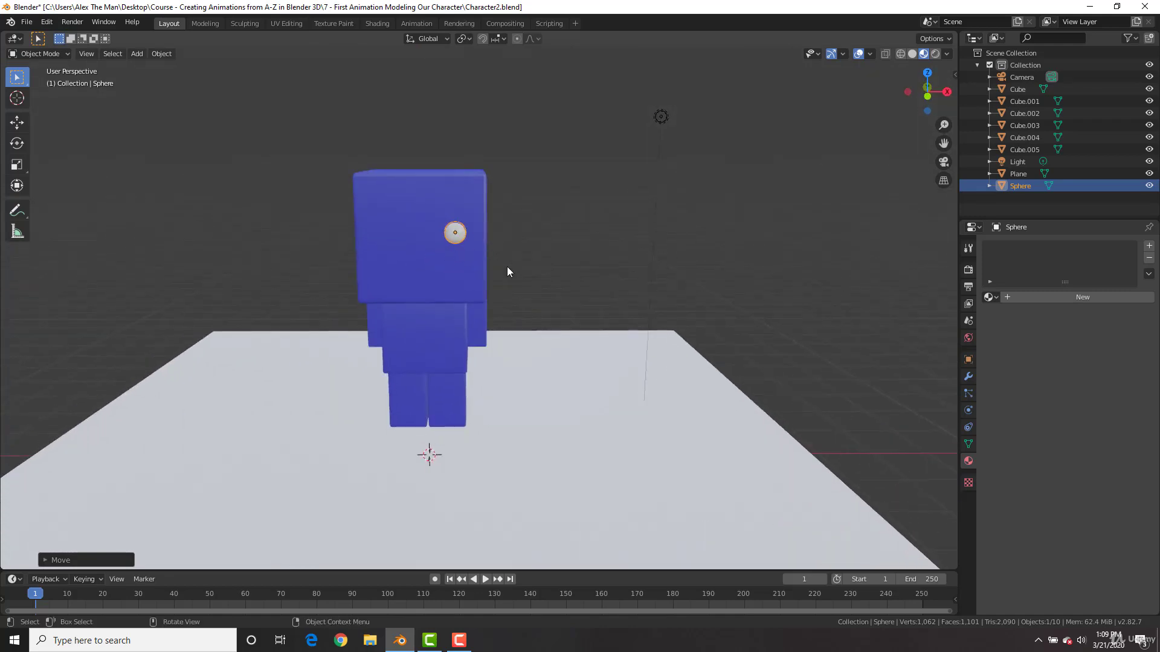
scroll(506, 267, "up", 1)
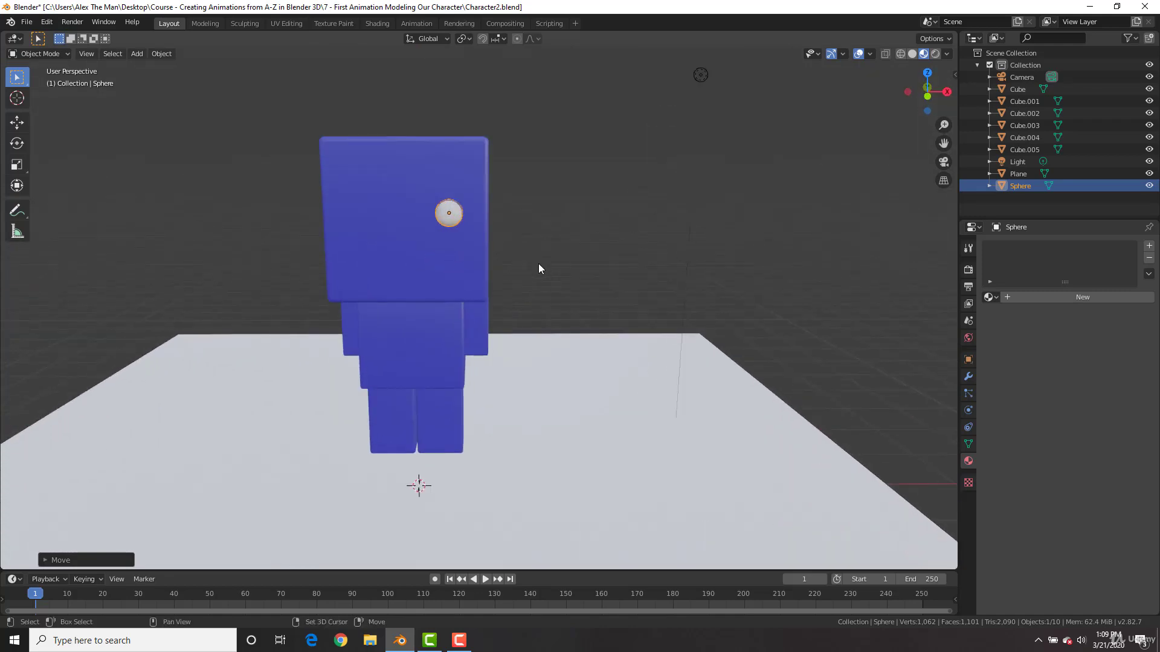
Duplicate the eye sphere and shift the copy about -1.23 m along X to form the second eye
key("shift+d")
key("x")
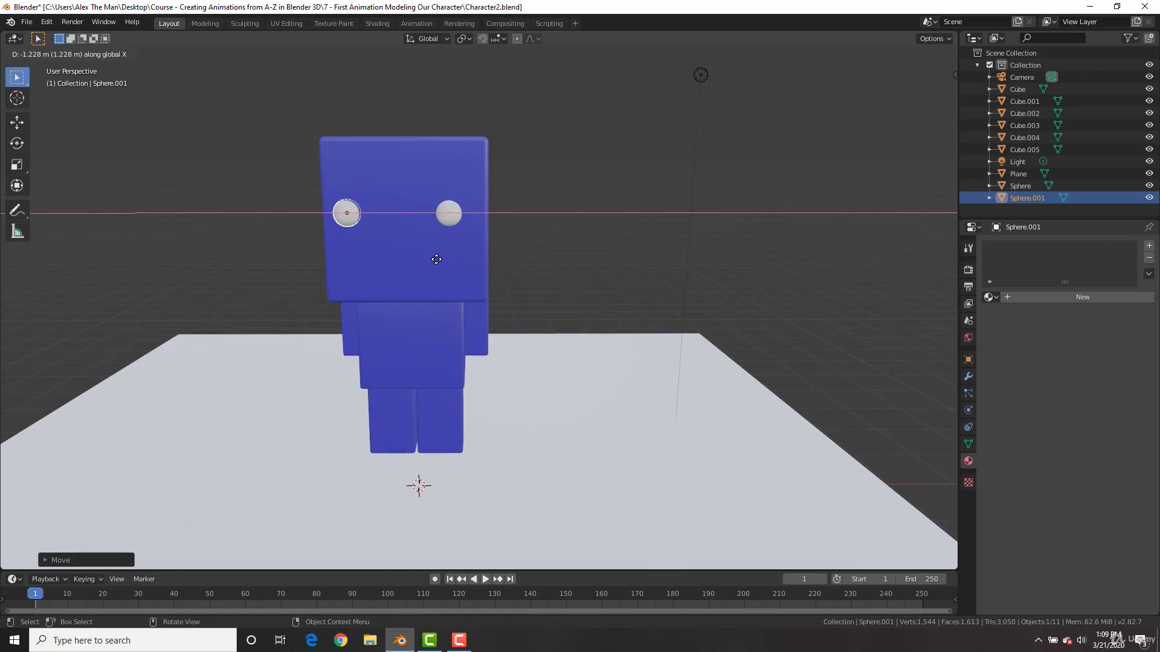
left_click(436, 259)
left_click(586, 230)
Select both eyes in front view and move them about 0.09 m along X to centre them on the head
key("KP_1")
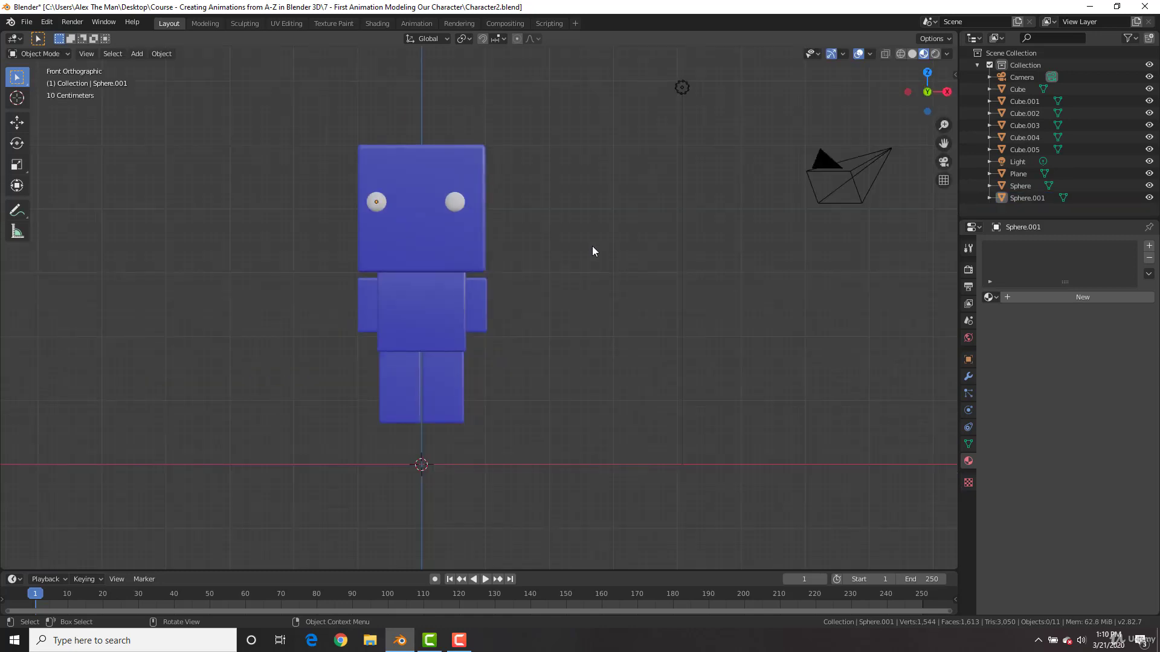
left_click(457, 199, "shift")
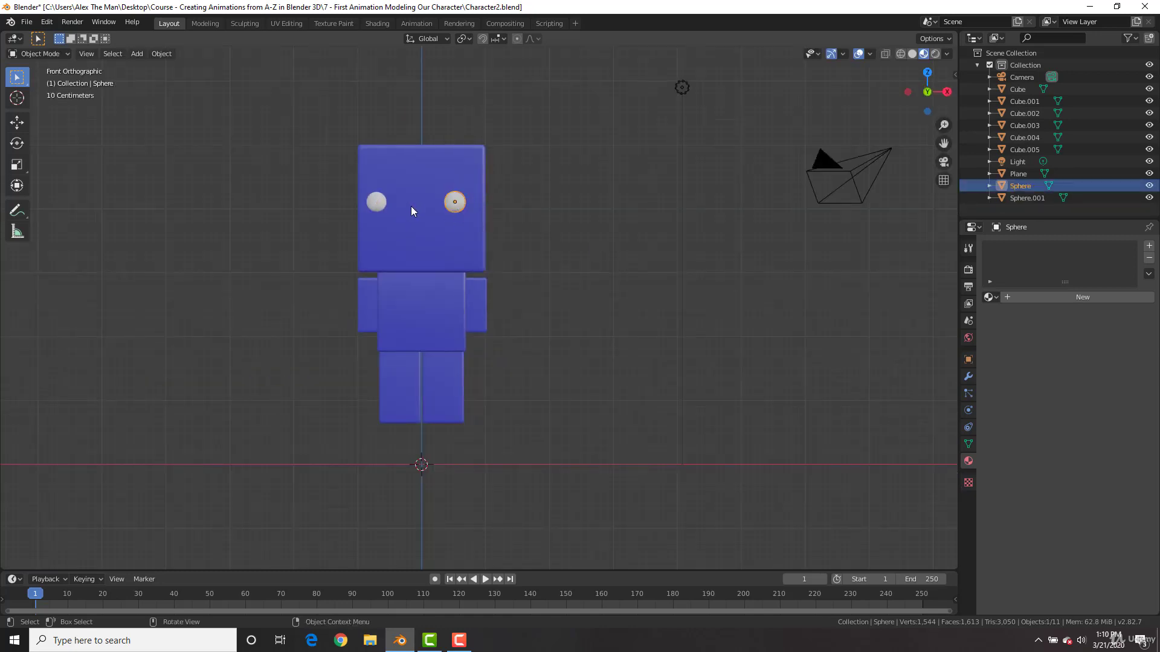
left_click(377, 201, "shift")
key("g")
key("x")
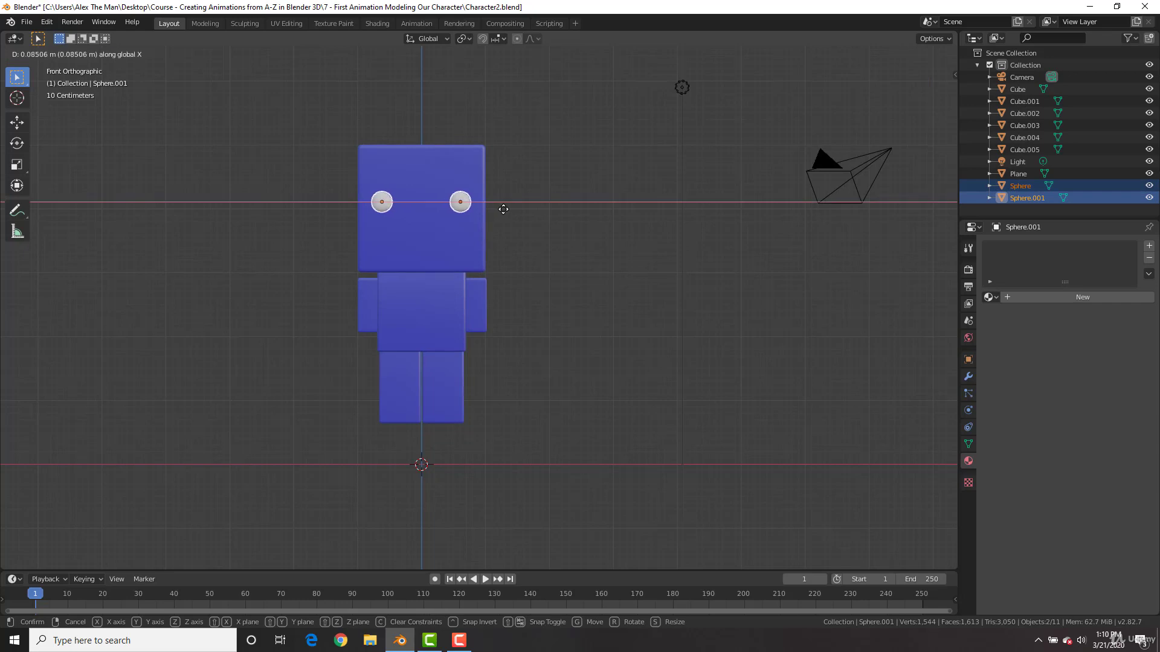
left_click(503, 209)
key("r")
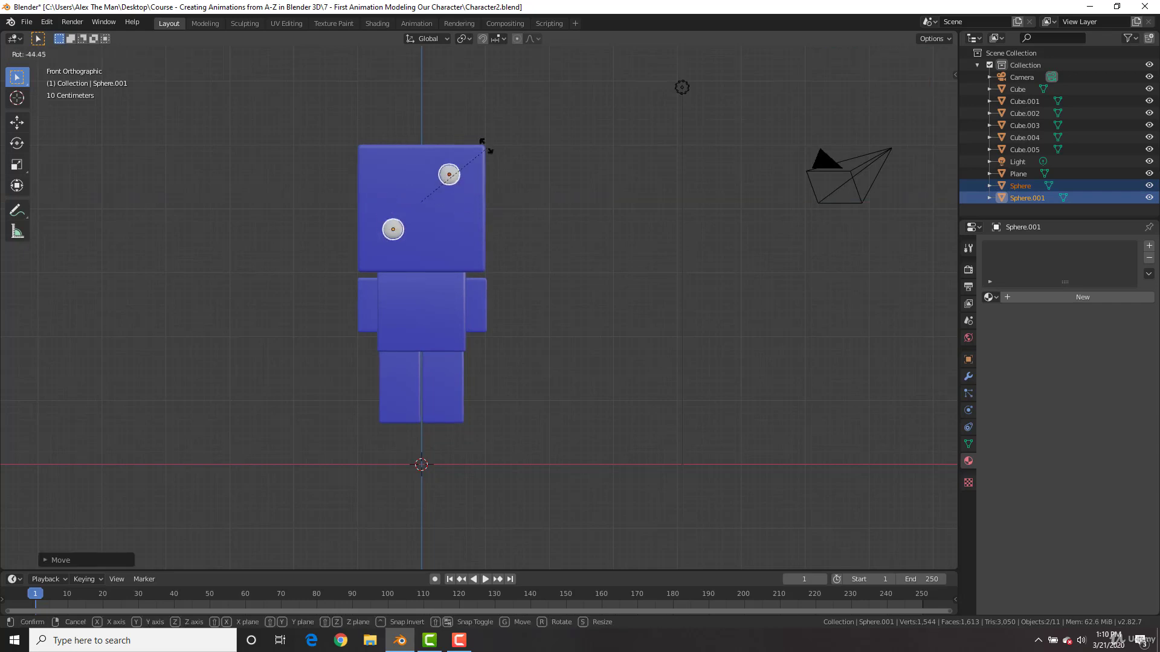
key("Escape")
middle_click_drag(459, 114, 517, 188)
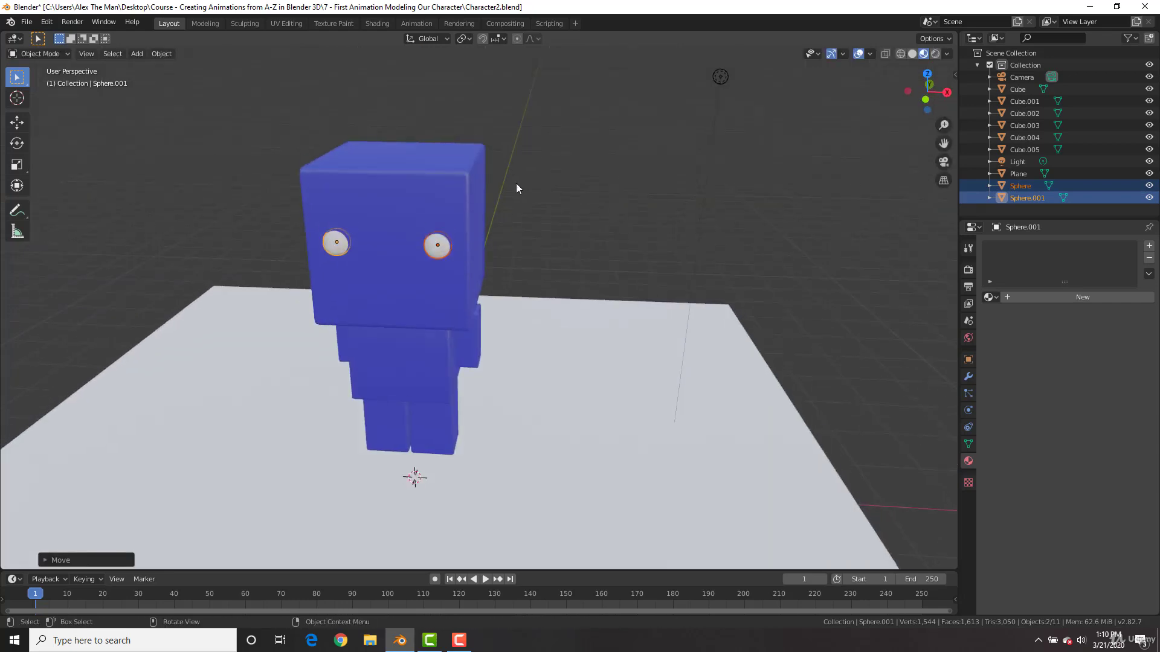
left_click(558, 185)
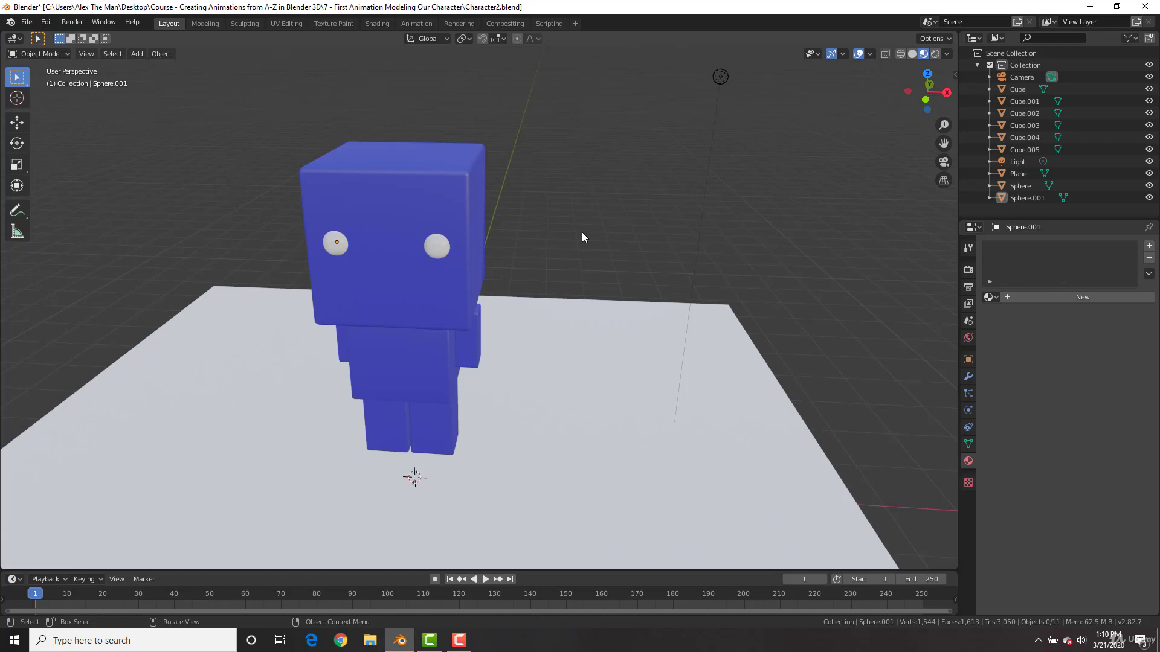
Add a plane mesh and raise it along Z into the lower part of the head
key("shift+a")
mouse_move(582, 232)
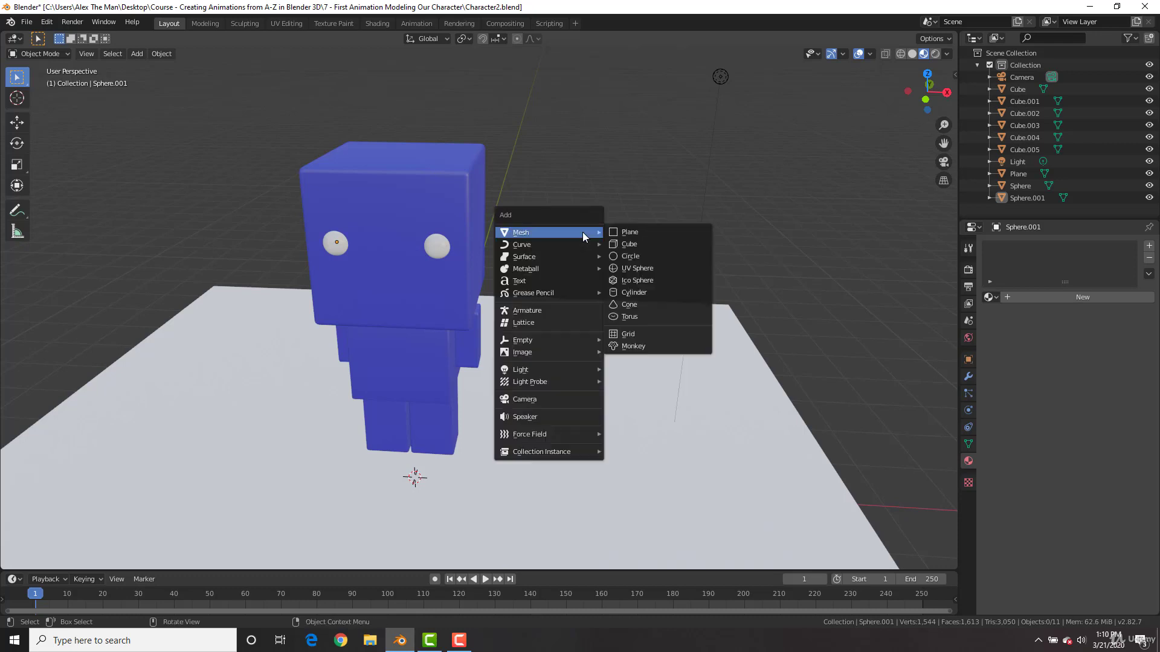
left_click(630, 235)
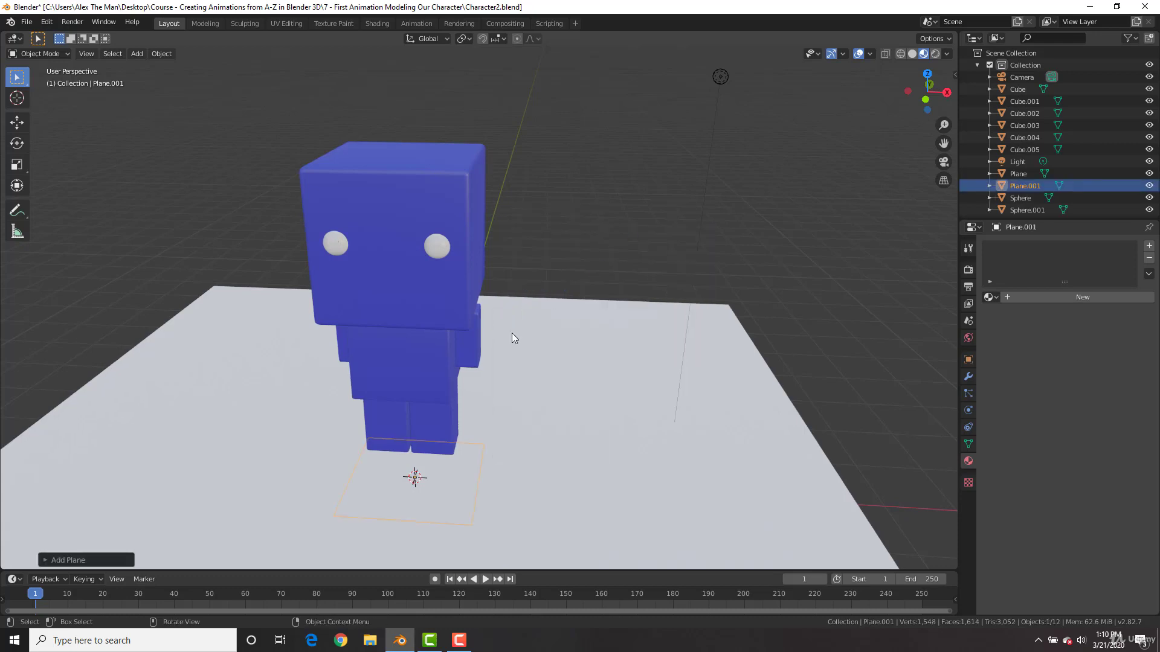
key("g")
key("z")
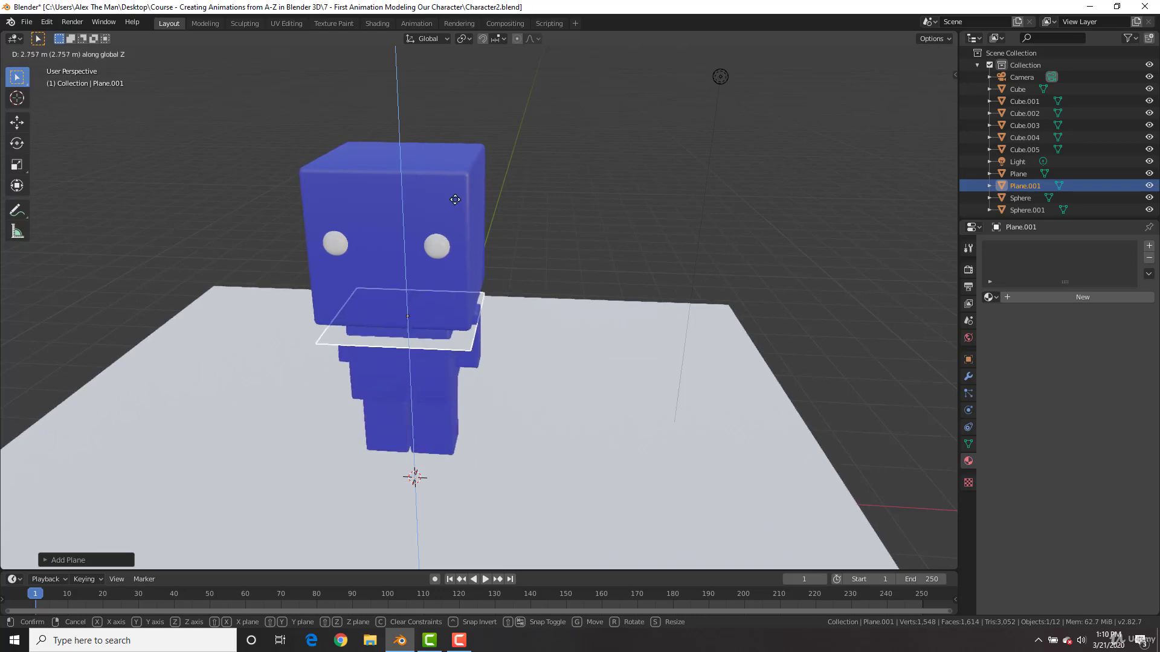
left_click(453, 181)
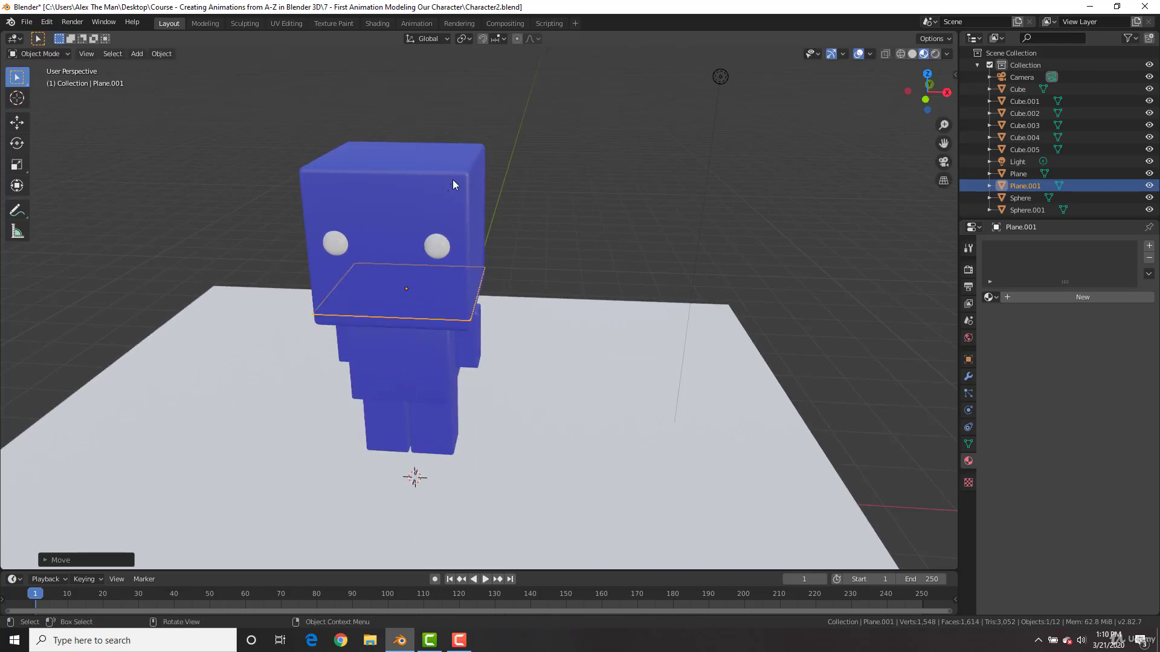
Rotate the new plane 90° about X and move it along Y to just in front of the face
type("rx")
type("90")
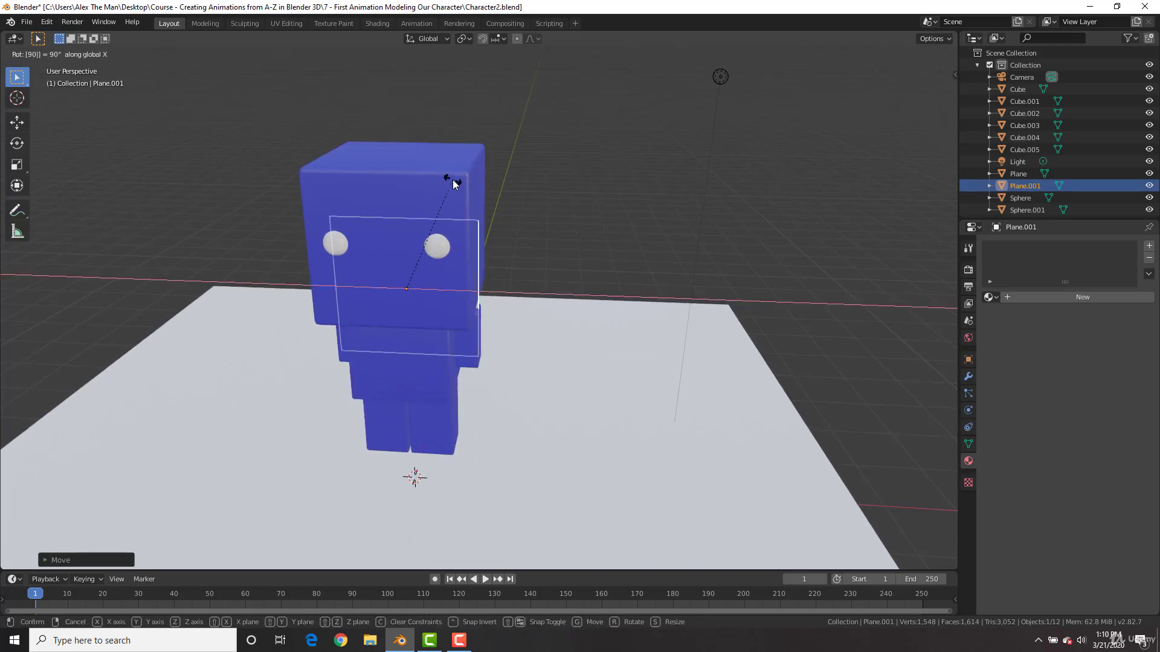
key("Return")
key("g")
key("y")
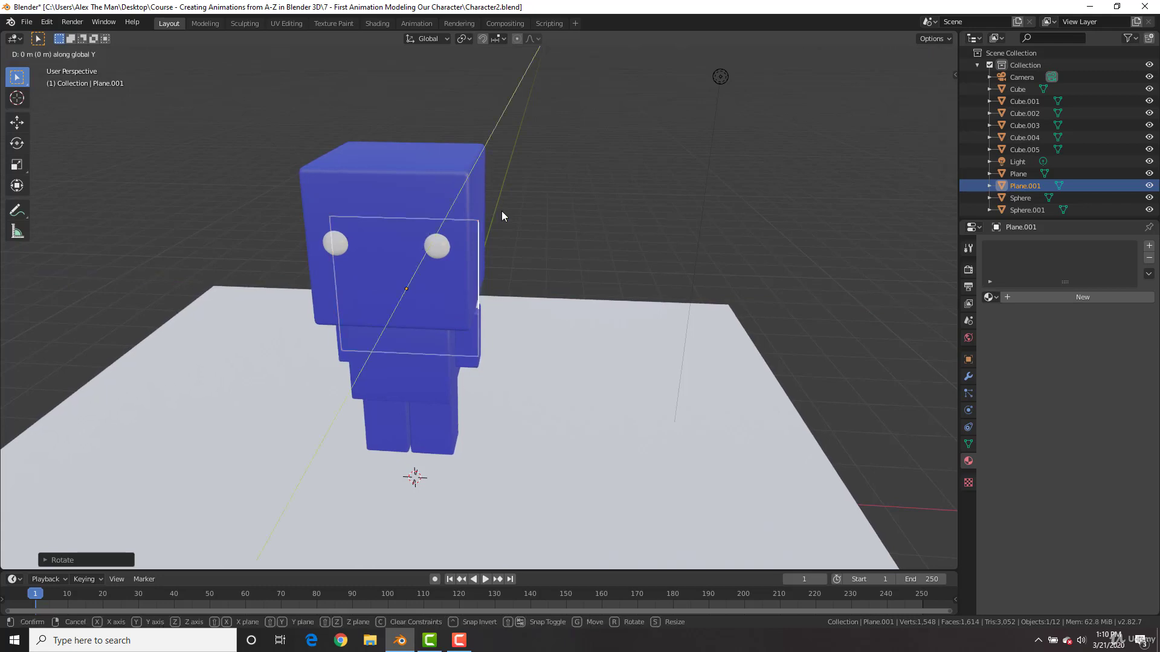
left_click(471, 240)
Scale the plane down to a small square, about 0.14 of its size, and raise it along Z to the mouth position
key("s")
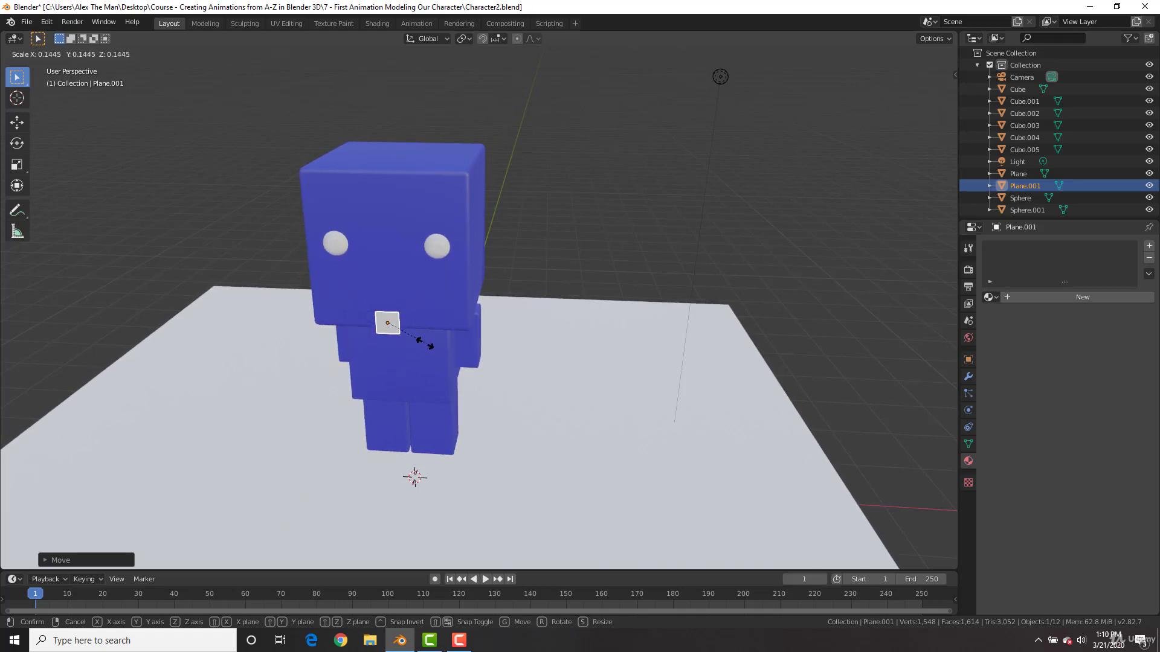
left_click(426, 343)
key("g")
key("z")
left_click(427, 314)
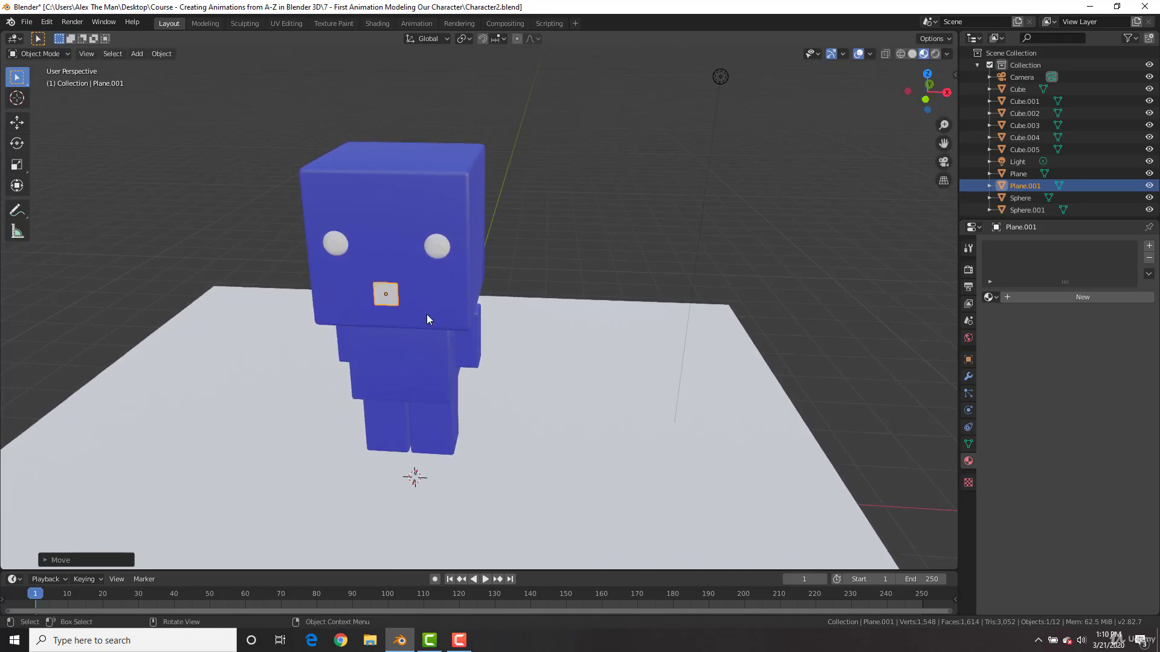
key("g")
key("z")
key("Escape")
Add a Mirror modifier to the mouth plane
key("KP_1")
key("KP_Decimal")
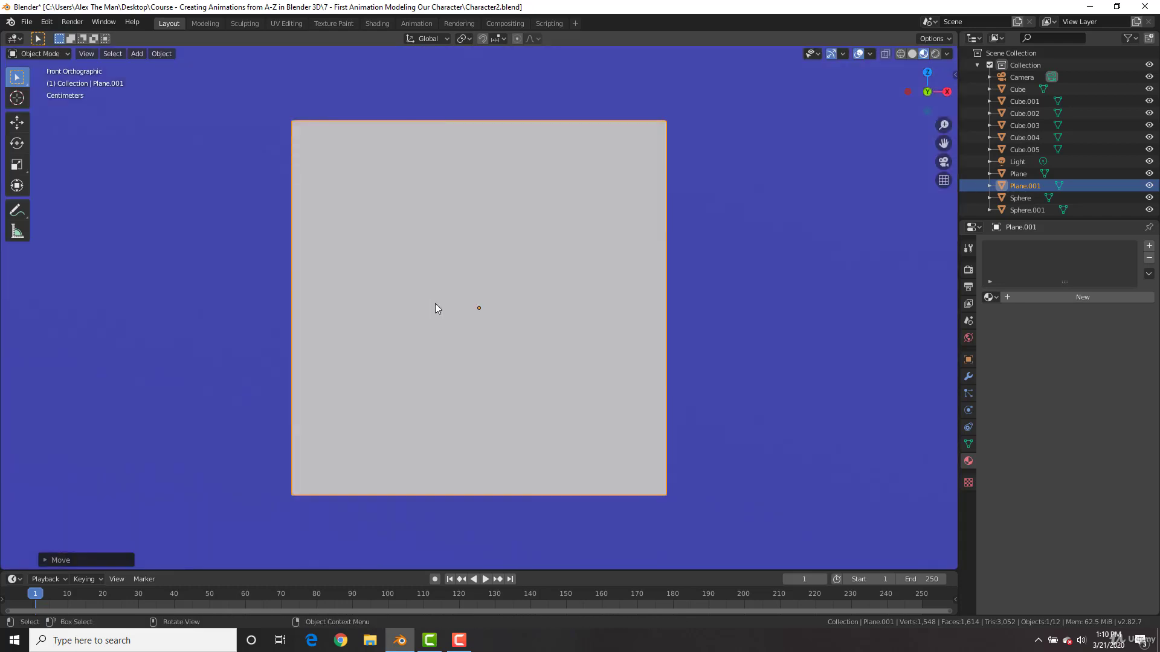
scroll(495, 317, "down", 6)
middle_click_drag(496, 318, 543, 273)
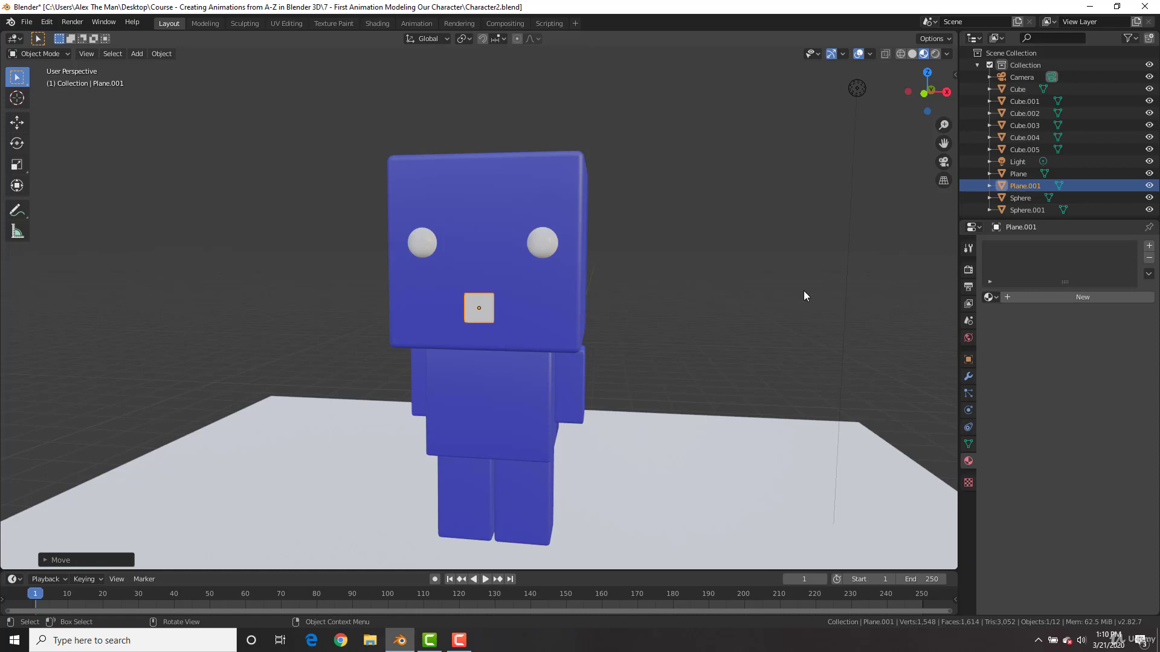
left_click(969, 378)
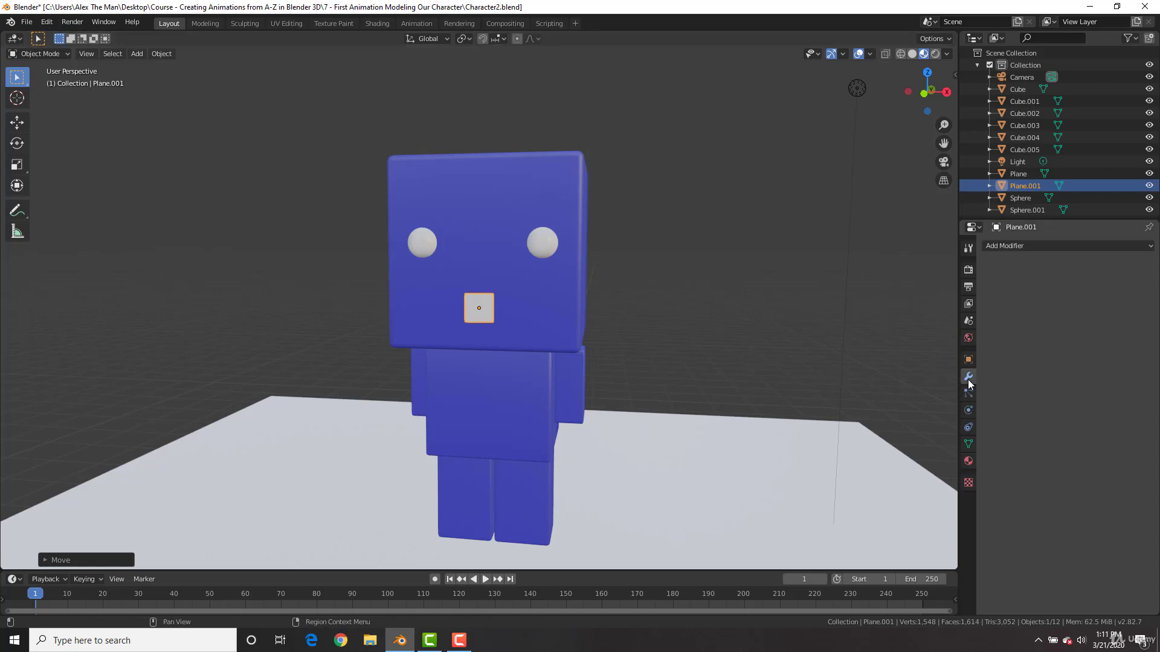
left_click(1059, 248)
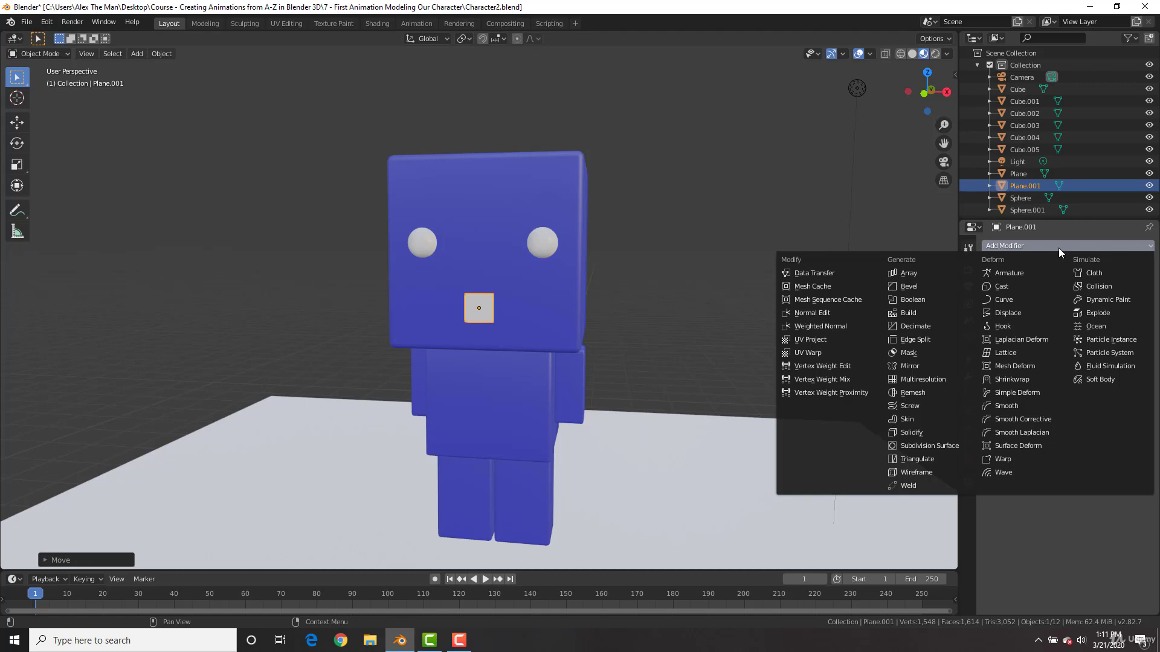
left_click(929, 367)
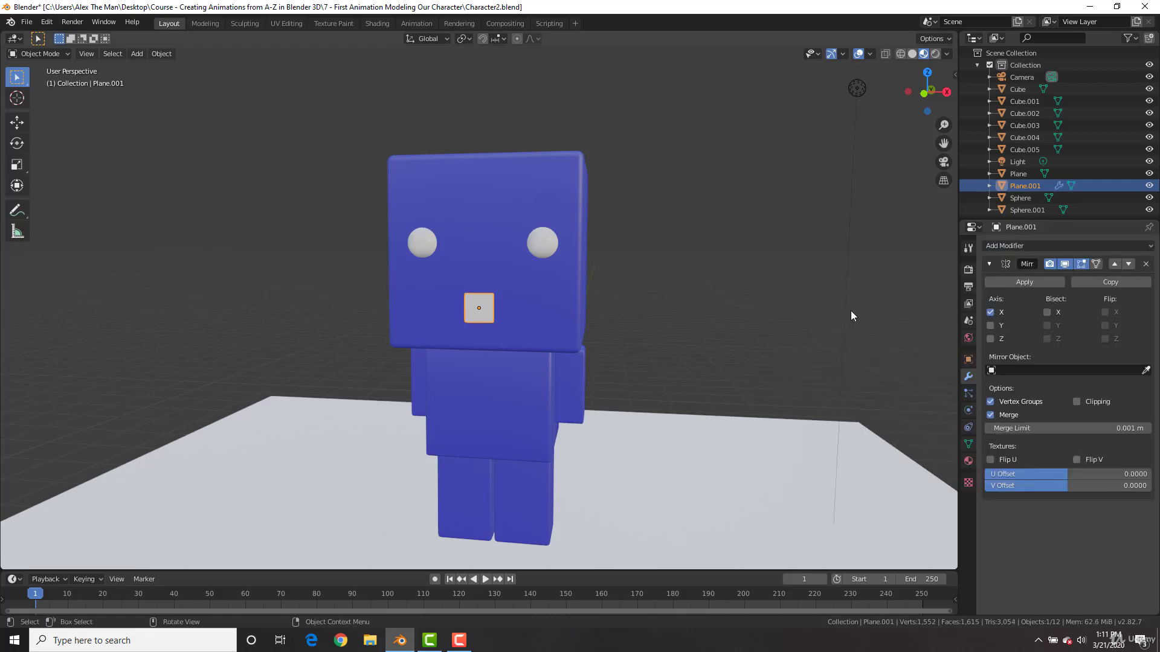
In front view, edit the mouth plane's mesh and move its face about 0.15 m along X, away from the origin
middle_click_drag(660, 271, 678, 273)
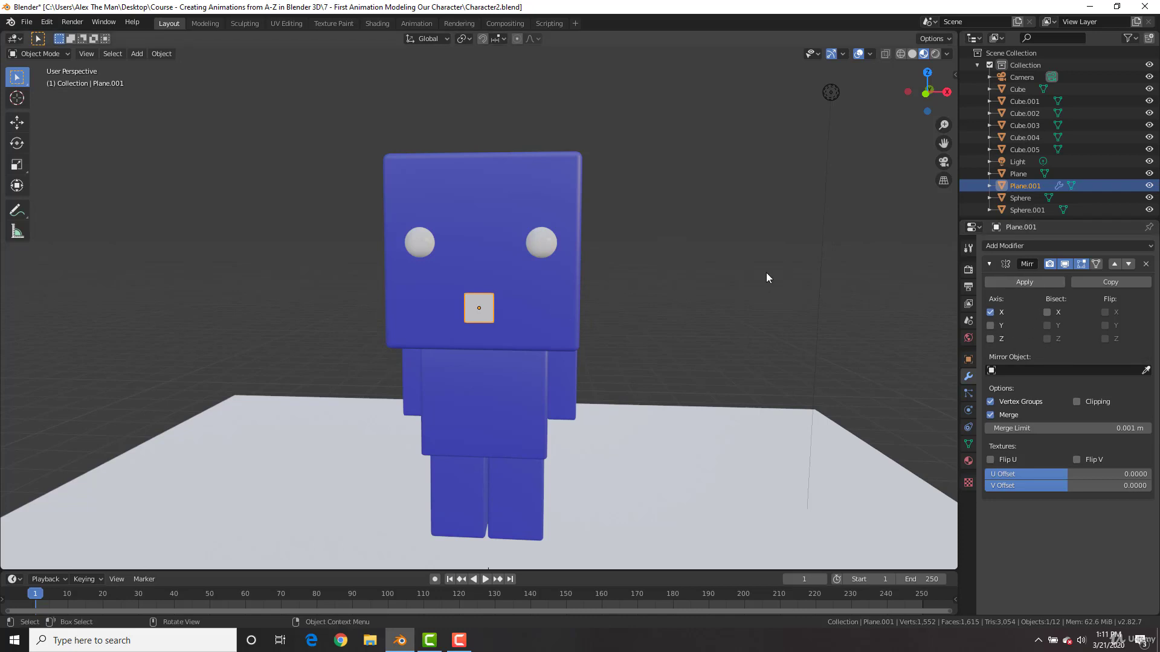
scroll(508, 284, "up", 5)
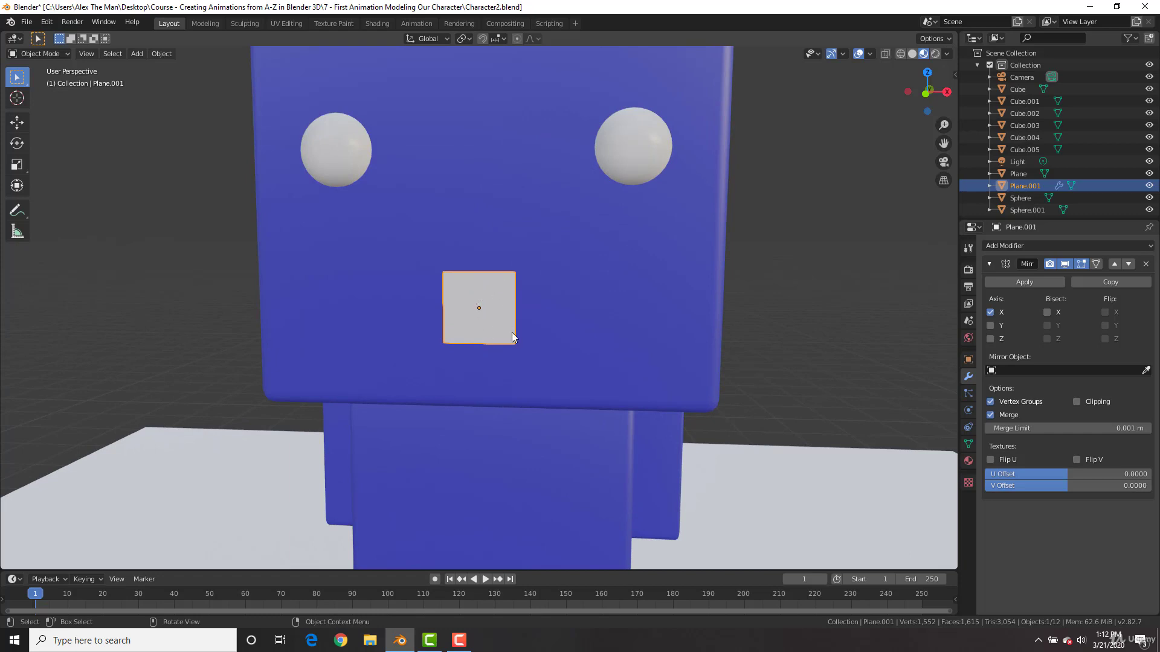
key("KP_1")
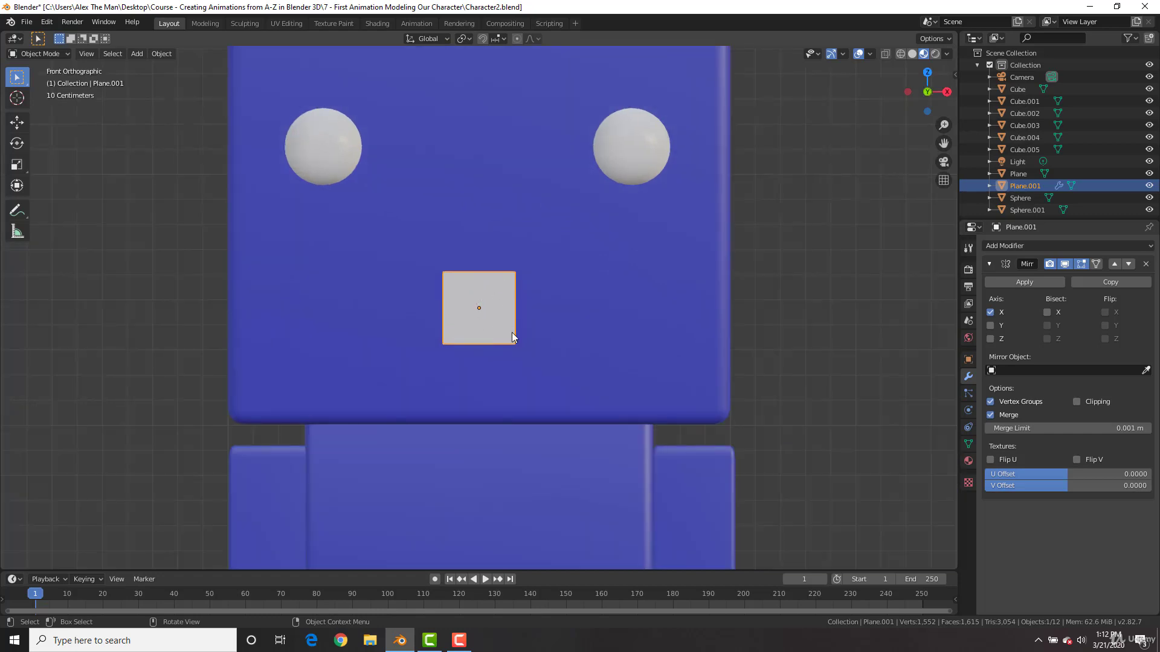
key("Tab")
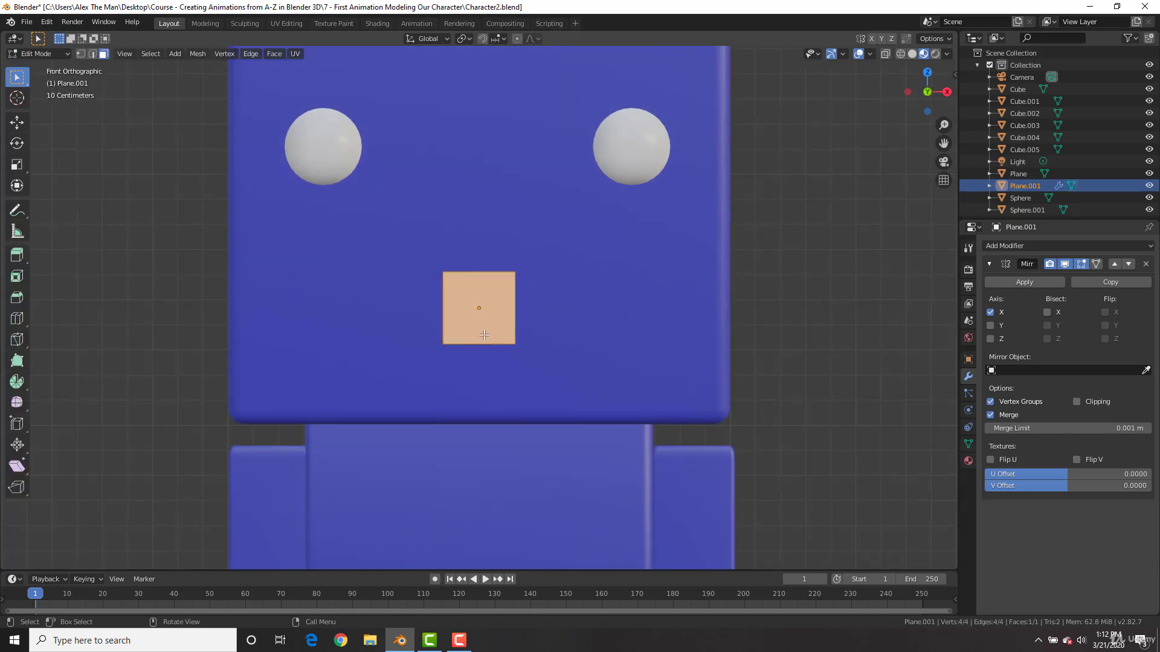
key("g")
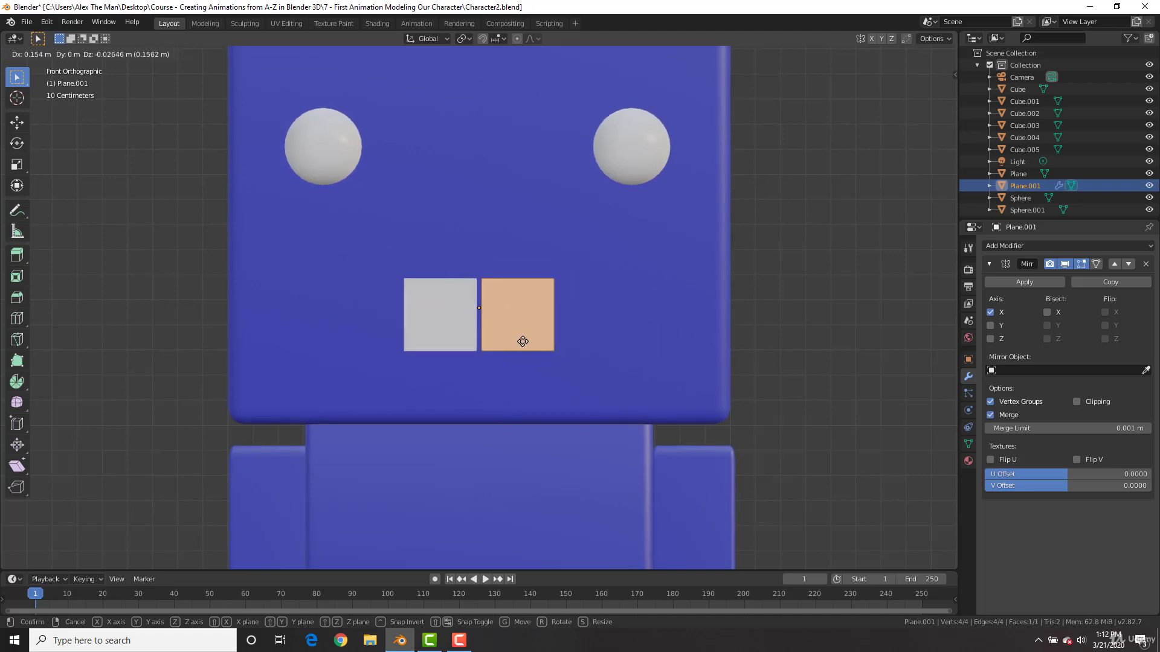
left_click(523, 341)
key("Tab")
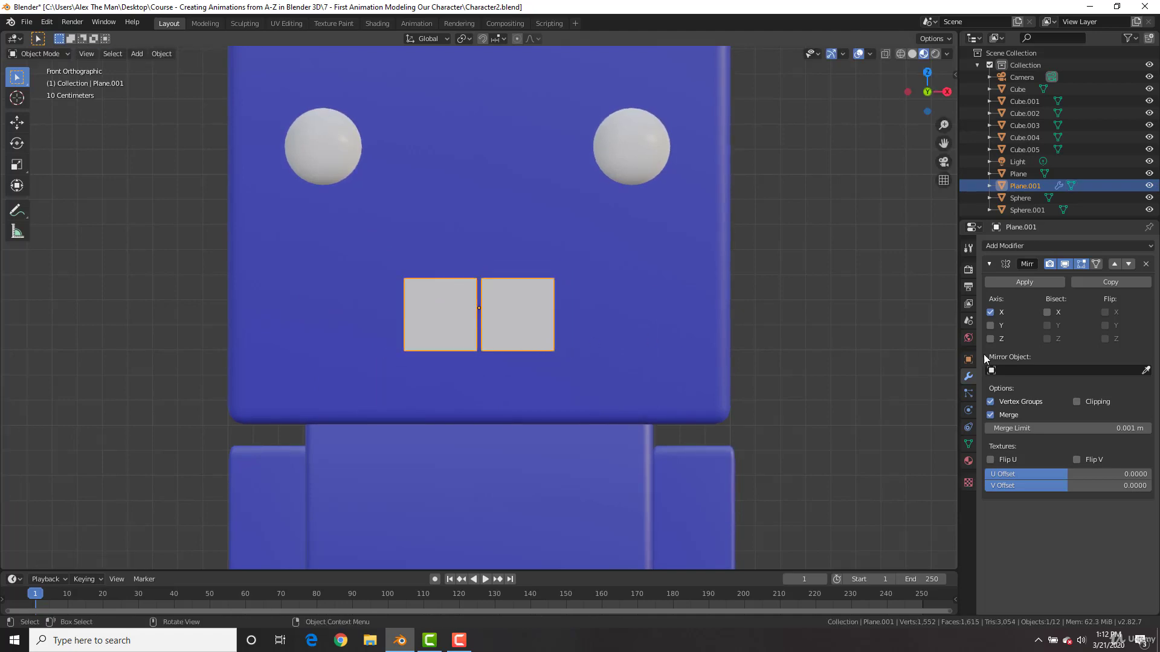
Switch the Mirror modifier's viewport display off and on again to compare the original half with the mirrored one
left_click(1064, 264)
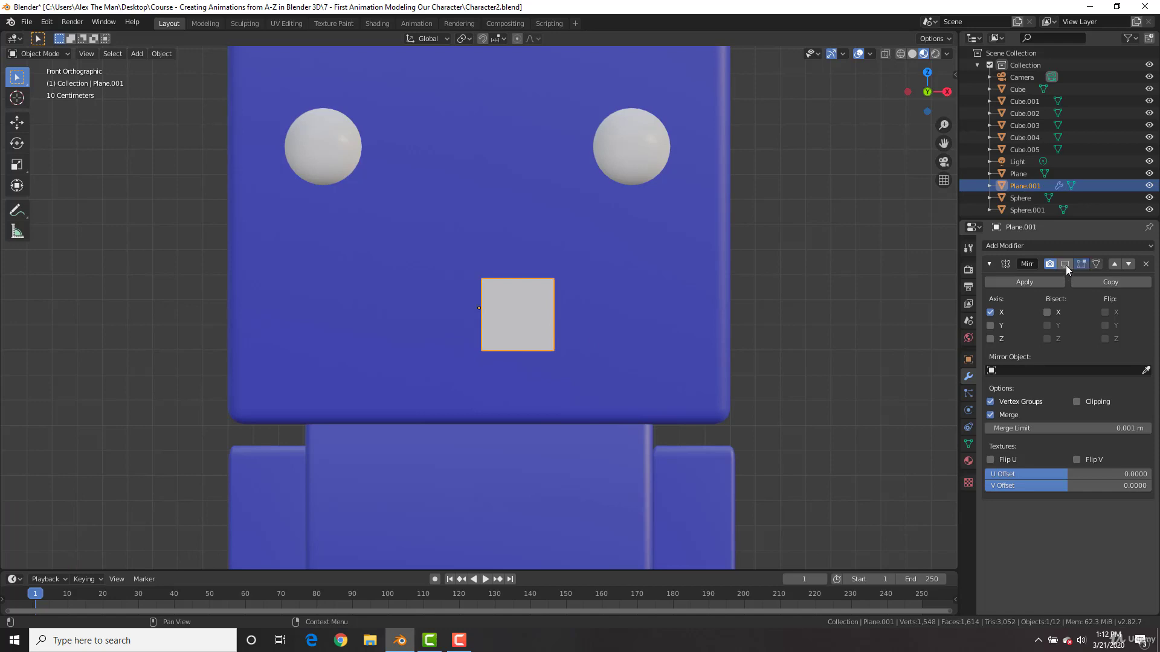
left_click(1065, 264)
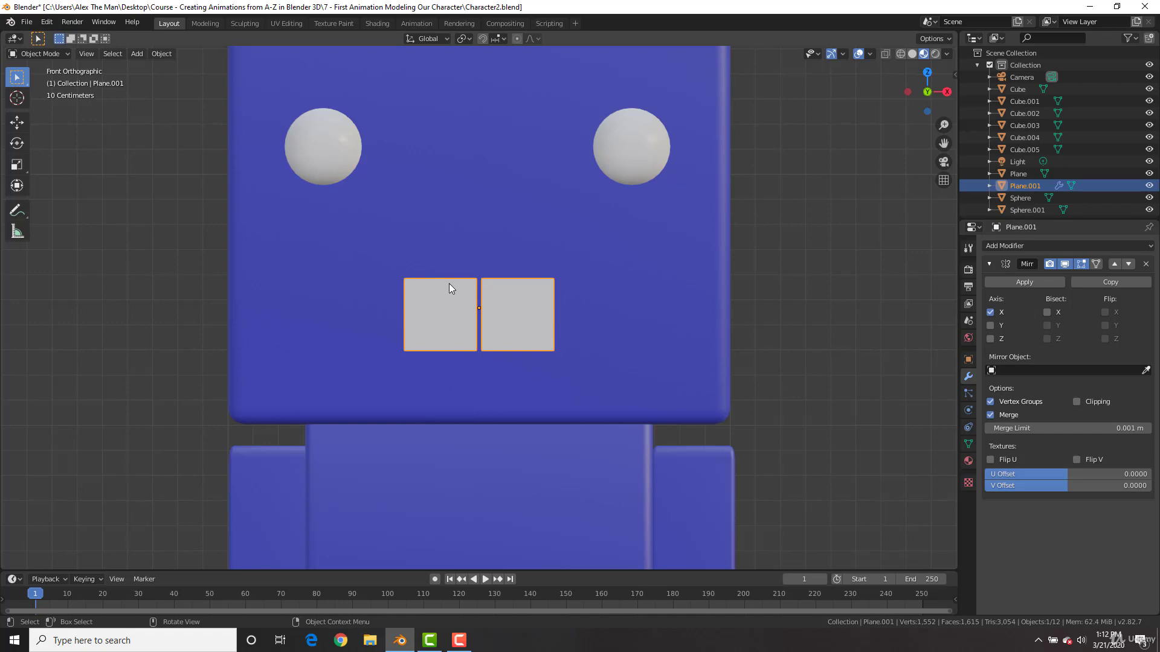
key("Tab")
key("Tab")
Apply the Mirror modifier and try moving the upper outer corner vertex of the +X square on its own
left_click(1024, 282)
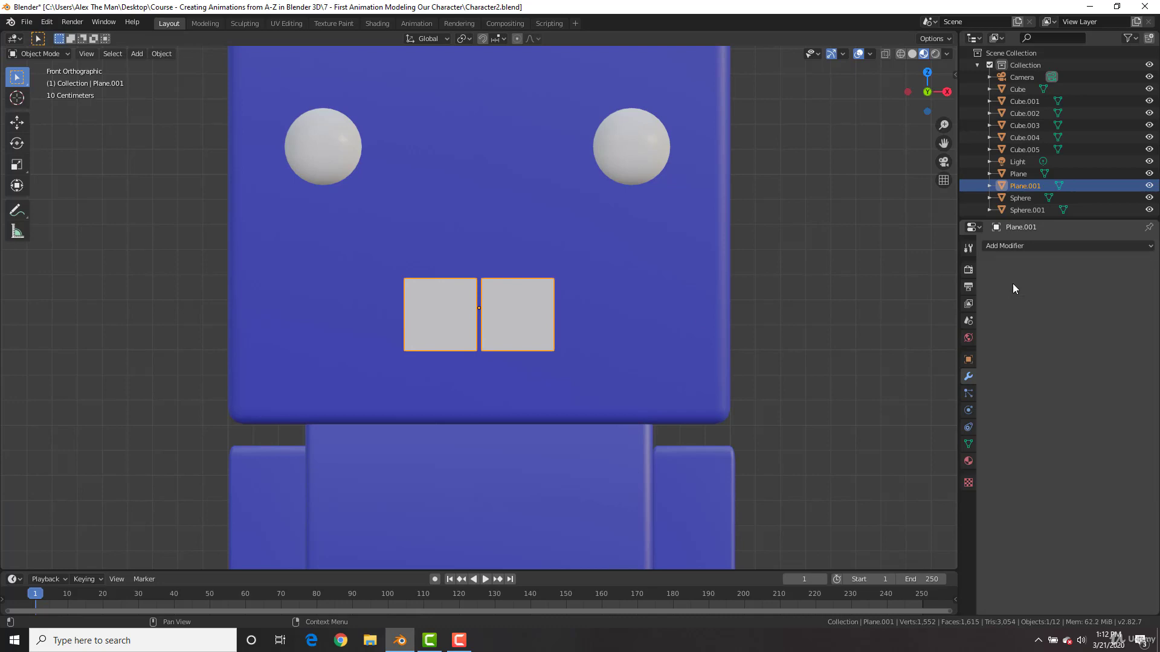
key("Tab")
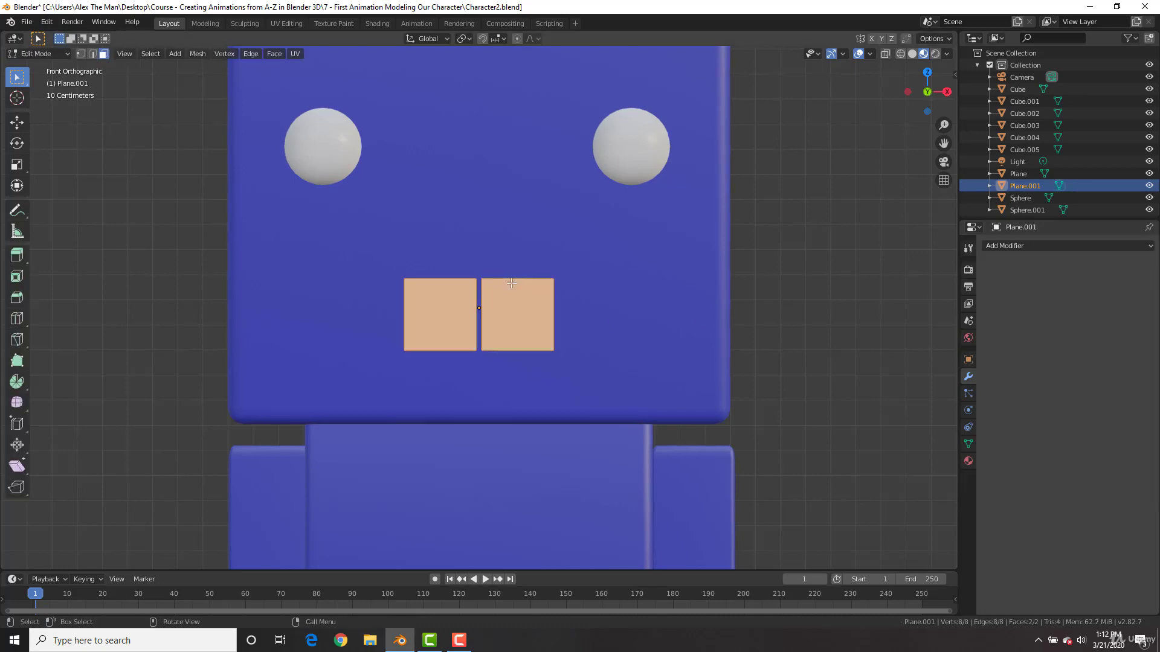
key("1")
left_click(553, 280)
key("g")
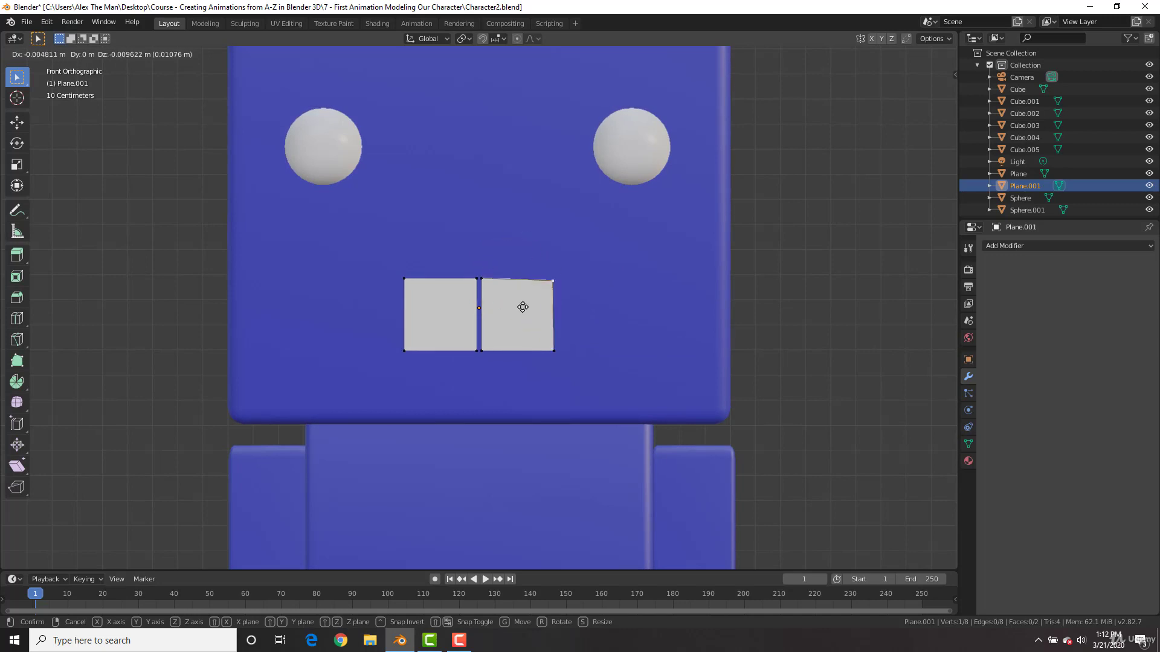
left_click(553, 279)
key("Tab")
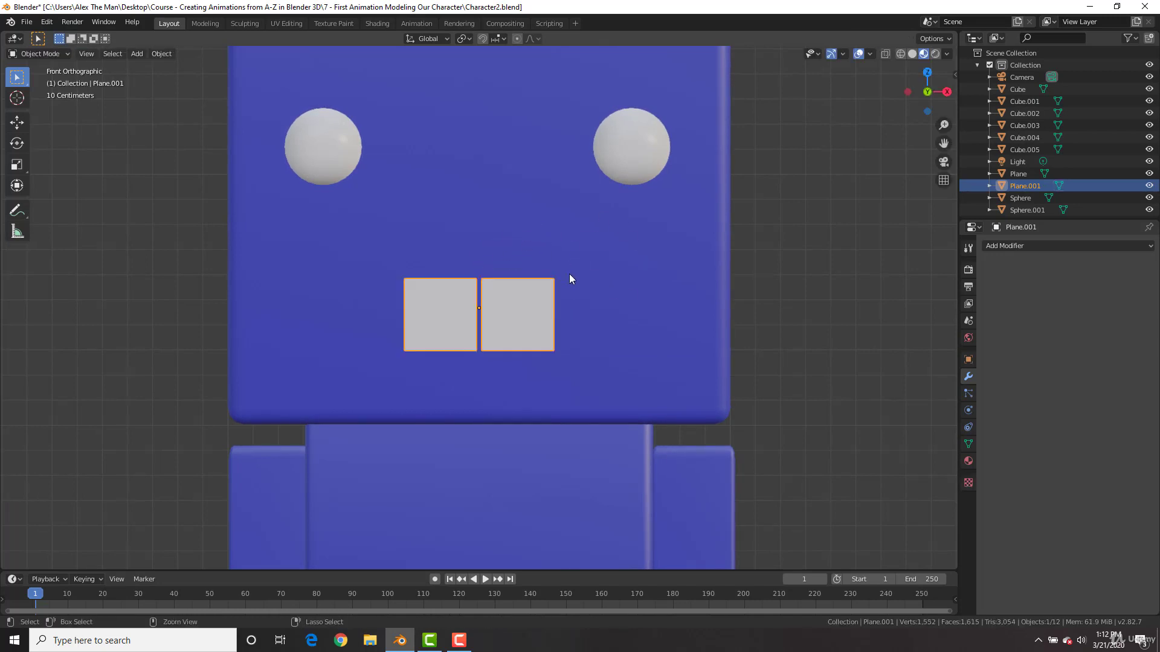
Undo the application of the Mirror modifier on the mouth plane
key("Tab")
key("a")
key("3")
key("ctrl+z")
key("ctrl+z")
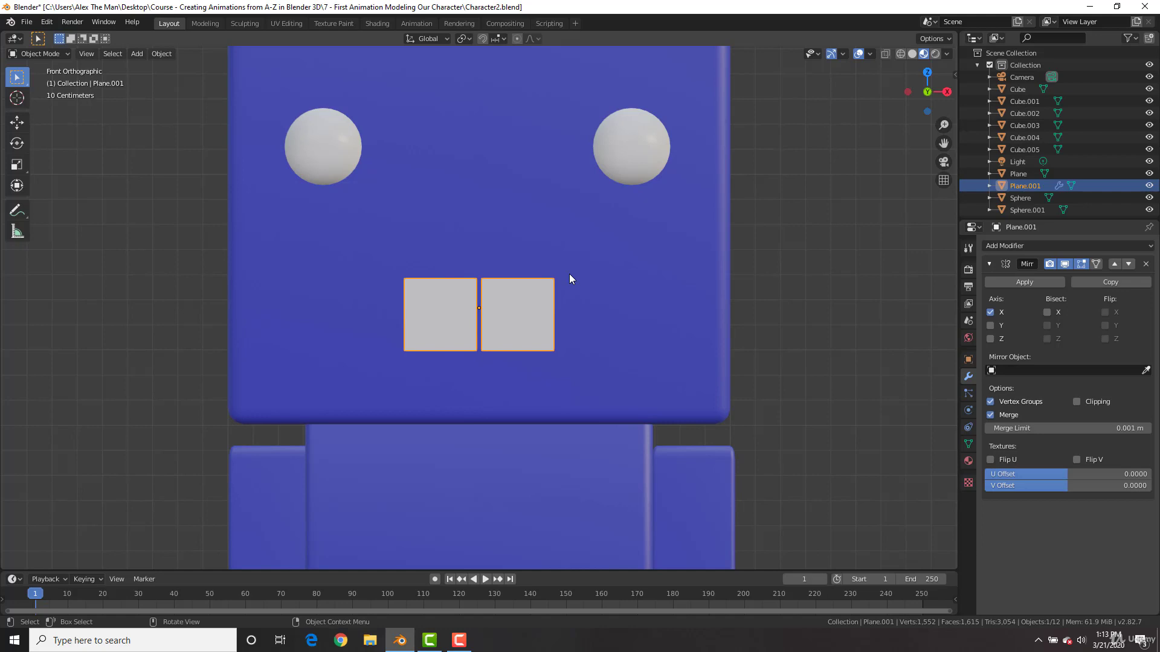
In the mouth plane's Mirror modifier, try the Y axis, return to X only, and enable Clipping
key("Tab")
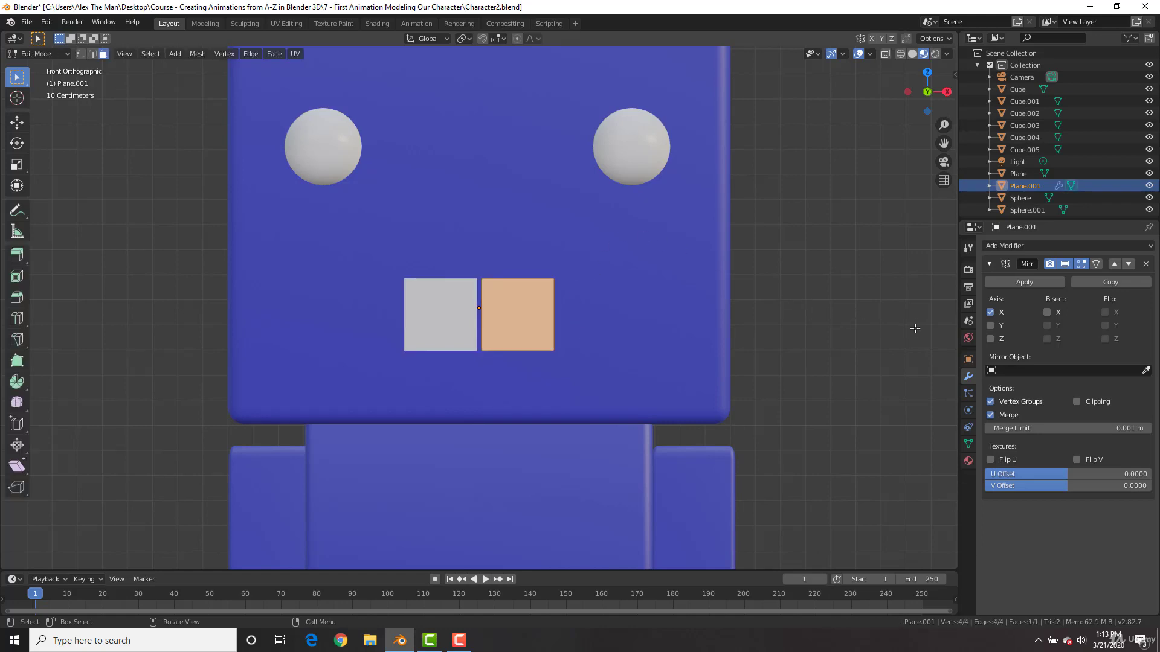
left_click(993, 324)
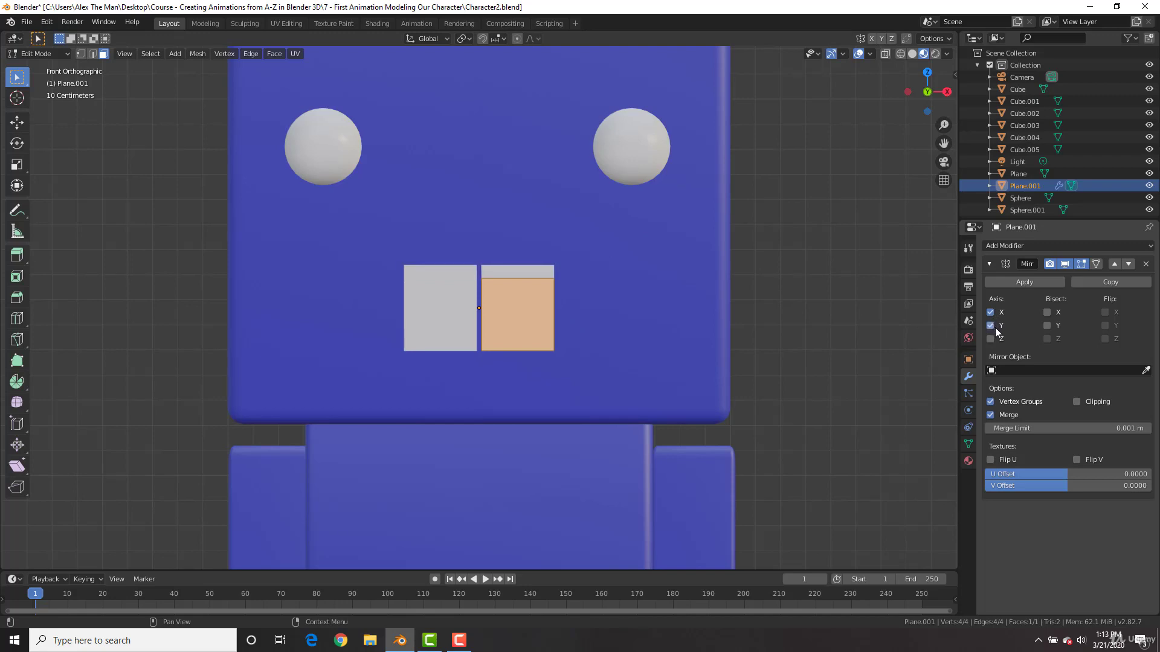
left_click(994, 327)
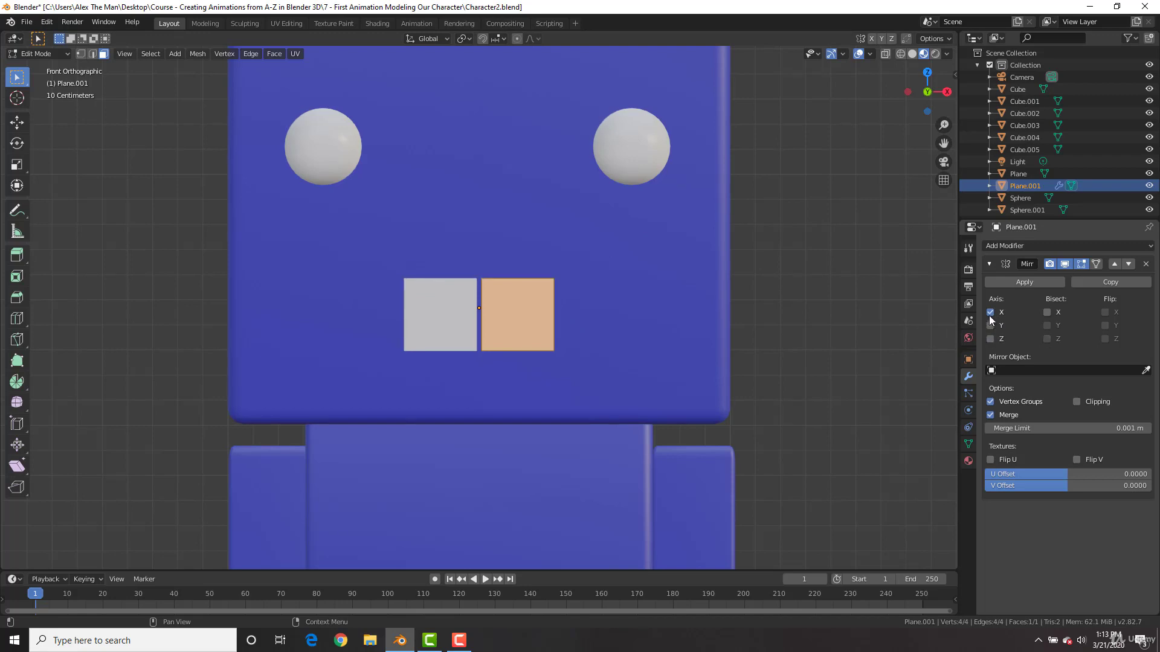
left_click(1077, 402)
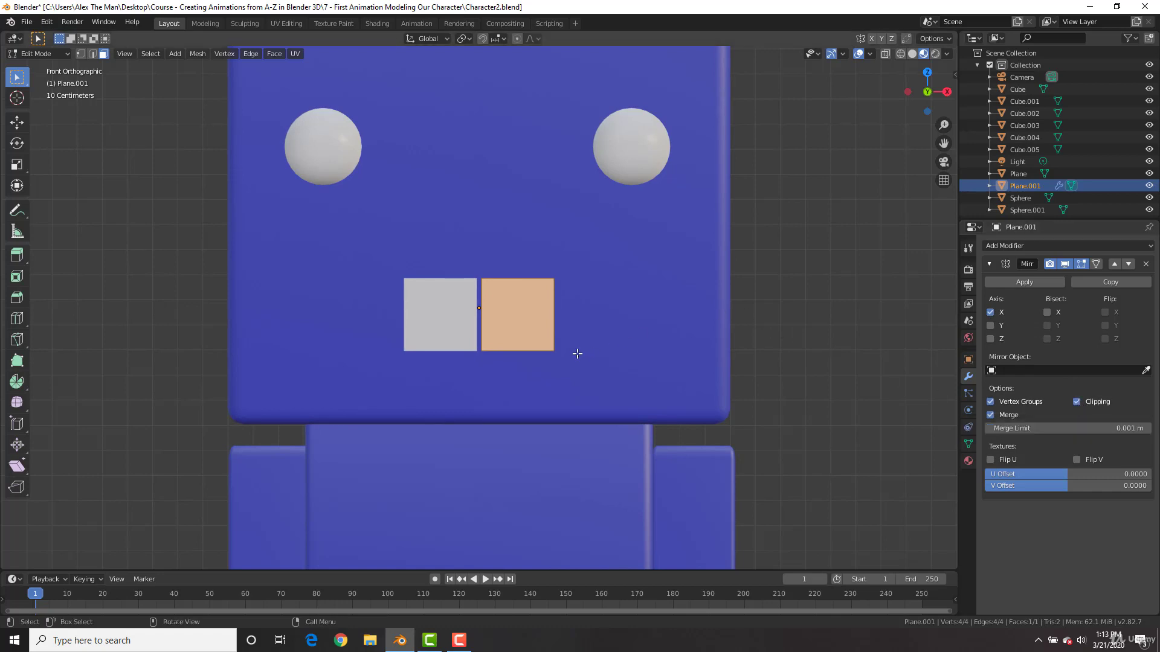
Move the +X face towards the mirror line until both halves join, and try stretching the joined mouth along X
key("g")
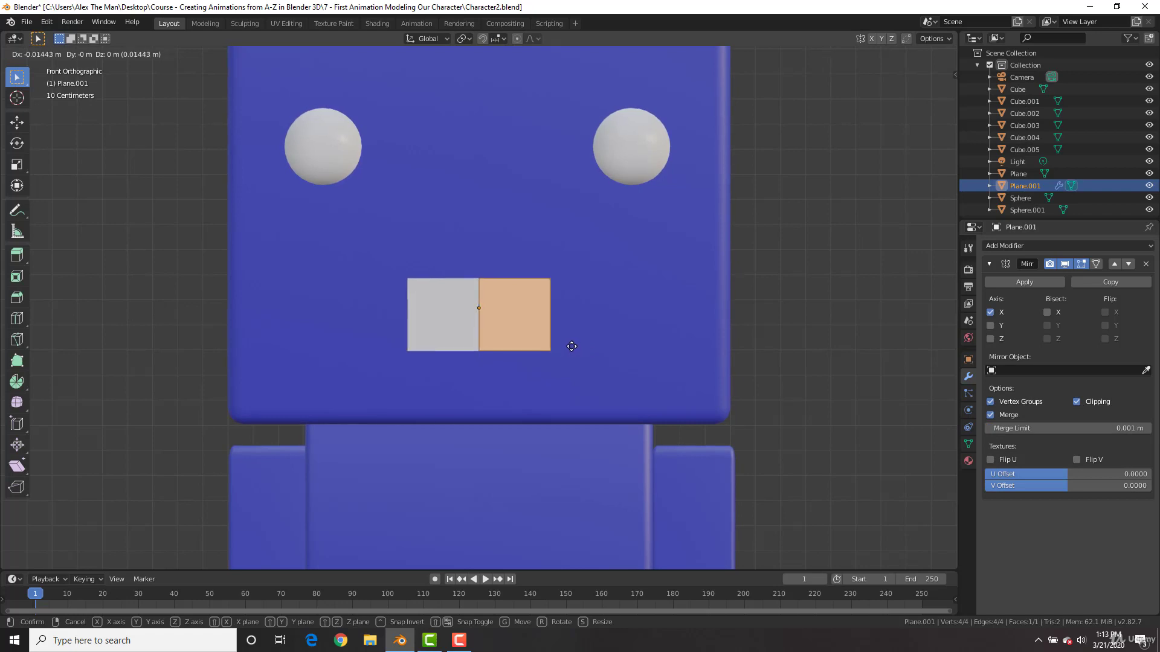
left_click(564, 346)
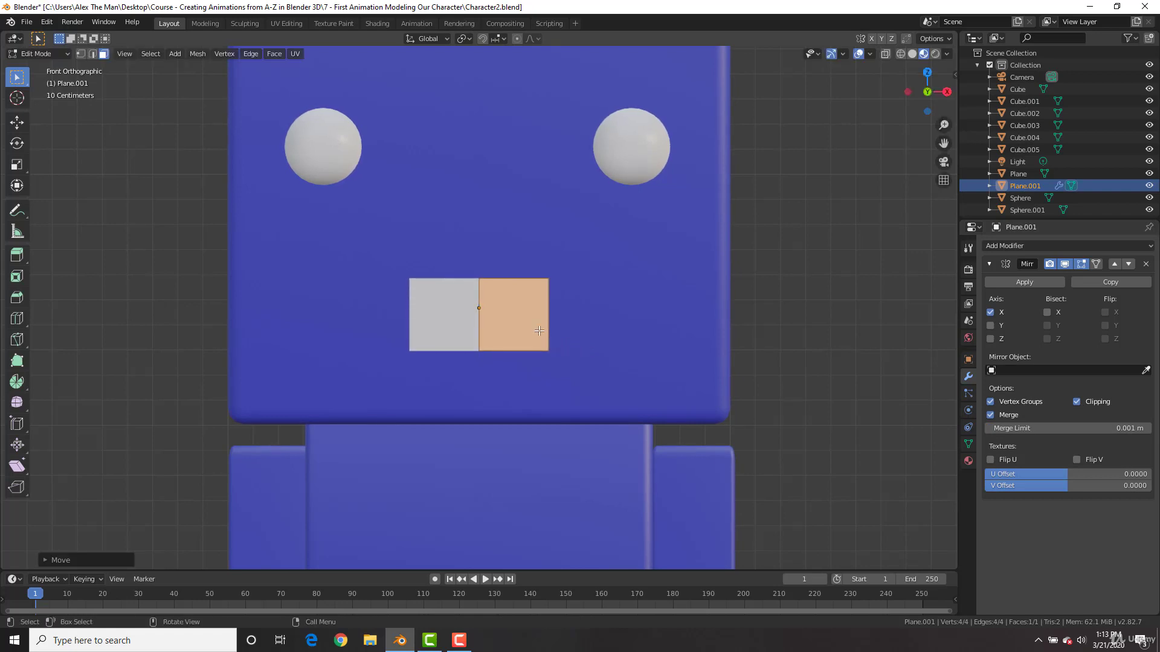
key("g")
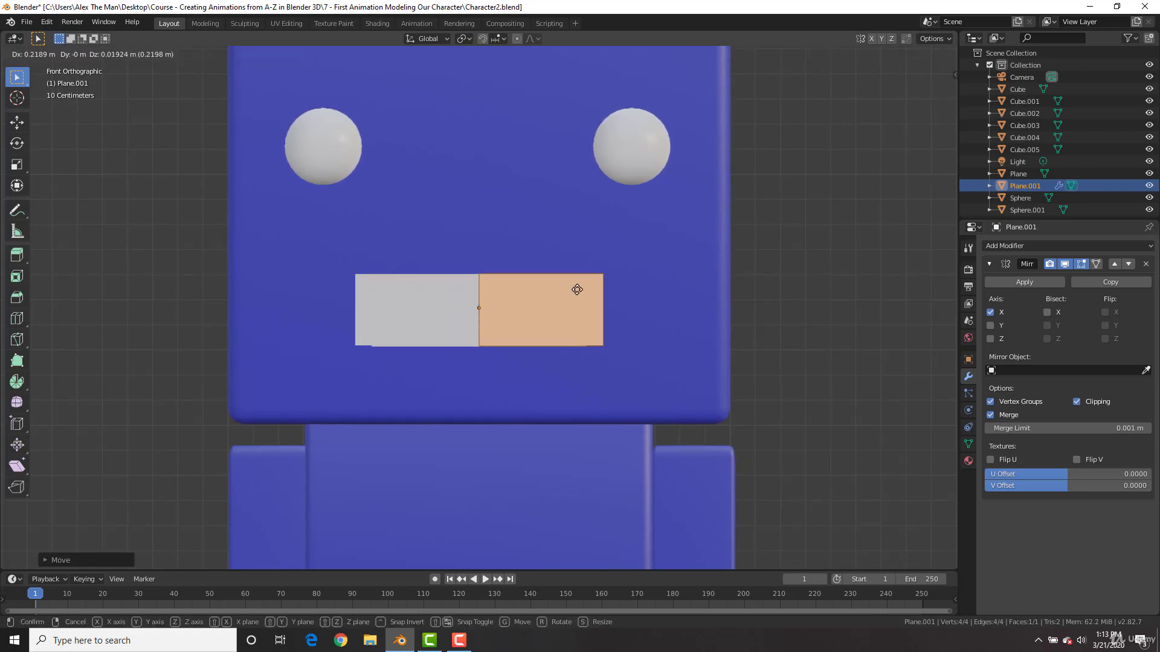
left_click(562, 316)
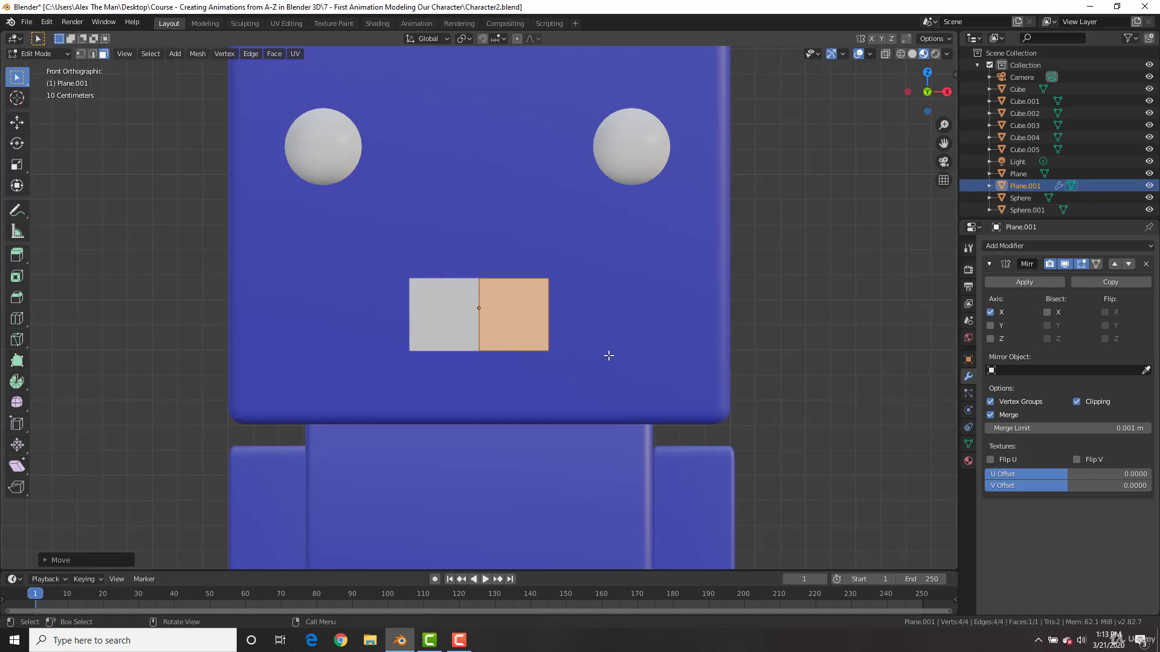
Flatten the mouth face along Z to about 0.4 of its height
key("s")
key("z")
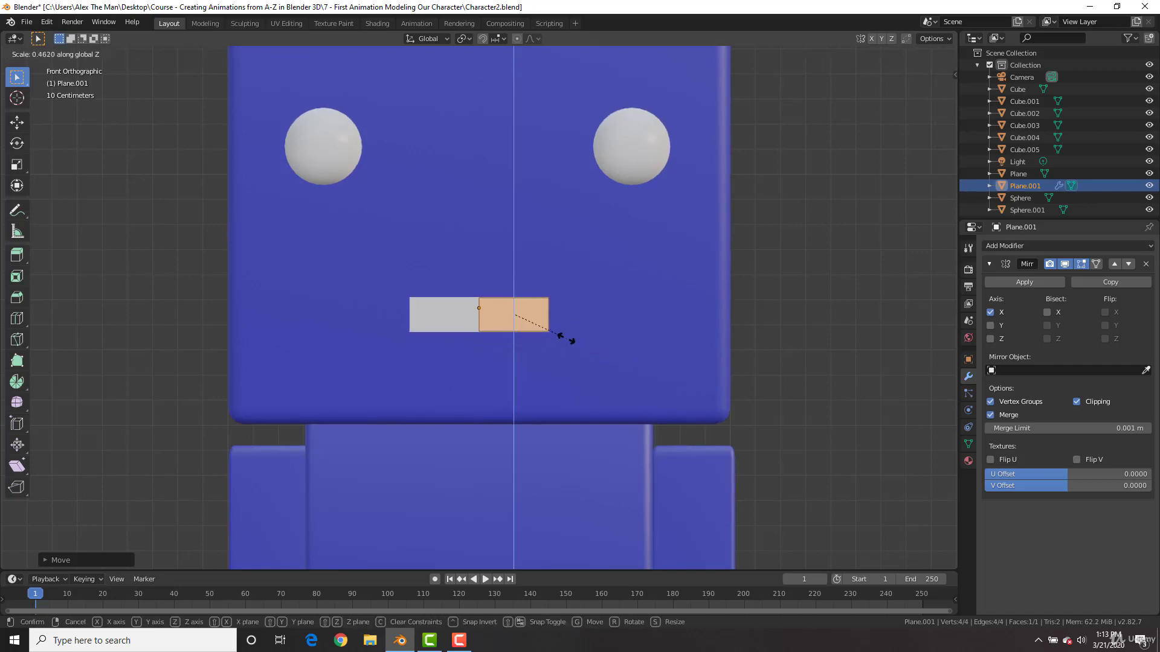
left_click(557, 331)
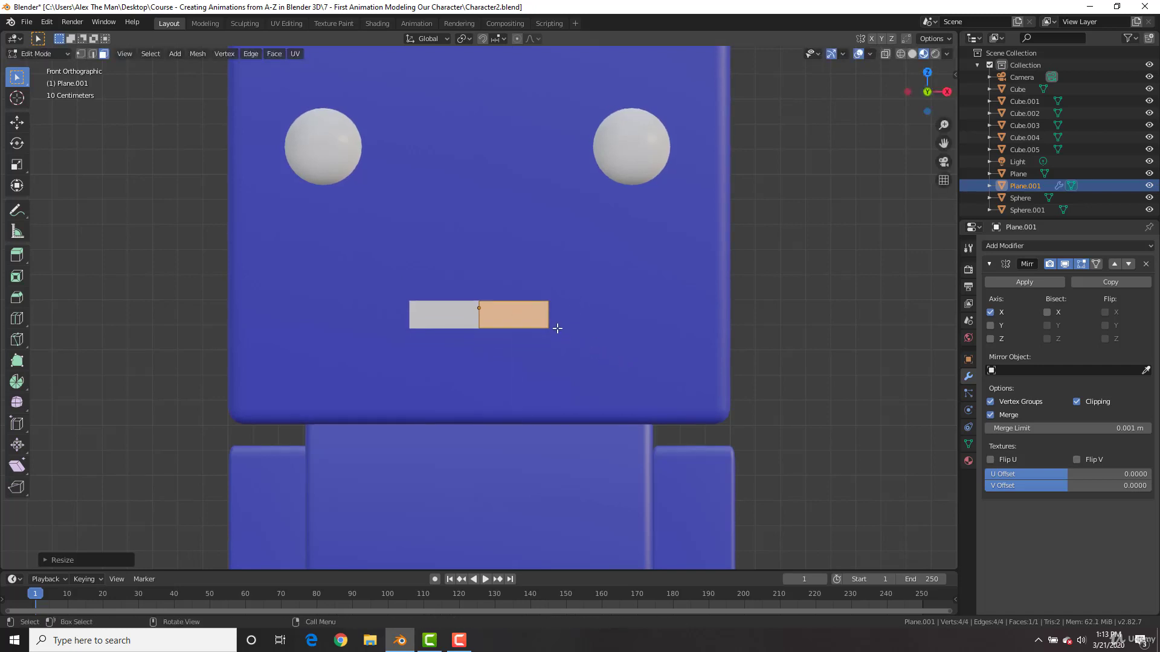
Rotate the mouth's +X outer edge so its upper vertex tilts inward and its lower vertex outward
key("1")
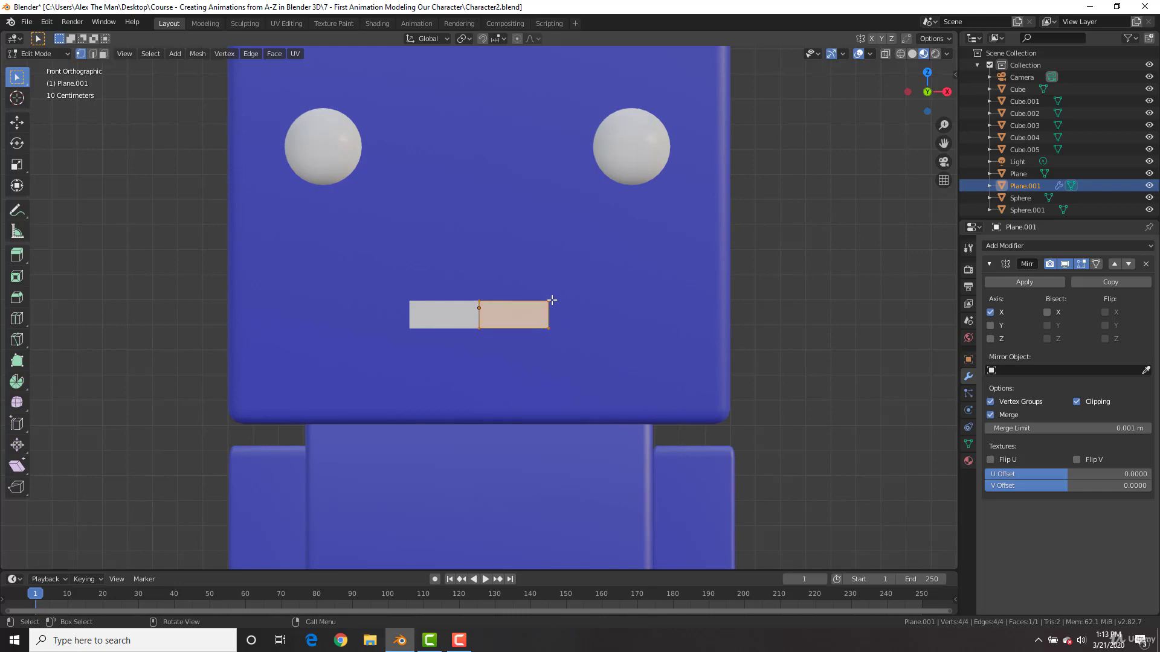
left_click(550, 301)
left_click(550, 328, "shift")
key("r")
left_click(570, 299)
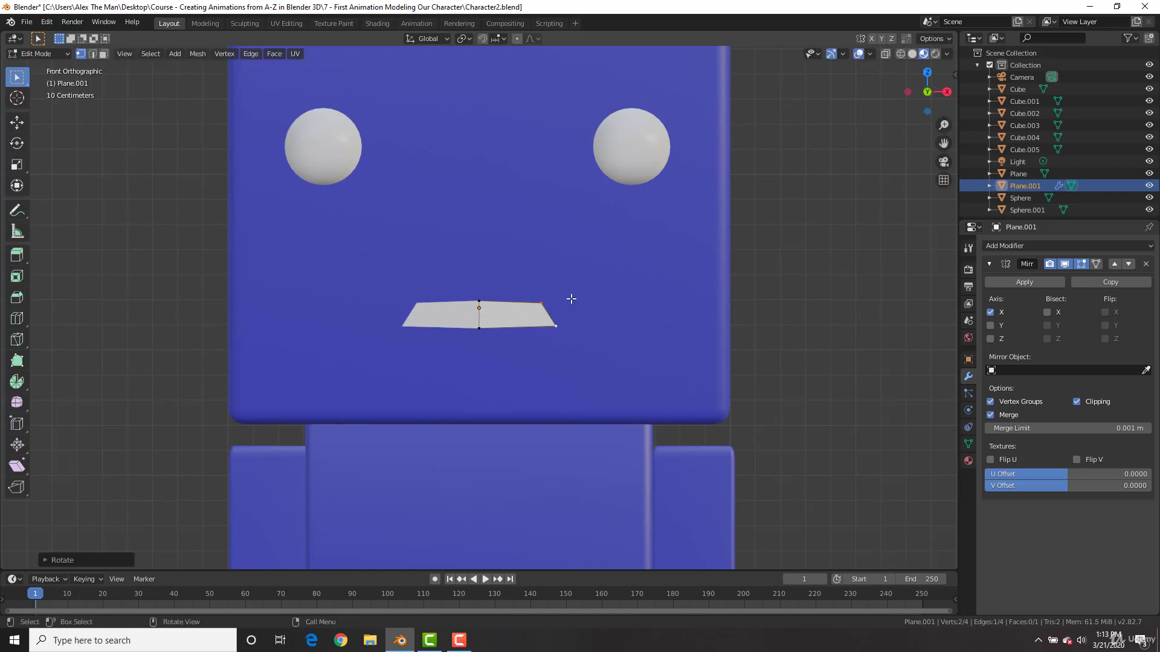
Extrude the mouth's +X outer edge outward and upward in two segments, lowering the first slightly, to form a smile
key("e")
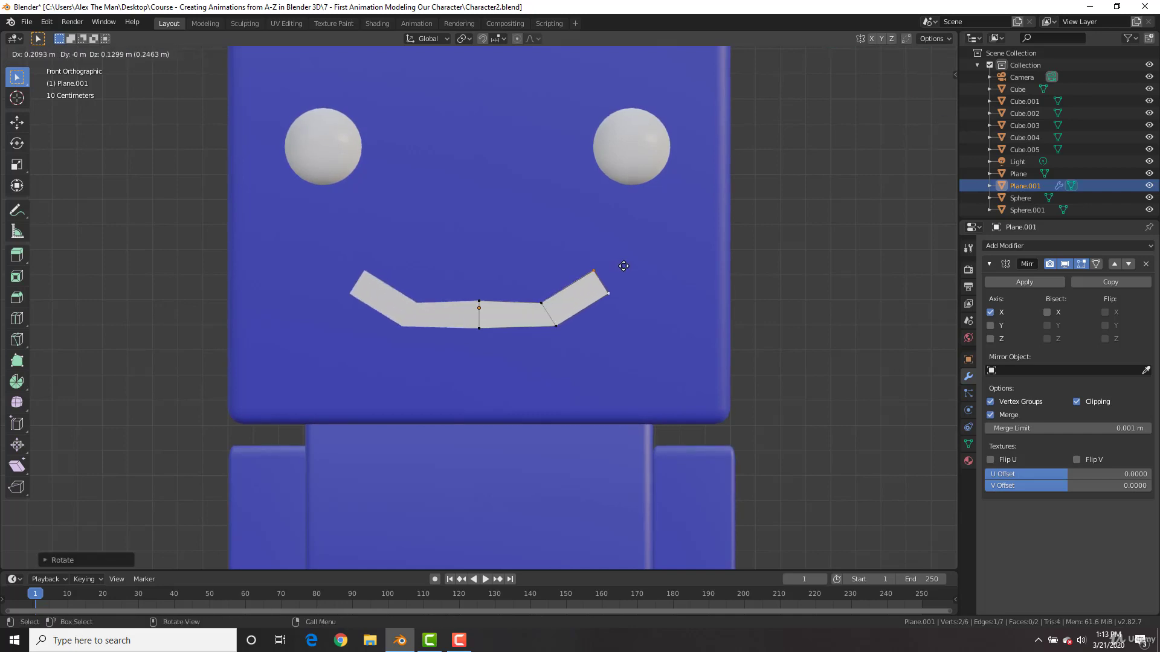
left_click(624, 266)
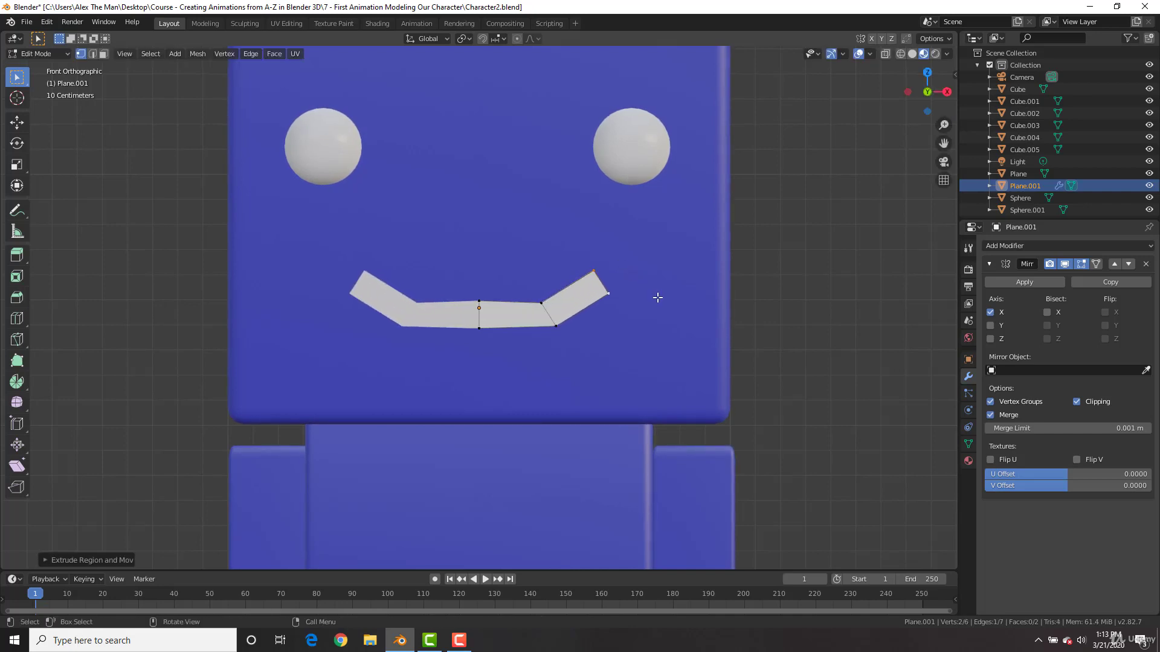
key("g")
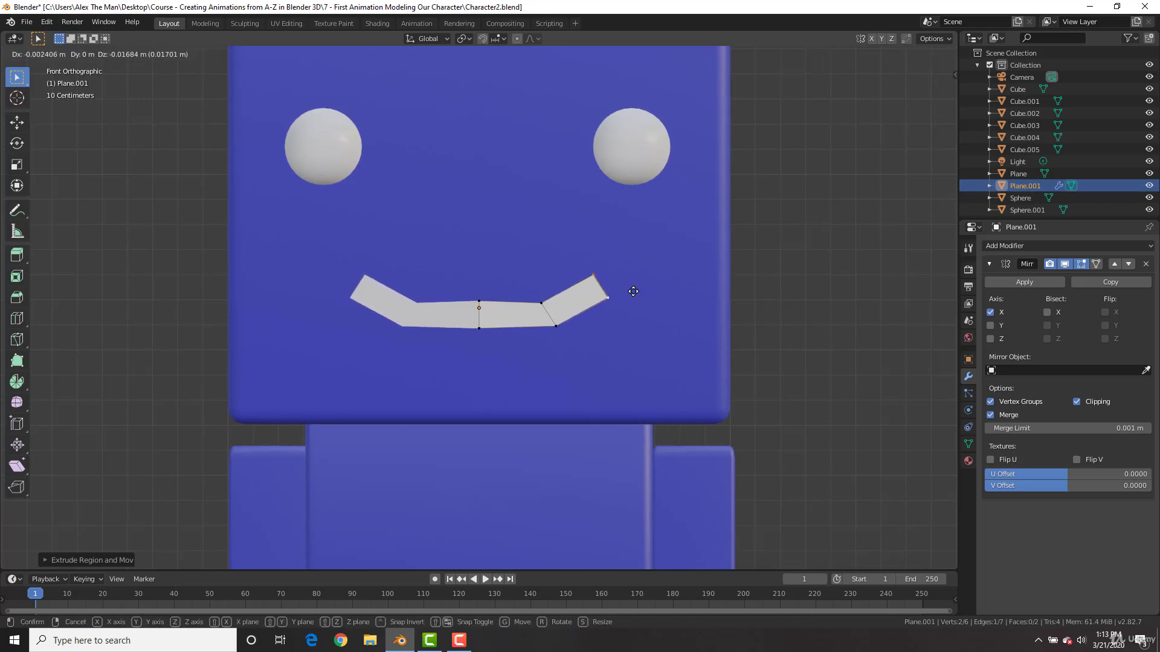
left_click(620, 299)
key("e")
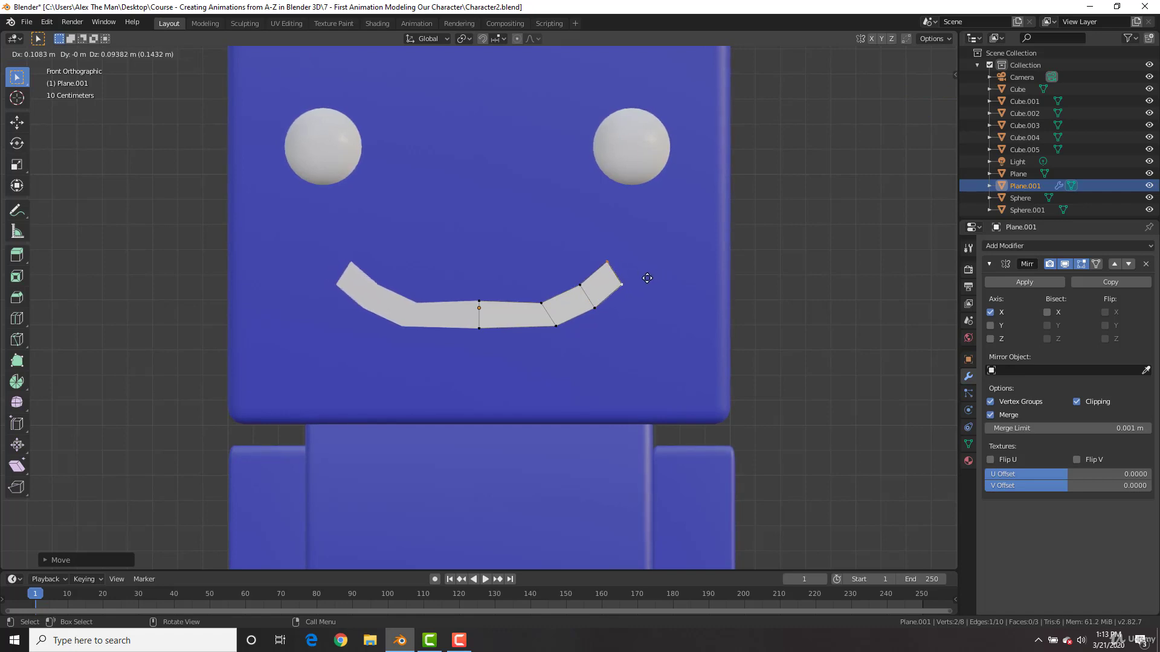
left_click(655, 278)
key("Tab")
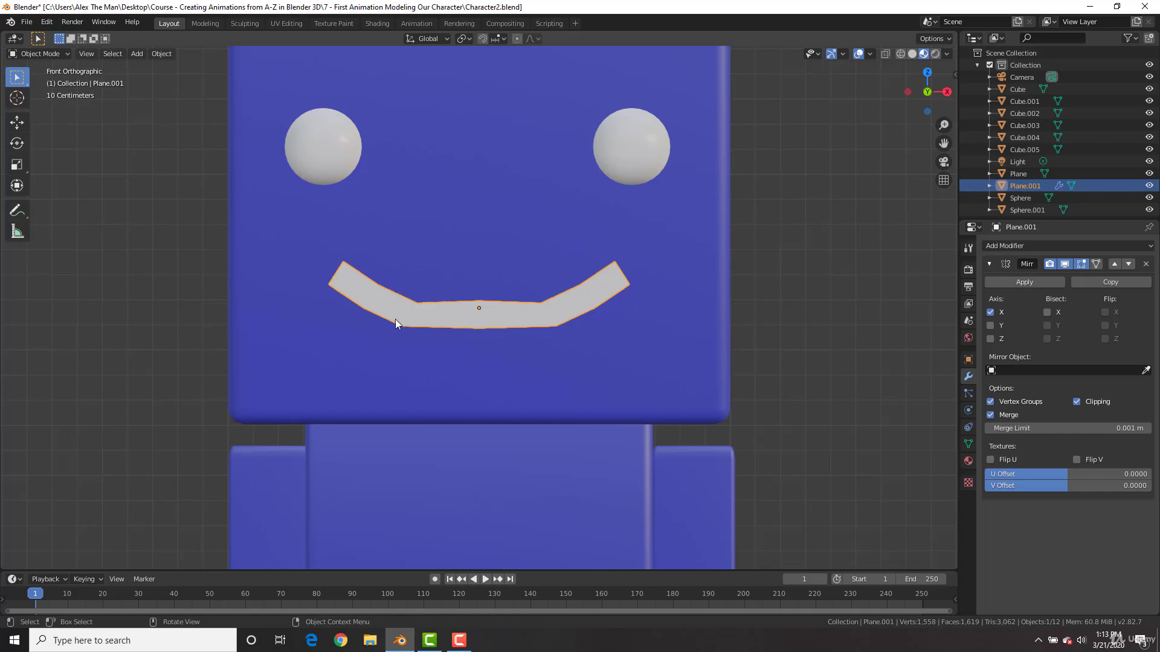
Add one loop cut midway across the mouth segment next to the mirror line
scroll(502, 295, "down", 4)
scroll(503, 295, "up", 5)
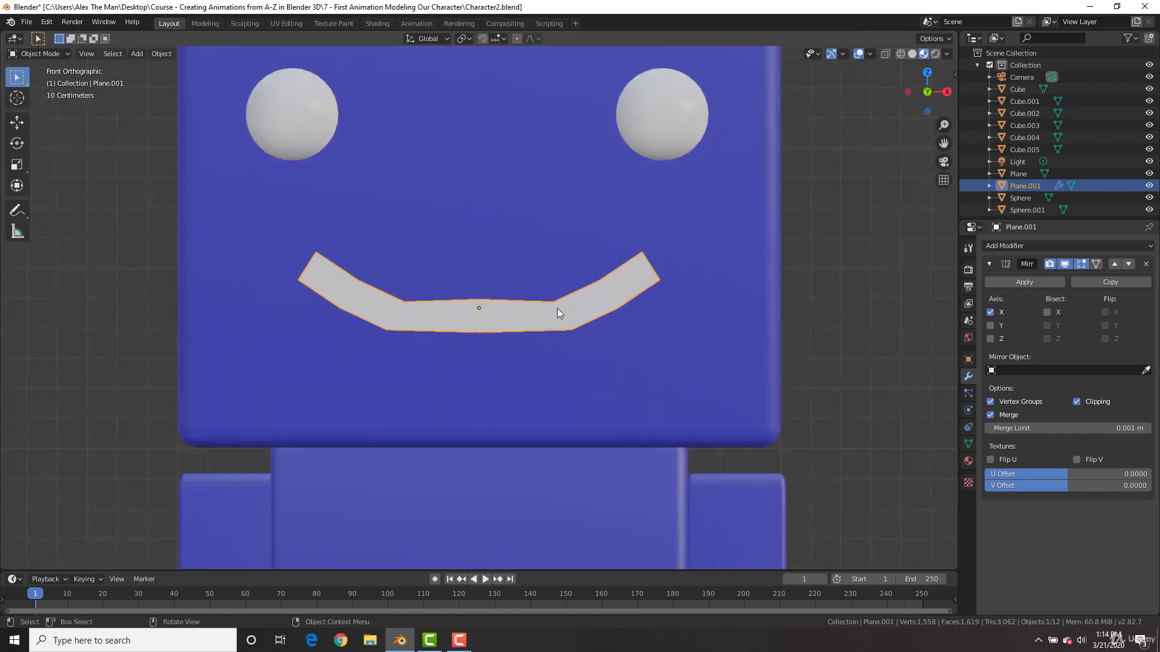
key("Tab")
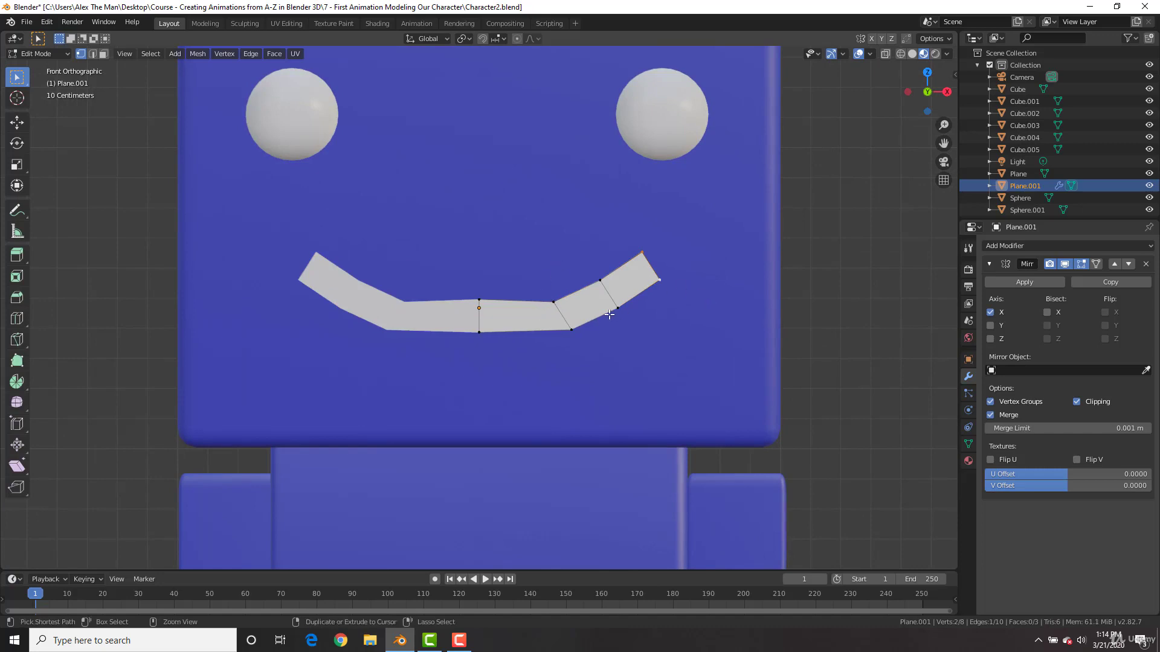
right_click(509, 307)
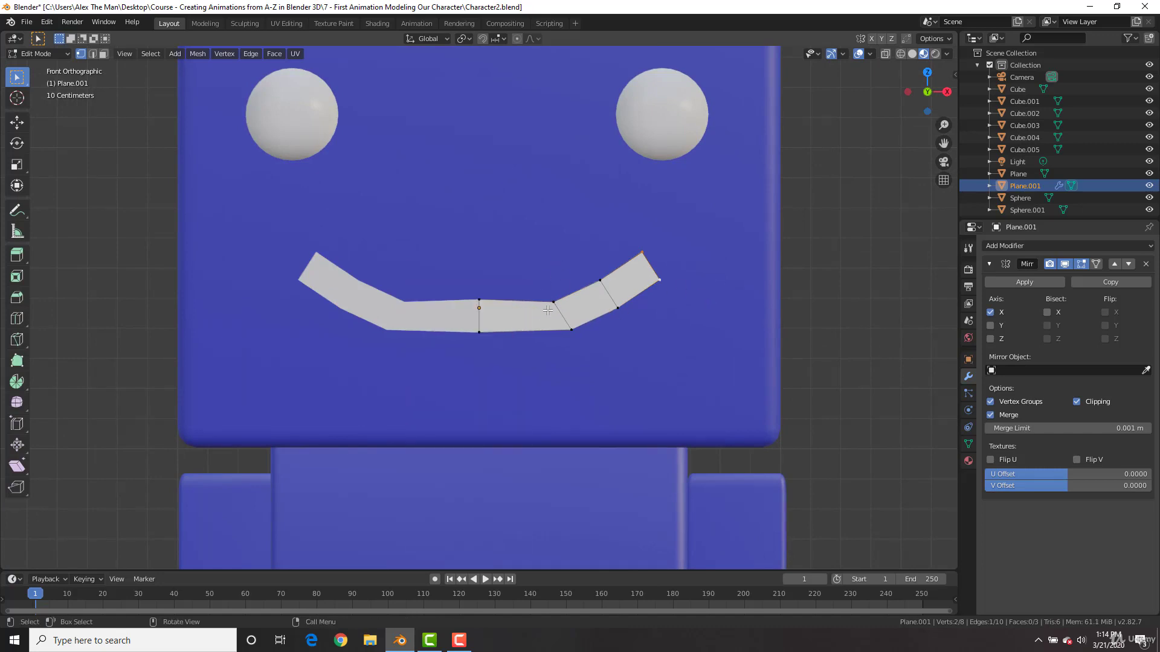
key("ctrl+r")
left_click(519, 324)
left_click(511, 305)
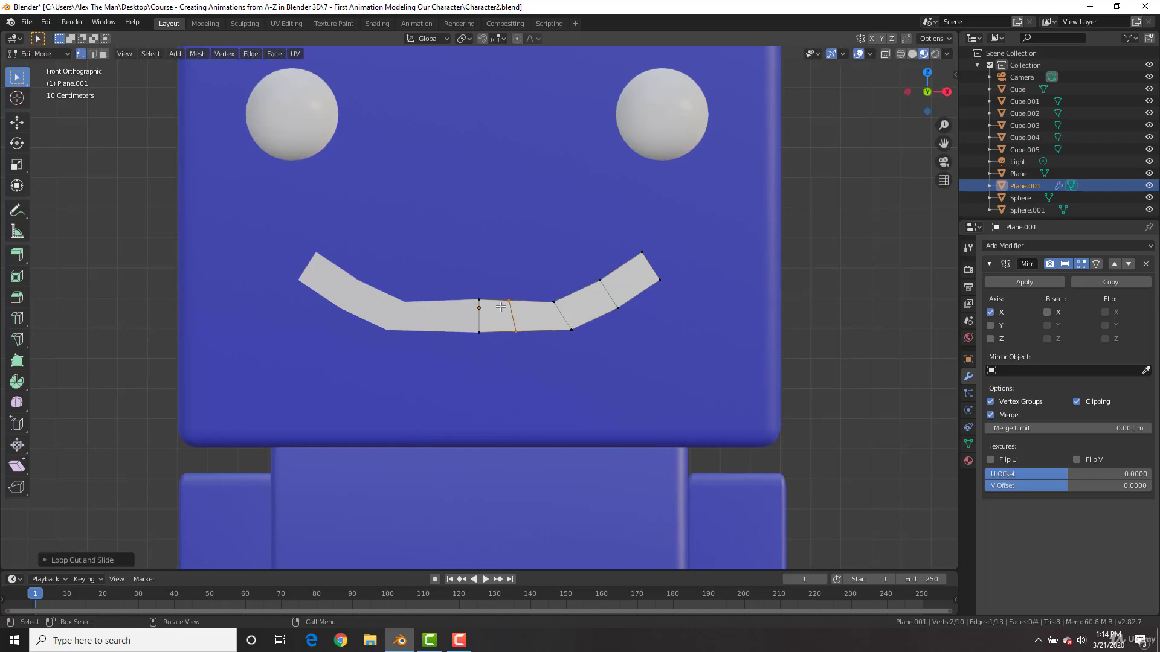
Lower the upper centre vertex and the new loop's upper vertex about 0.03 m along Z to curve the mouth's upper edge
left_click(480, 299, "shift")
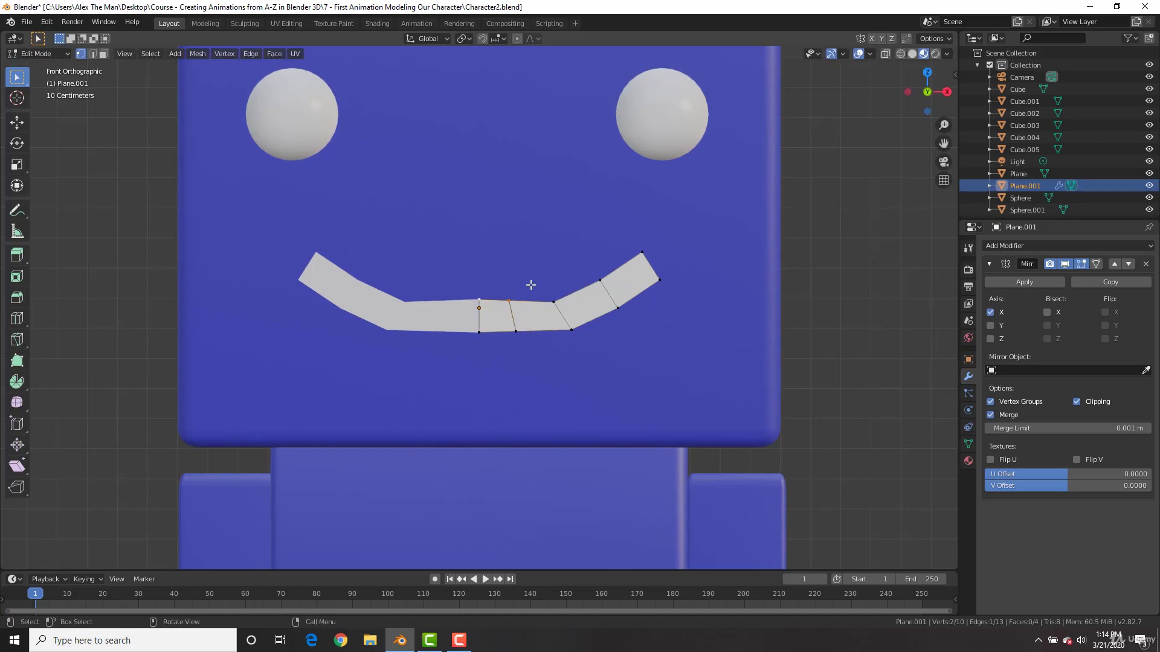
key("g")
key("z")
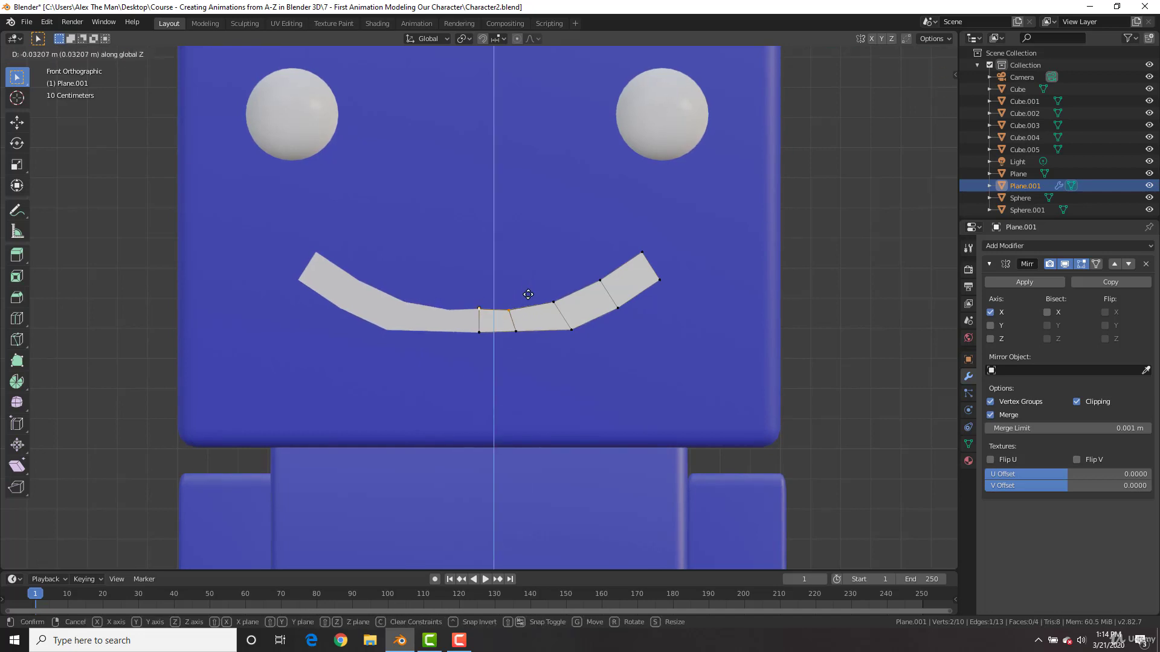
left_click(528, 295)
key("Tab")
key("Tab")
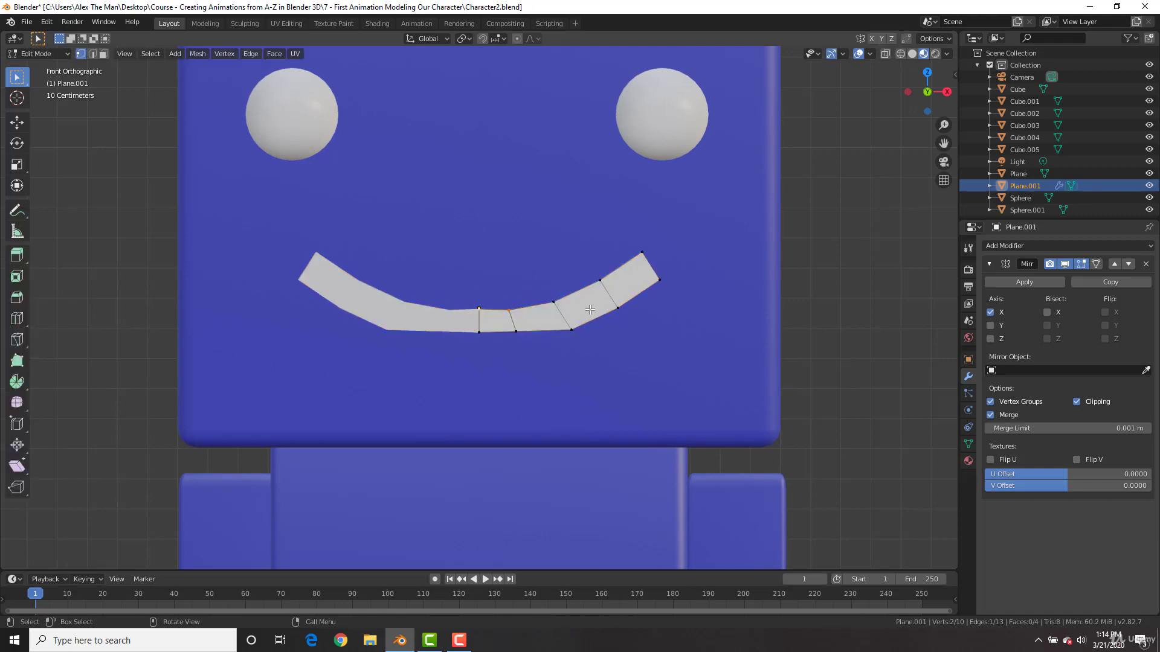
Smooth the mouth's lower curve by lowering the new loop's bottom vertex and the centre one, and raising the next vertex outward slightly
left_click(515, 331)
key("g")
left_click(521, 335)
left_click(570, 330)
key("g")
left_click(569, 326)
left_click(479, 332)
key("g")
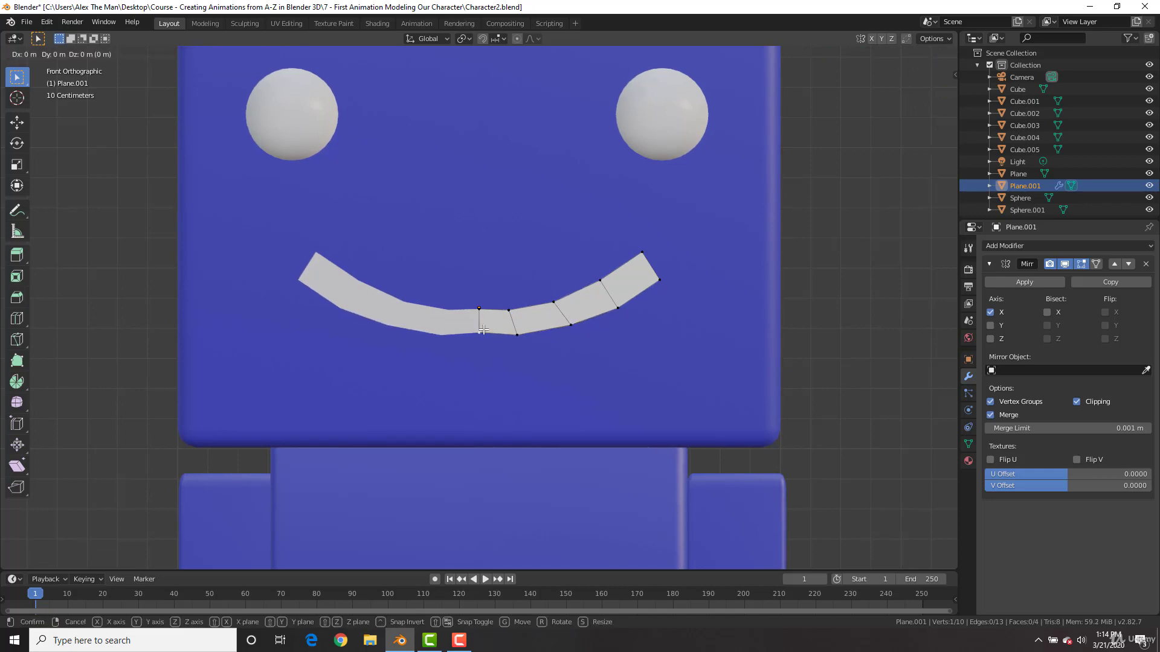
left_click(484, 333)
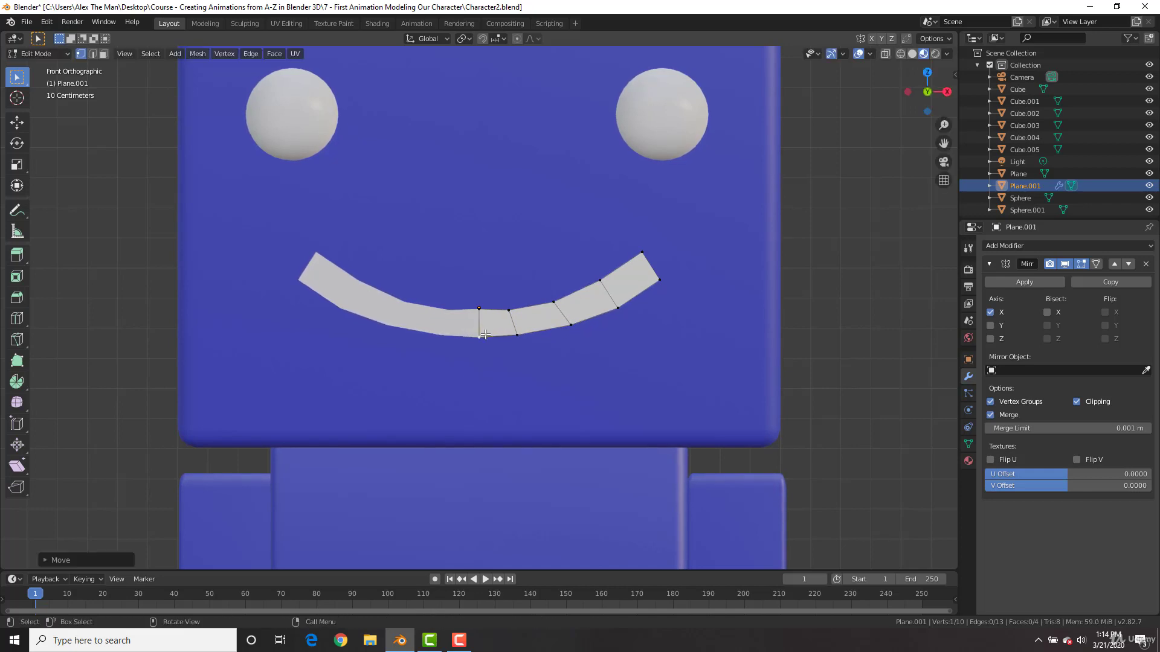
key("Tab")
key("Tab")
Move the lower vertices of the mouth's outermost segment slightly up and inward to even out its thickness
left_click(619, 307)
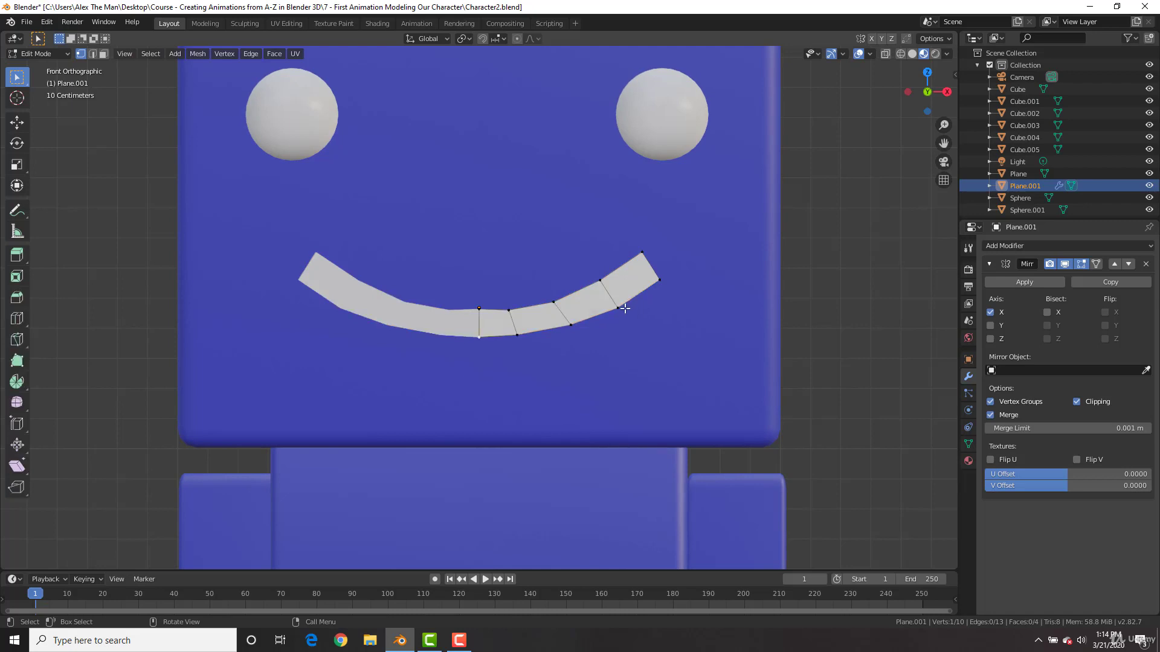
key("g")
left_click(619, 302)
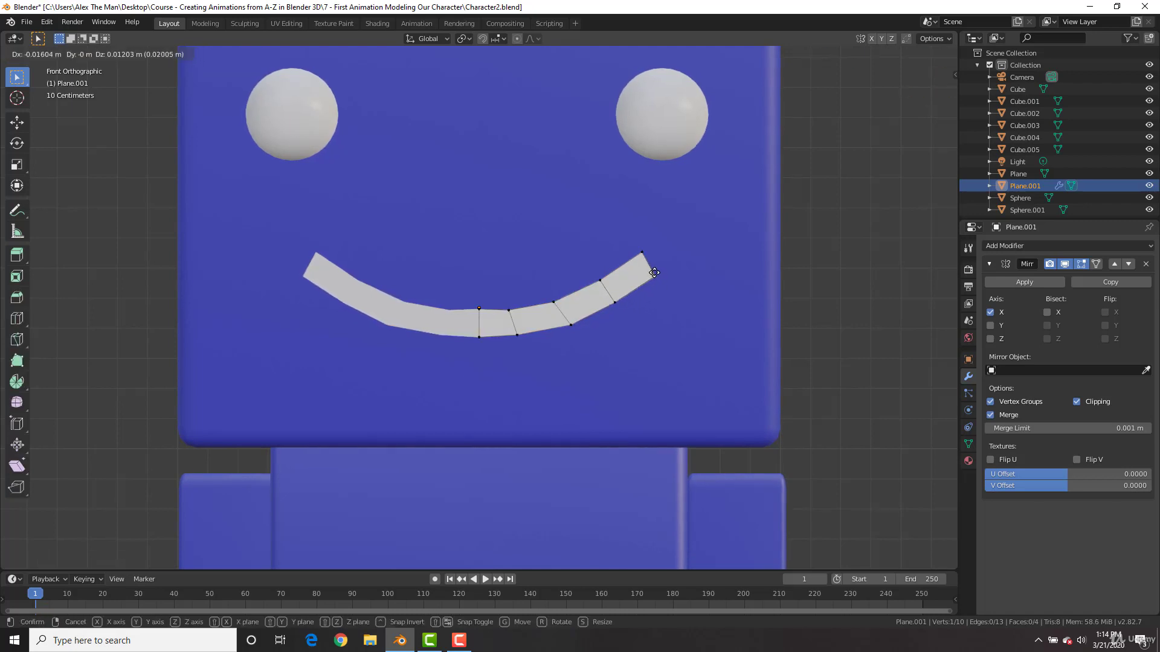
key("Tab")
scroll(654, 273, "down", 4)
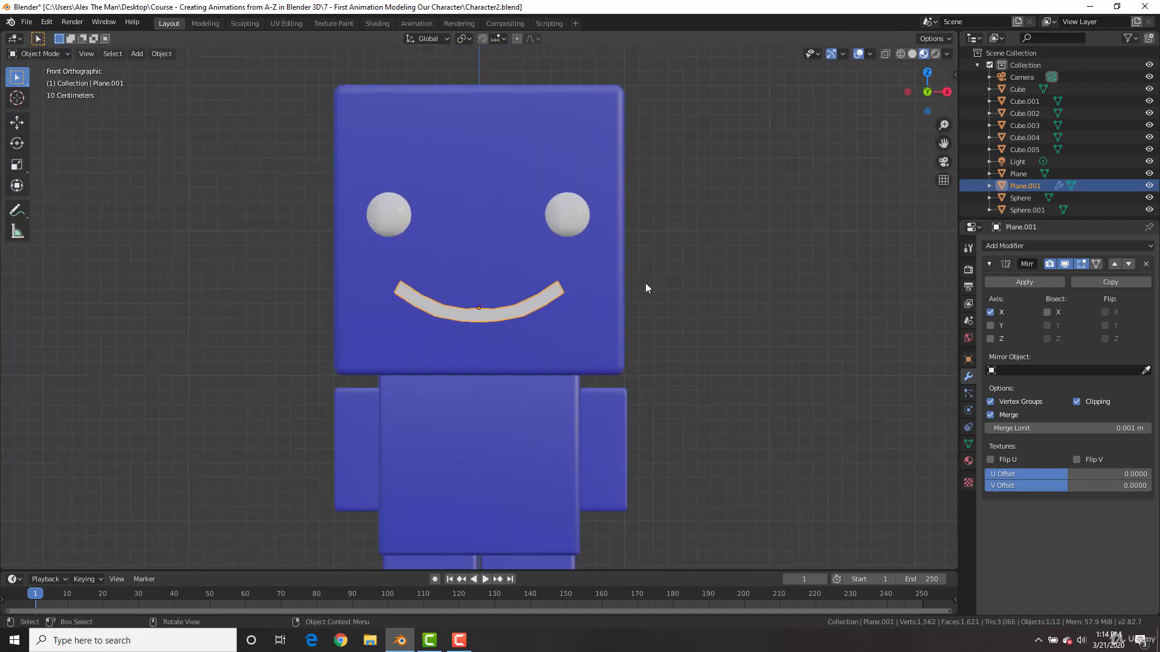
scroll(600, 281, "up", 2)
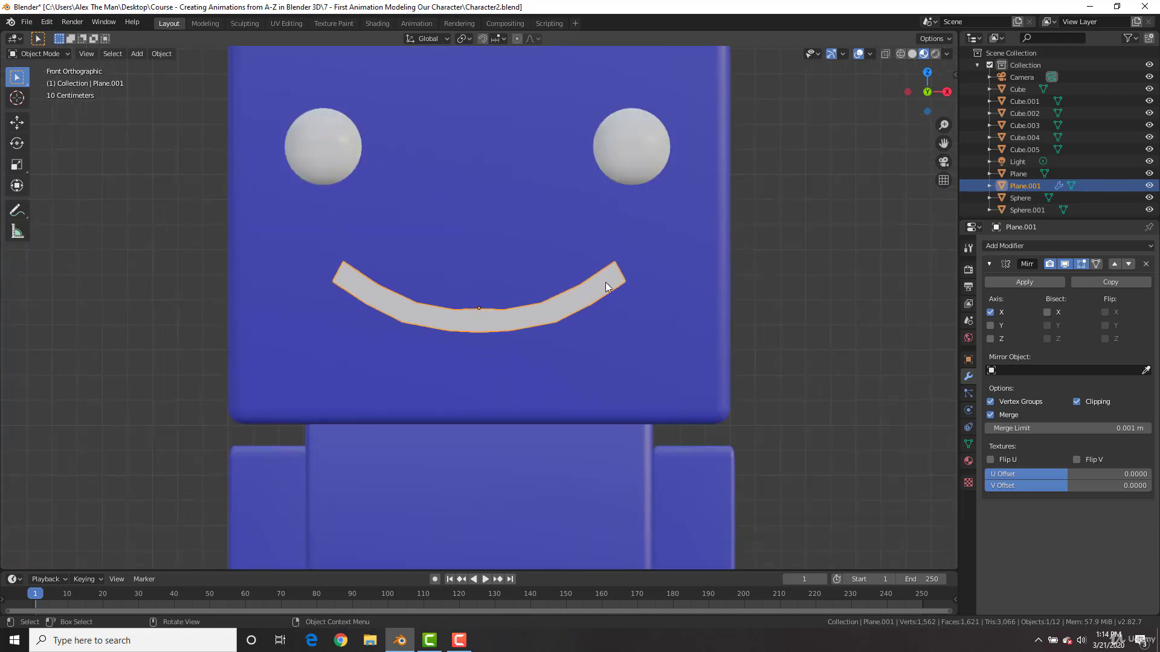
Move the mouth about 0.15 m along Y towards the front of the head
middle_click_drag(589, 284, 471, 329)
key("g")
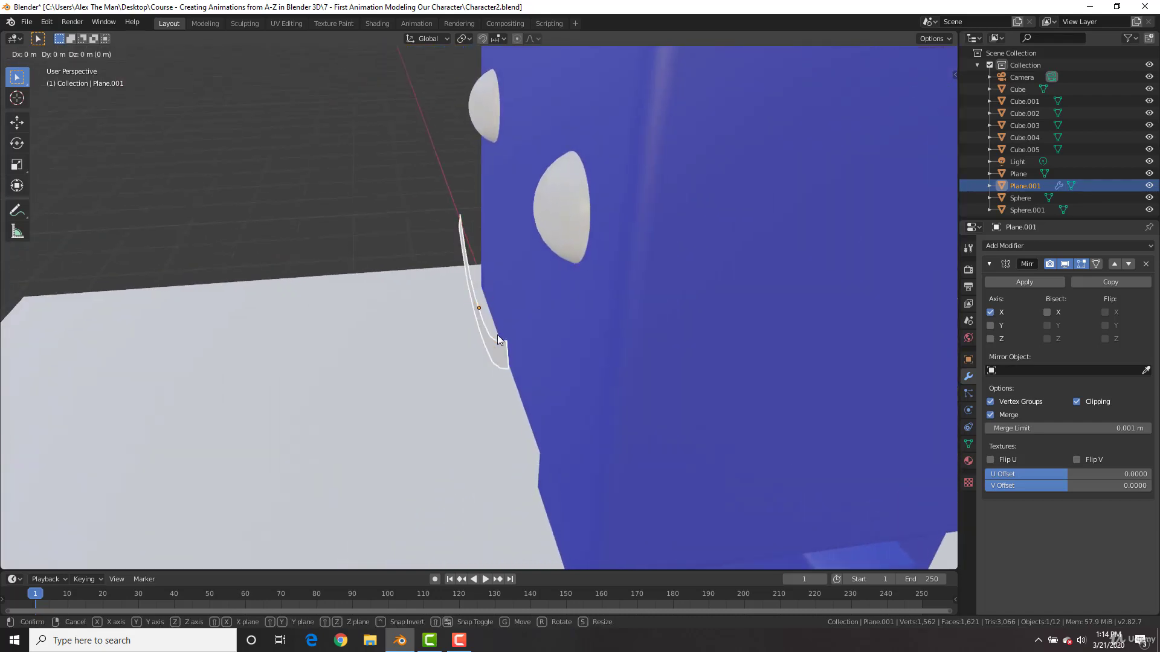
key("y")
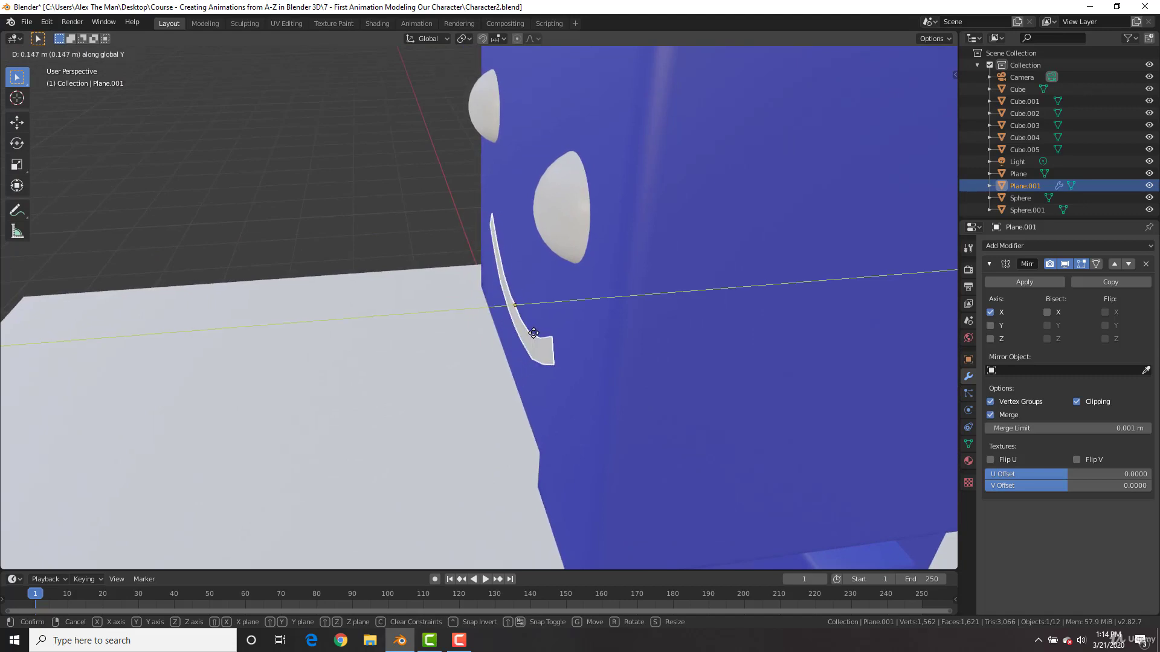
left_click(533, 333)
Select all the mouth's faces and fine-tune the mouth object's position against the front of the head
key("Tab")
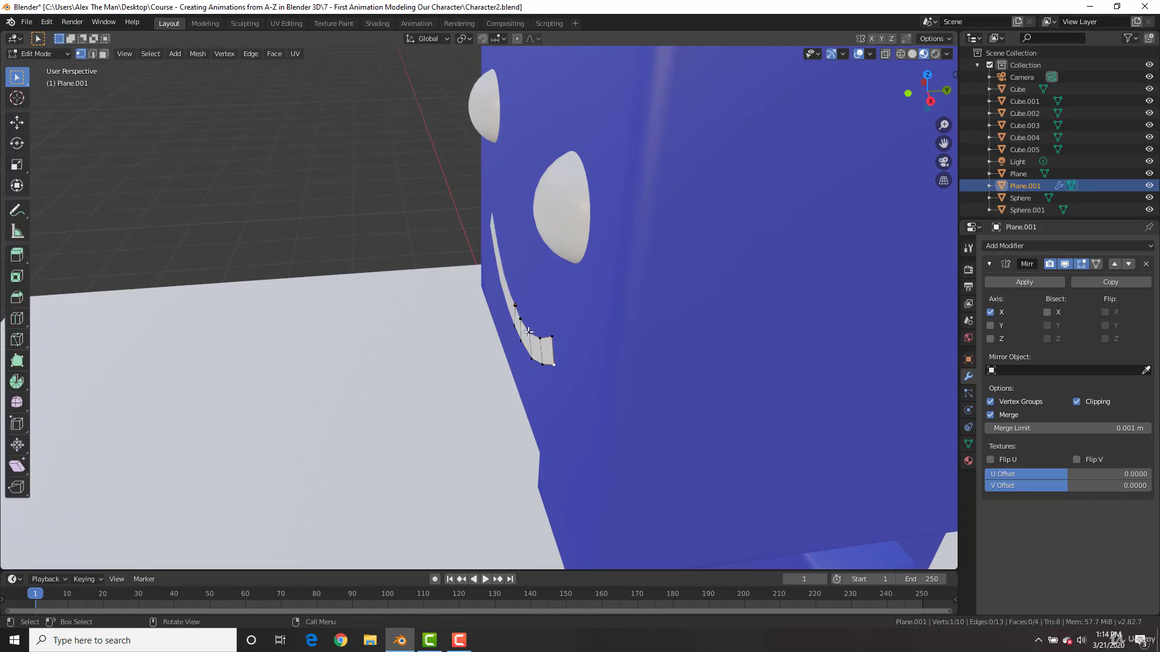
middle_click_drag(546, 313, 561, 315)
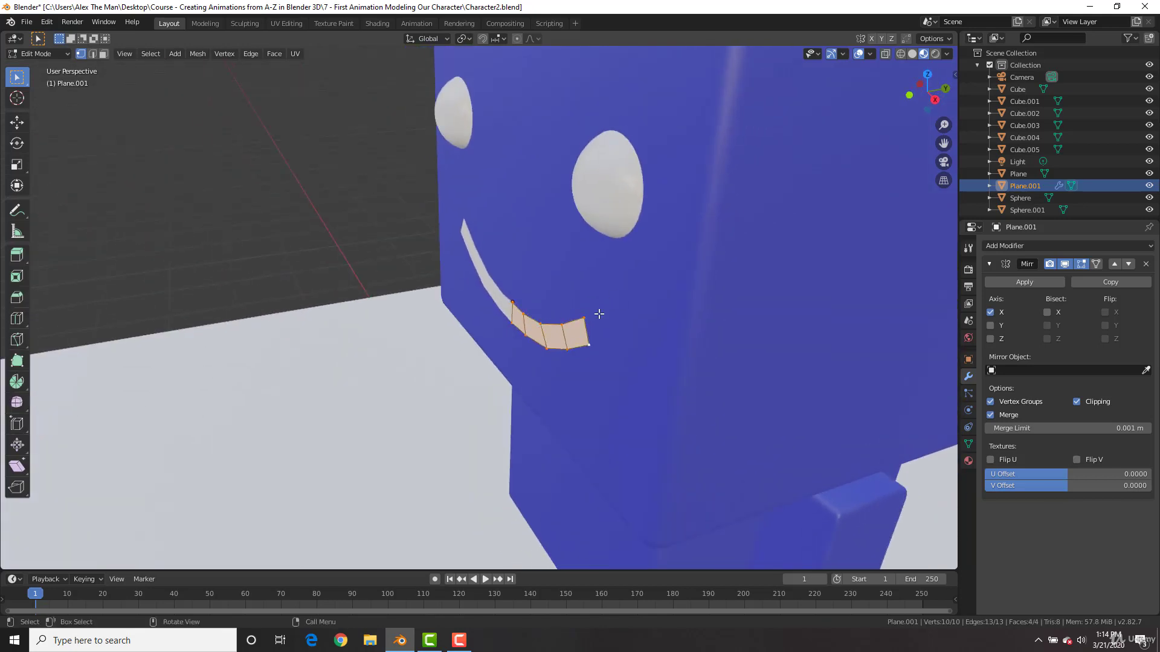
key("Tab")
key("g")
left_click(460, 294)
Extrude all the mouth's faces a small distance along their normal towards the head to give the mouth thickness
middle_click_drag(459, 295, 545, 286)
key("Tab")
key("e")
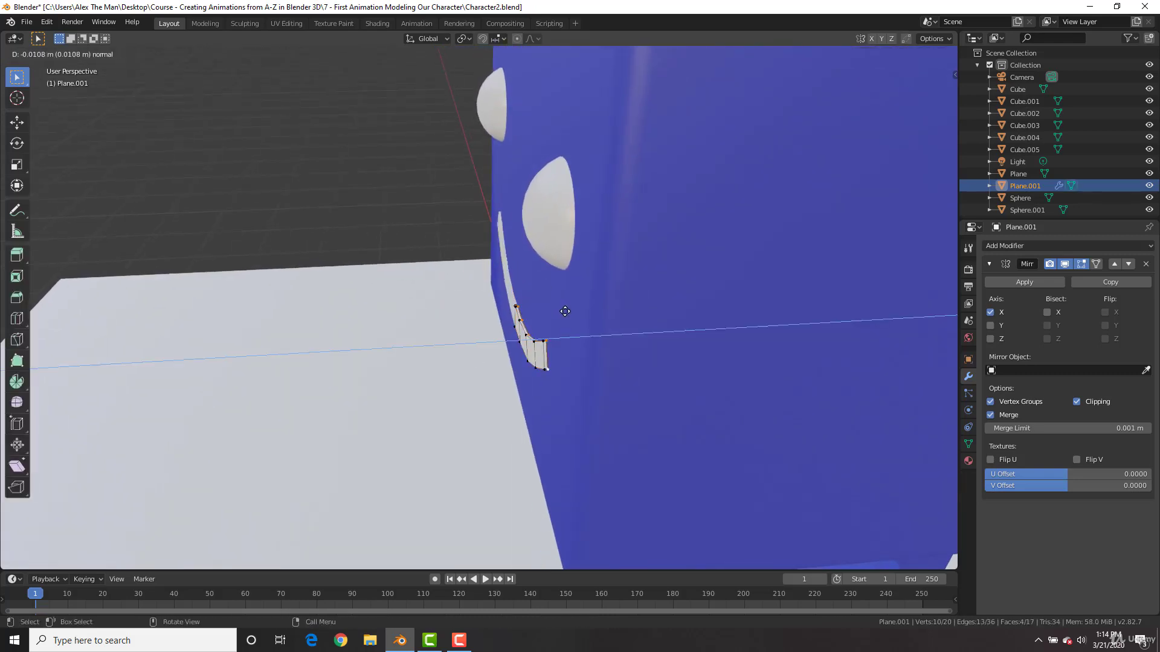
left_click(573, 311)
key("Tab")
middle_click_drag(527, 335, 613, 332)
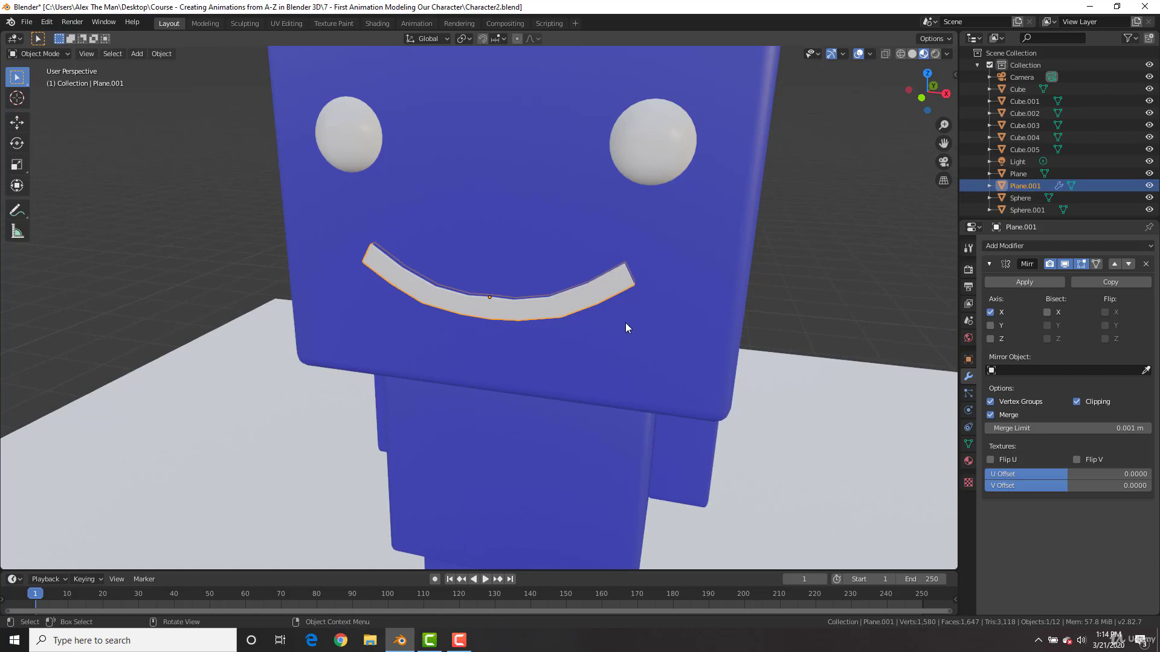
Add a Subdivision Surface modifier to the mouth
scroll(603, 300, "up", 2)
scroll(603, 298, "up", 2)
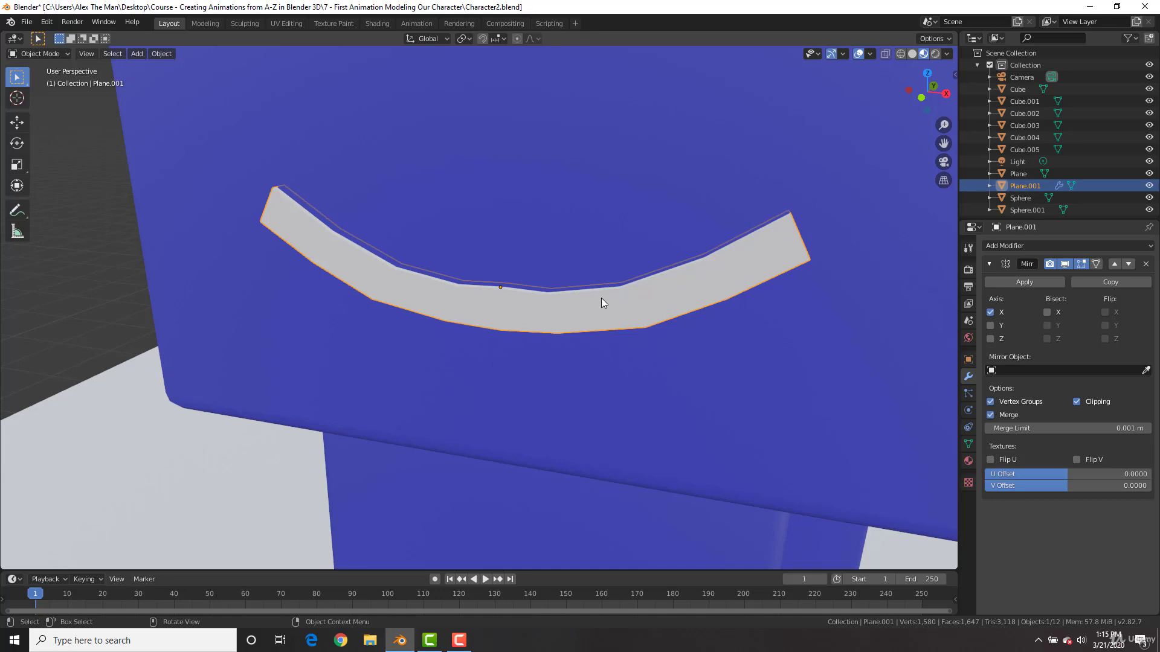
scroll(606, 284, "down", 4)
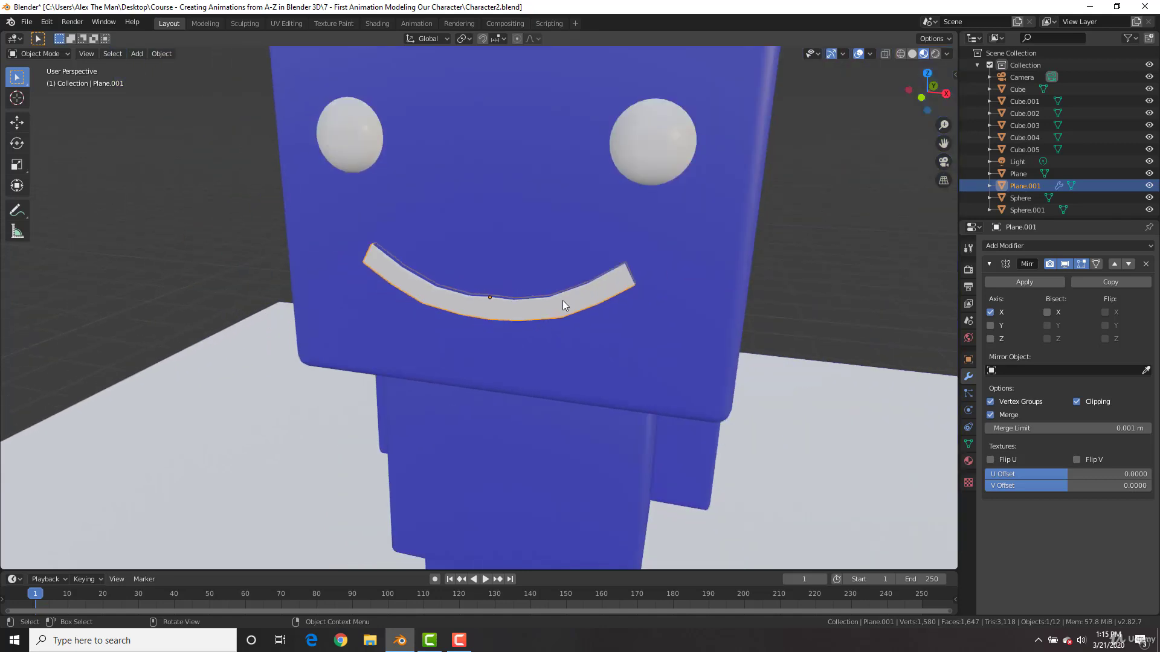
left_click(990, 247)
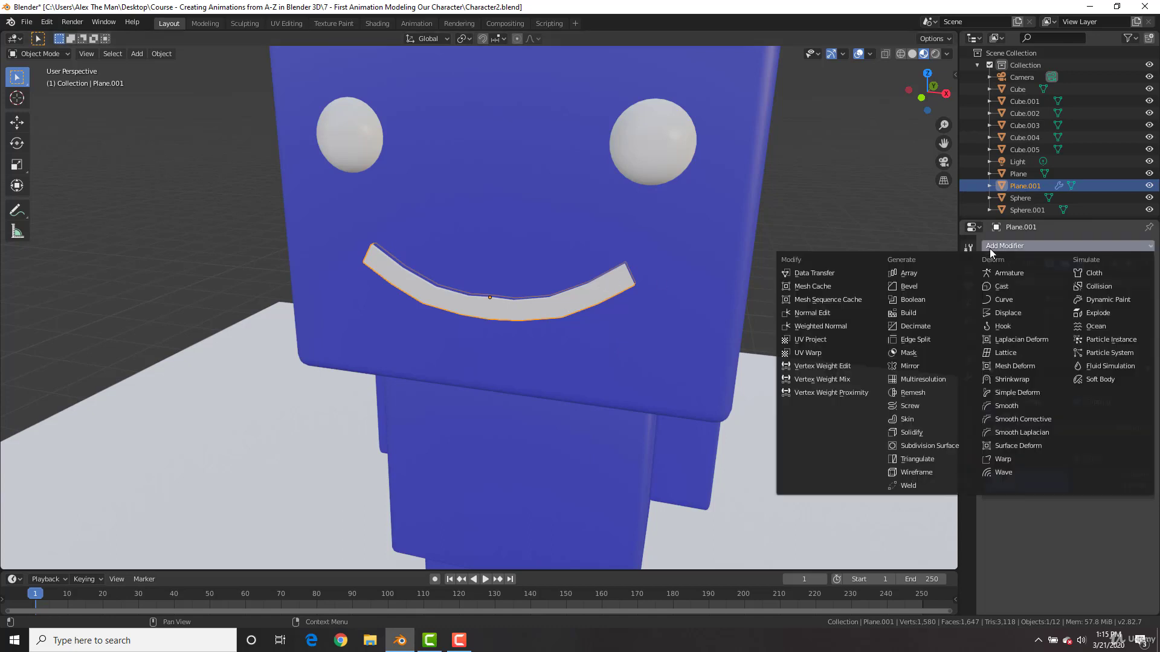
left_click(923, 447)
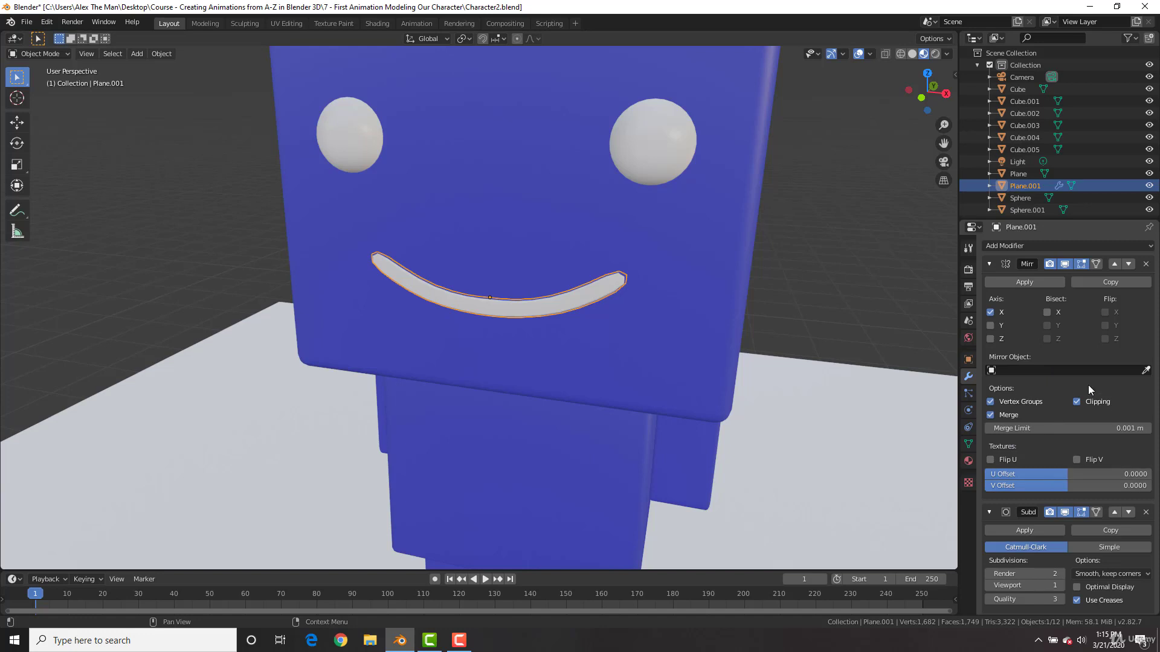
Try placing the Subdivision Surface modifier above Mirror in the mouth's modifier stack, and return it below Mirror
left_click(1115, 516)
scroll(651, 294, "up", 3)
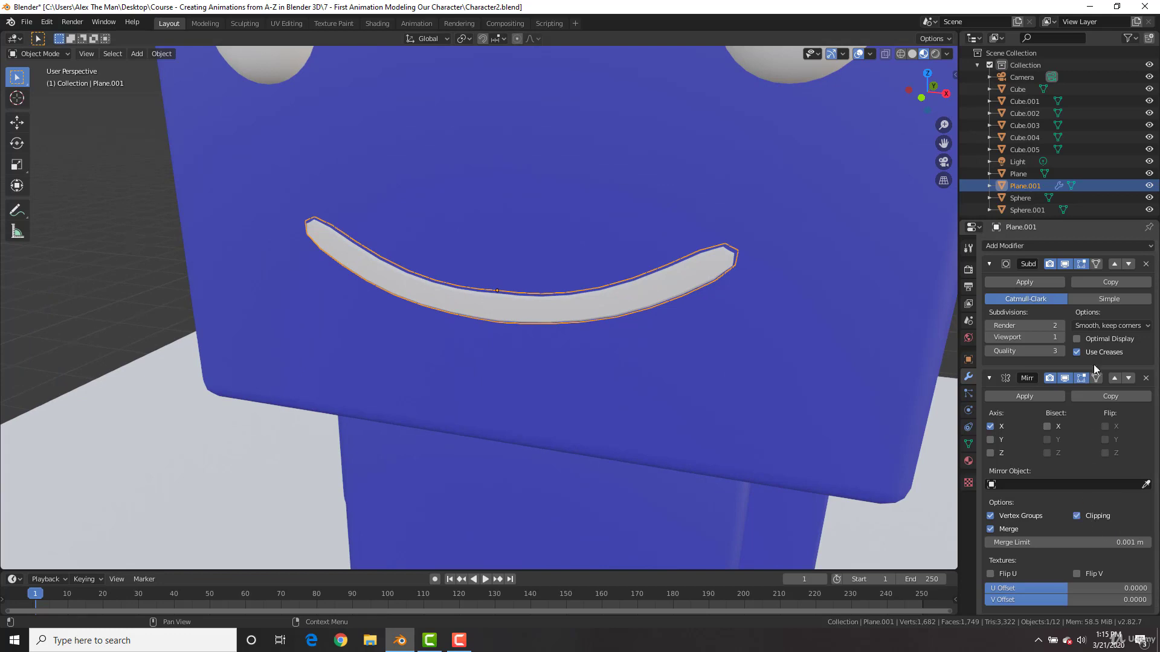
left_click(1128, 264)
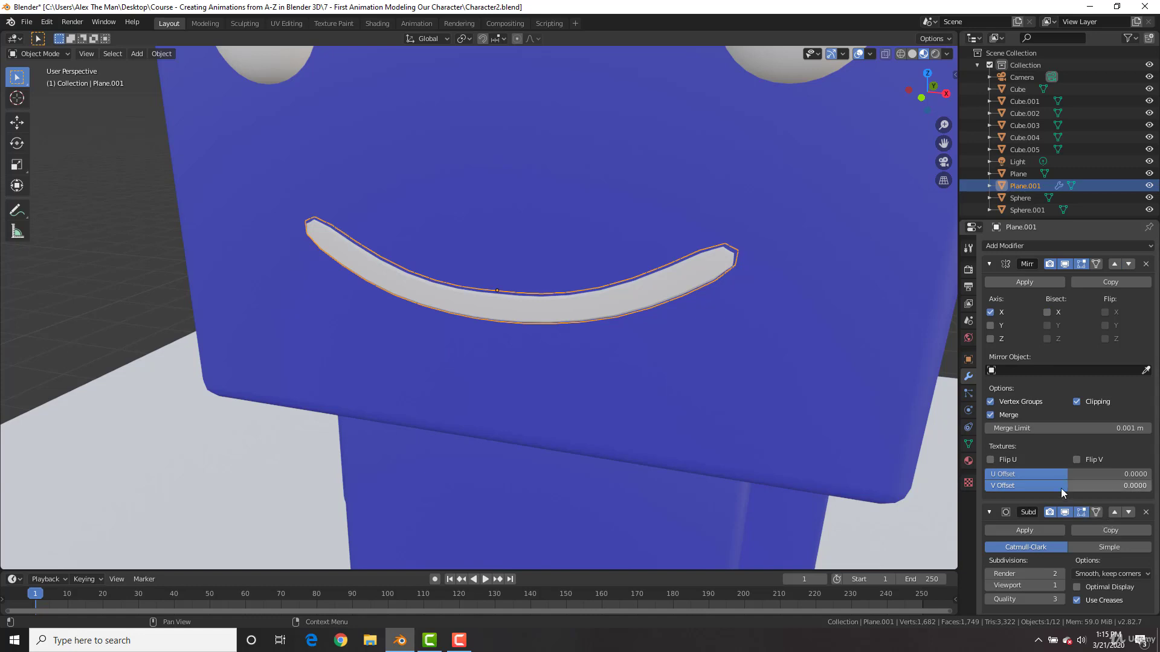
scroll(1061, 488, "down", 1)
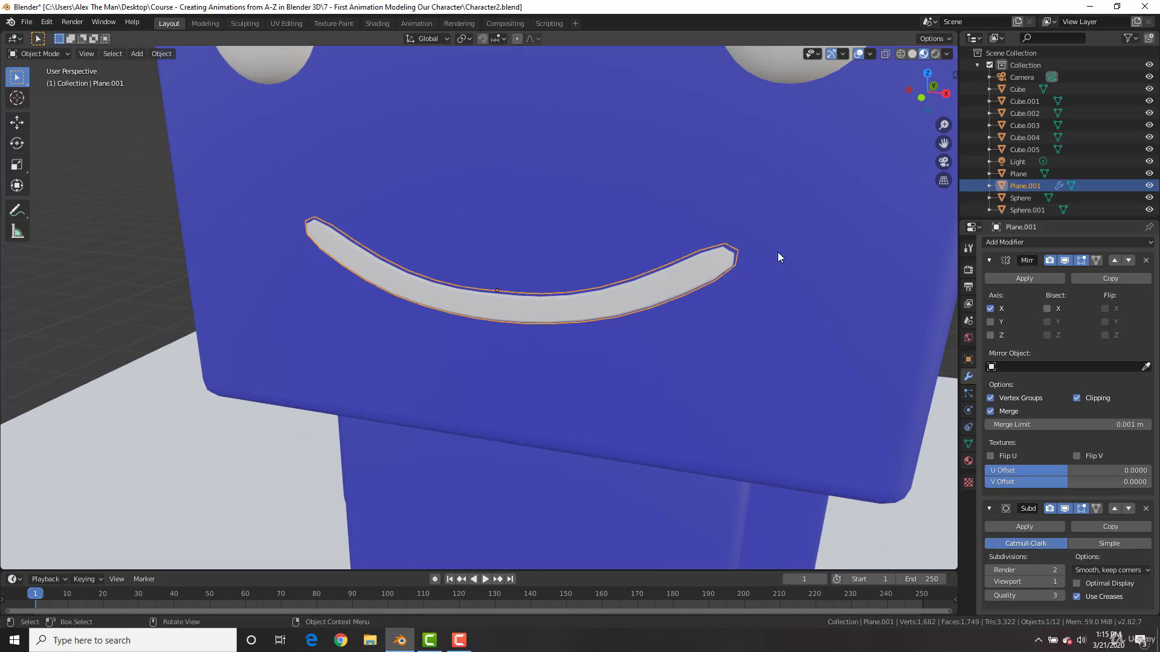
Show the mouth in wireframe shading and set its Subdivision Surface modifier's Viewport subdivisions to 2
key("z")
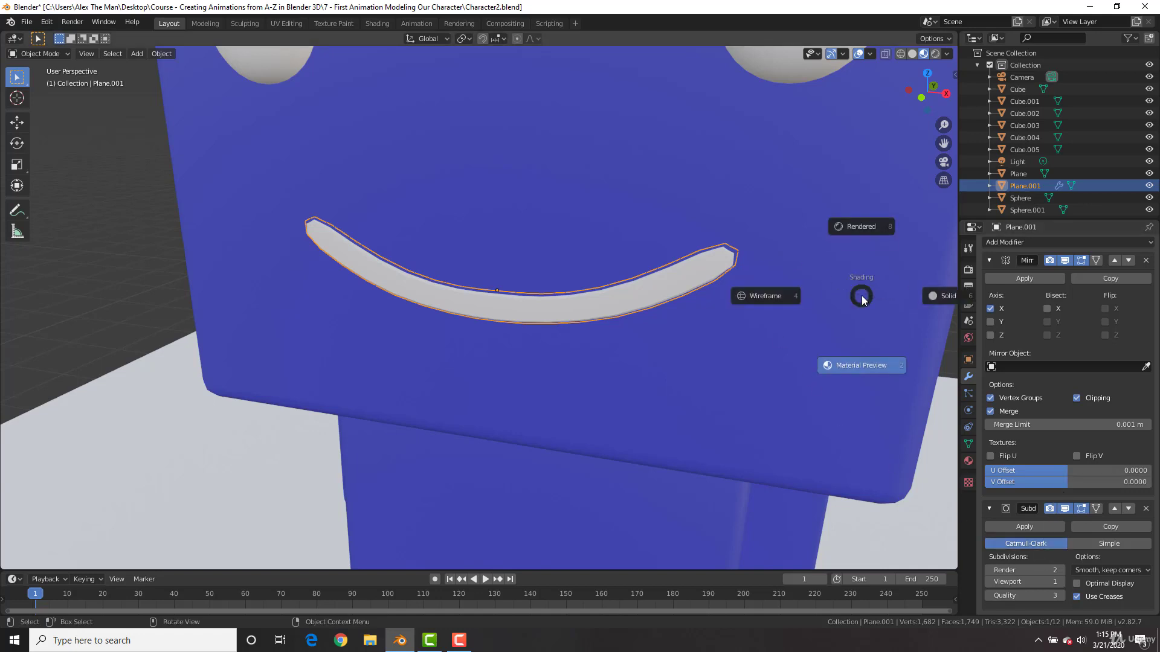
left_click(789, 295)
scroll(784, 287, "up", 1)
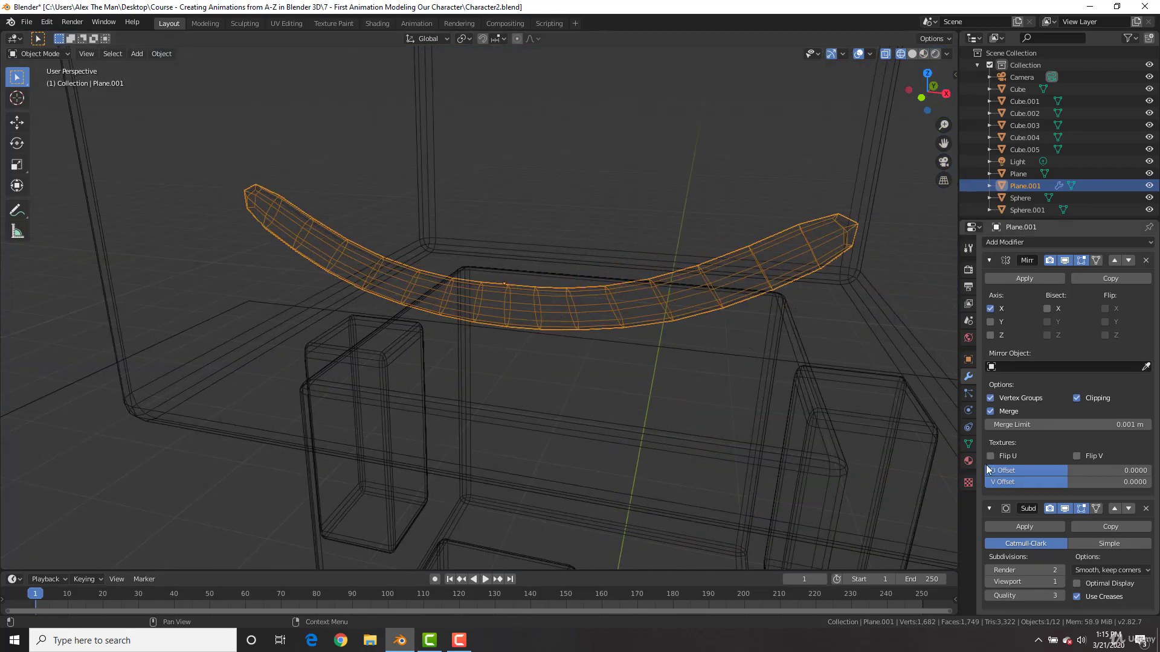
left_click(1060, 582)
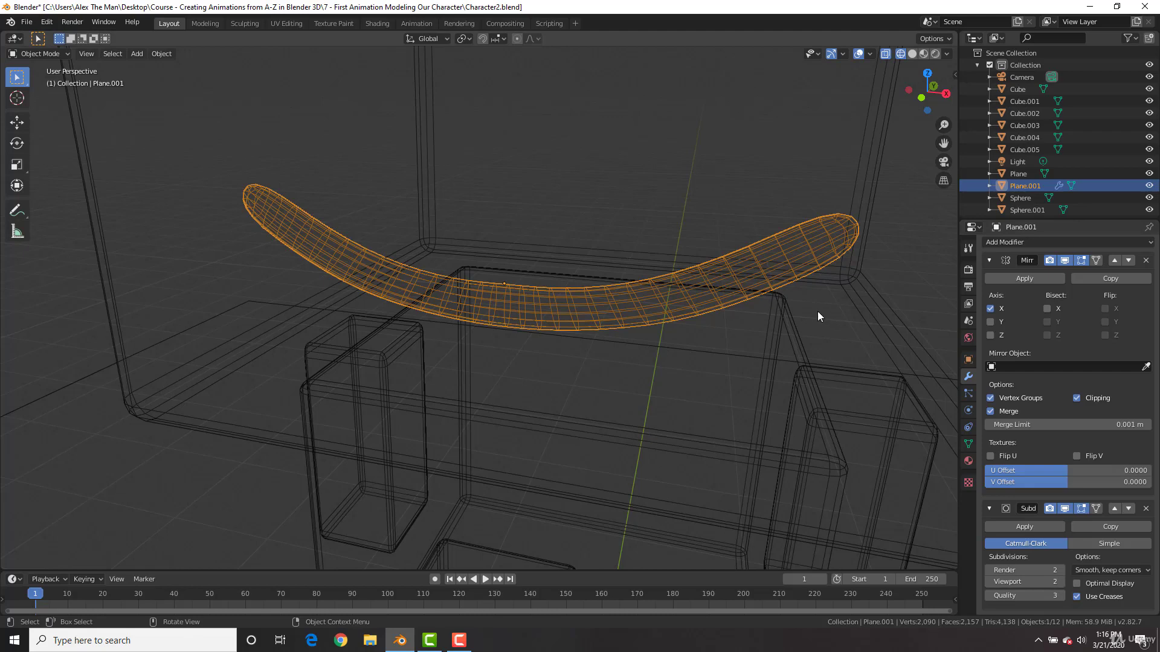
Switch the viewport to solid shading and apply smooth shading to the mouth
key("z")
left_click(898, 309)
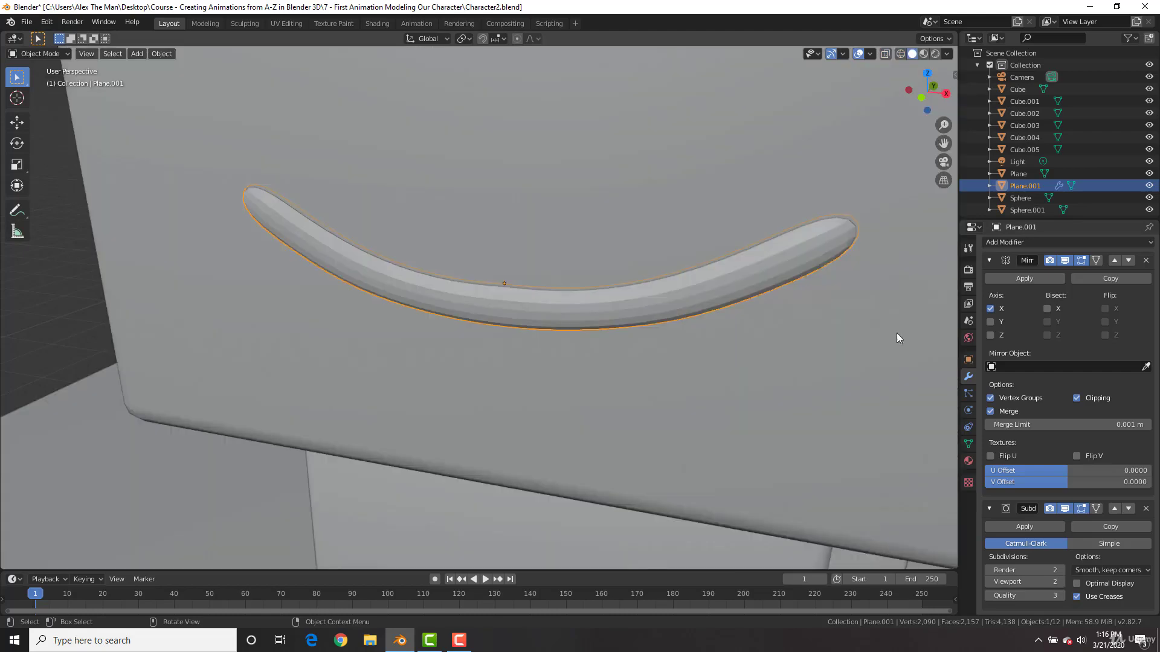
right_click(871, 244)
left_click(872, 243)
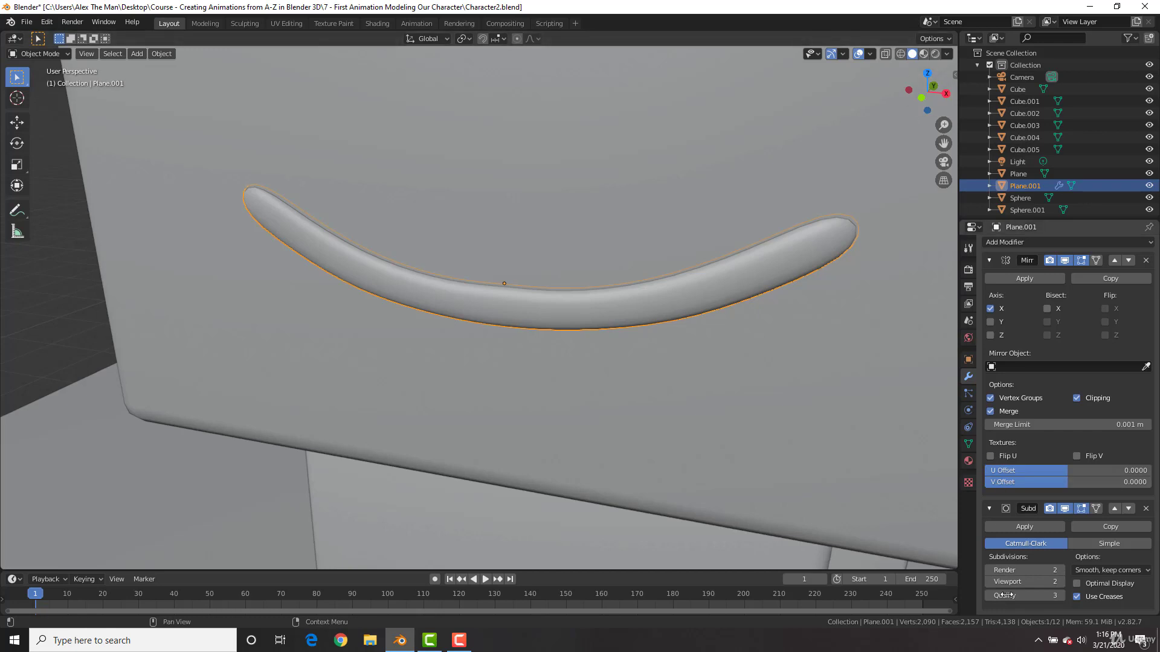
Try Viewport subdivision levels of 1, 2 and 5 on the mouth, and inspect the level 5 mesh in wireframe
left_click(988, 583)
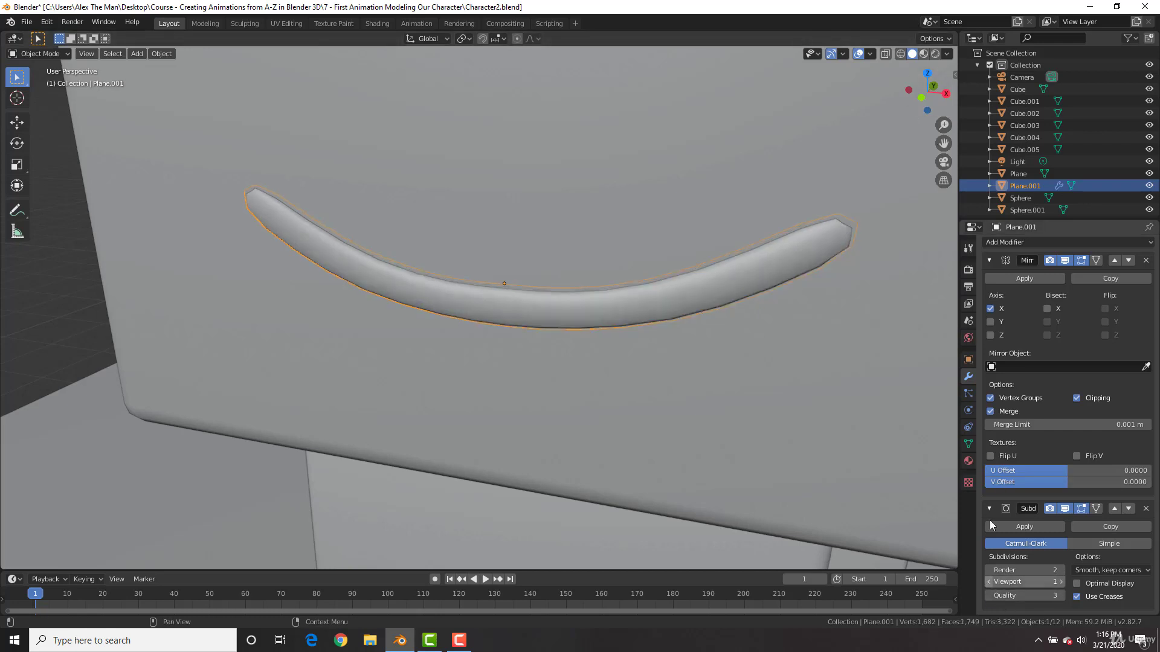
left_click(1060, 582)
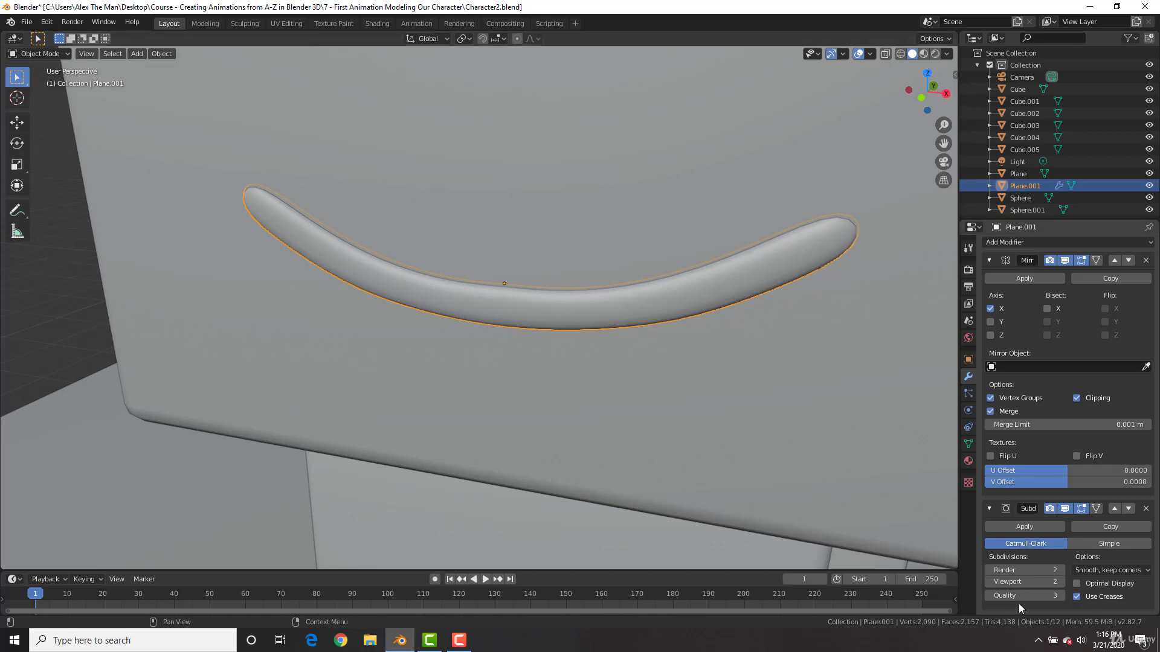
left_click(1059, 582)
left_click(1060, 583)
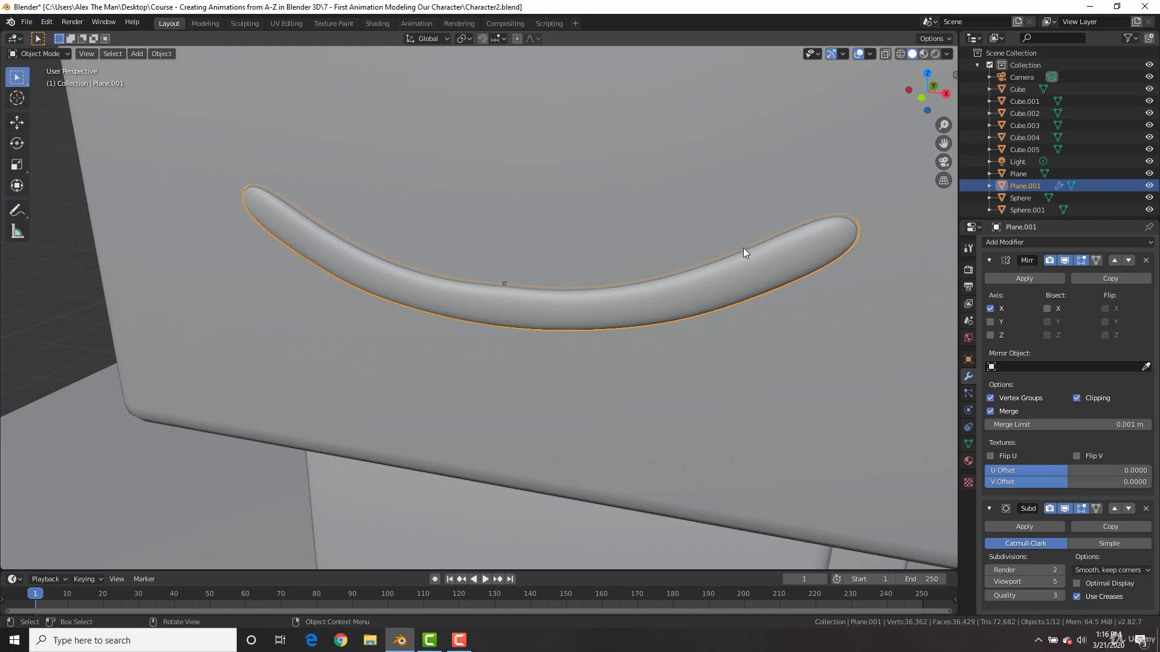
key("z")
left_click(653, 260)
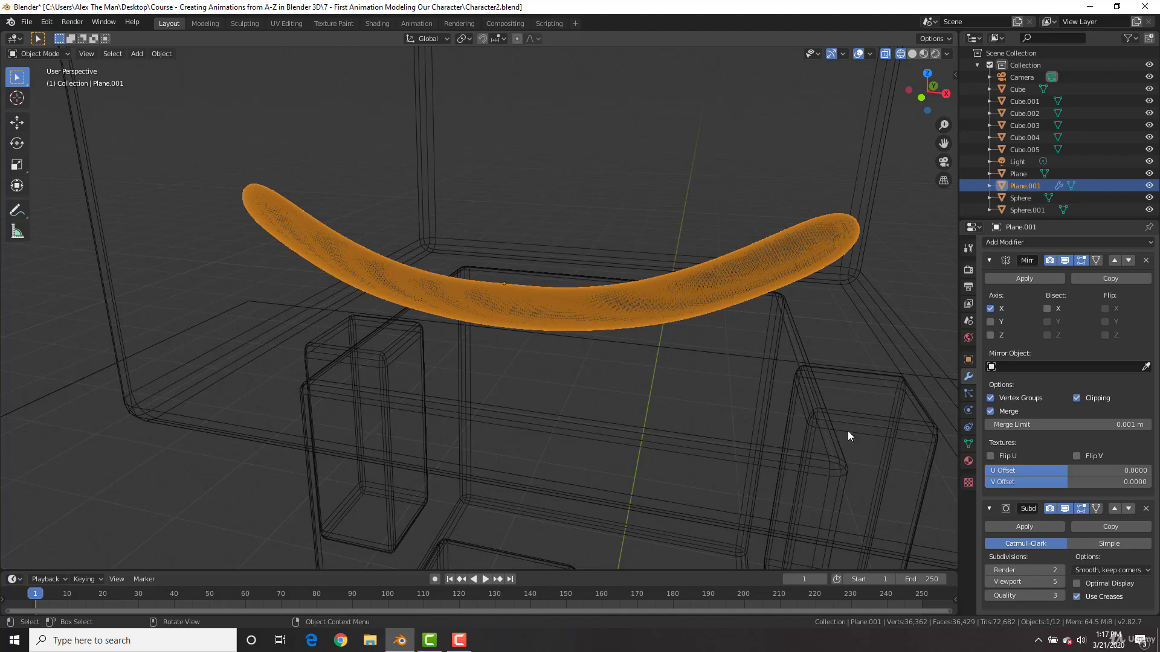
Return the mouth's Viewport subdivisions to 2 and switch the viewport back to solid shading
left_click(989, 582)
left_click(989, 582)
left_click(989, 581)
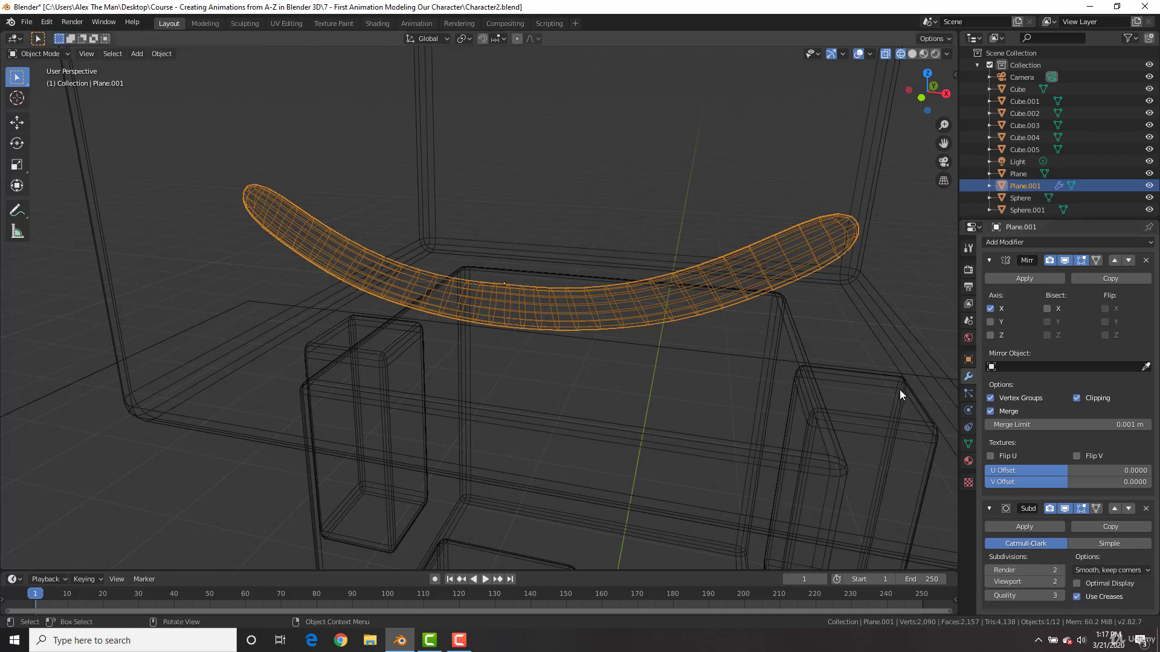
middle_click_drag(730, 263, 707, 260)
key("super")
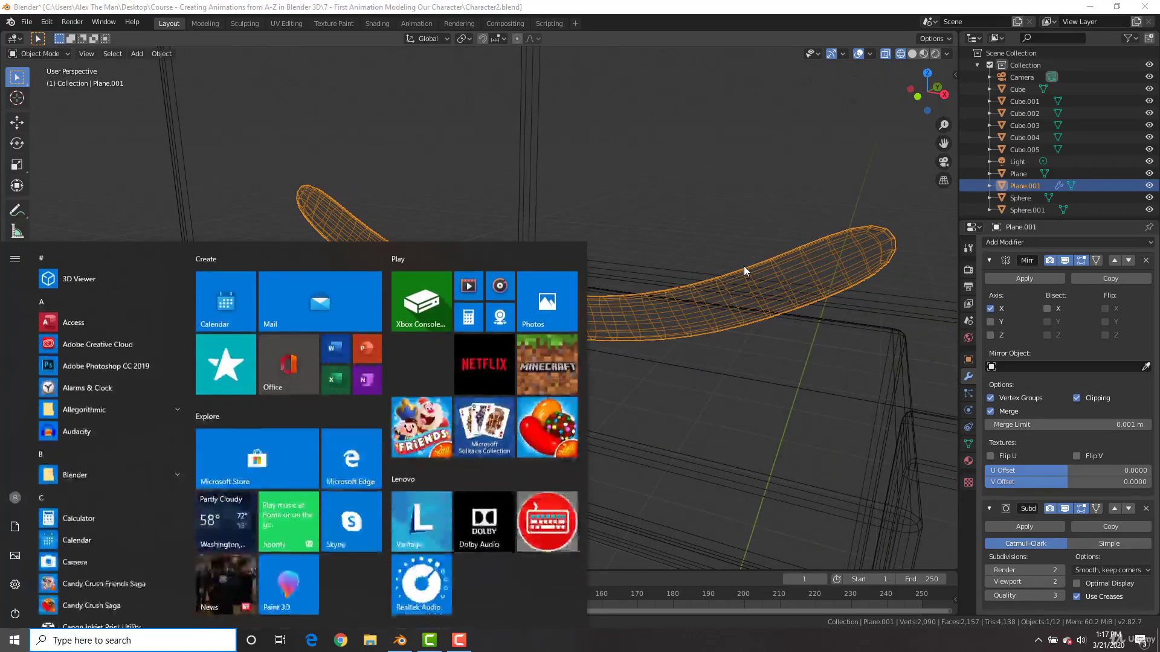
key("super")
key("z")
left_click(883, 266)
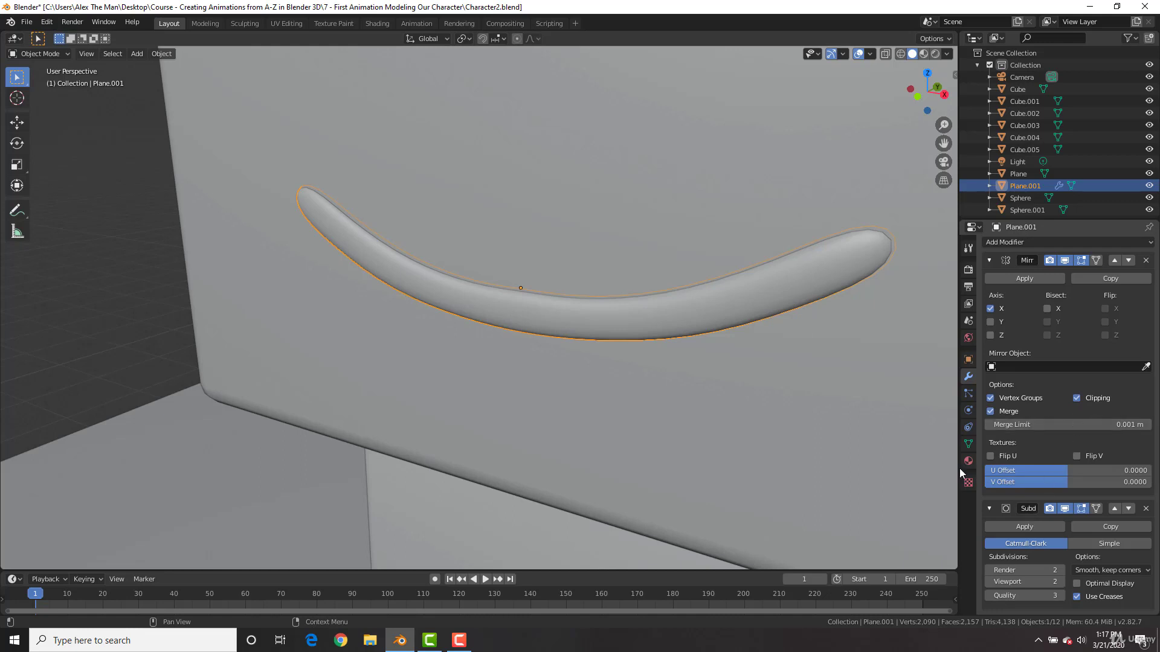
Try applying the mouth's Subdivision Surface modifier, compare the mesh in Edit Mode, and undo the application
key("Tab")
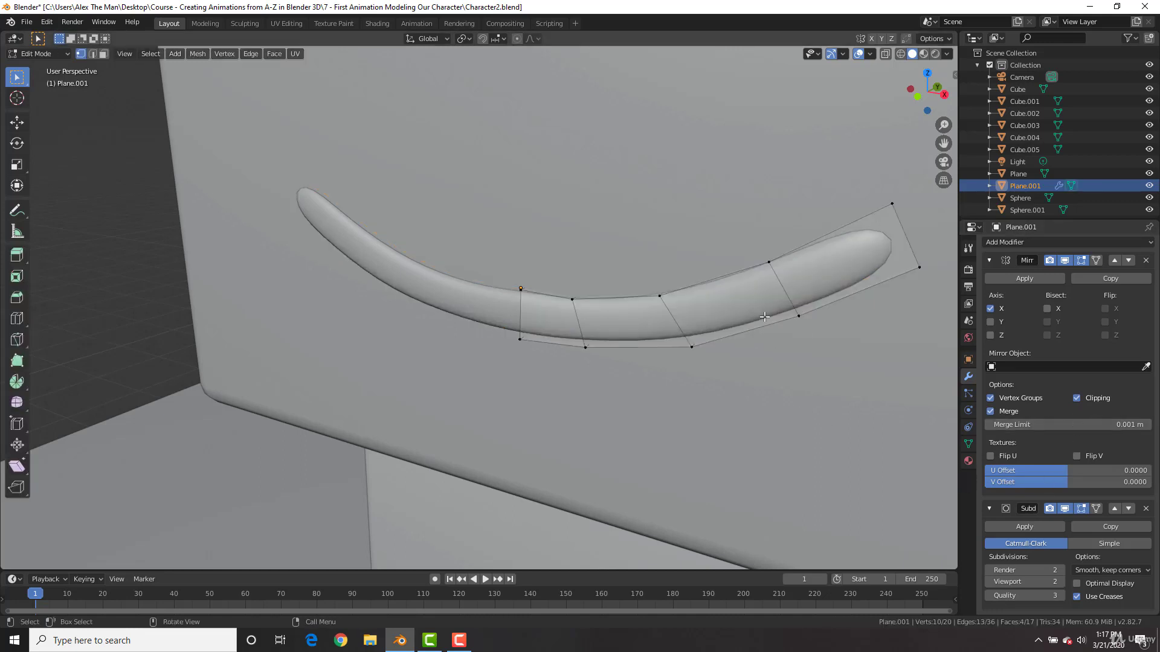
key("Tab")
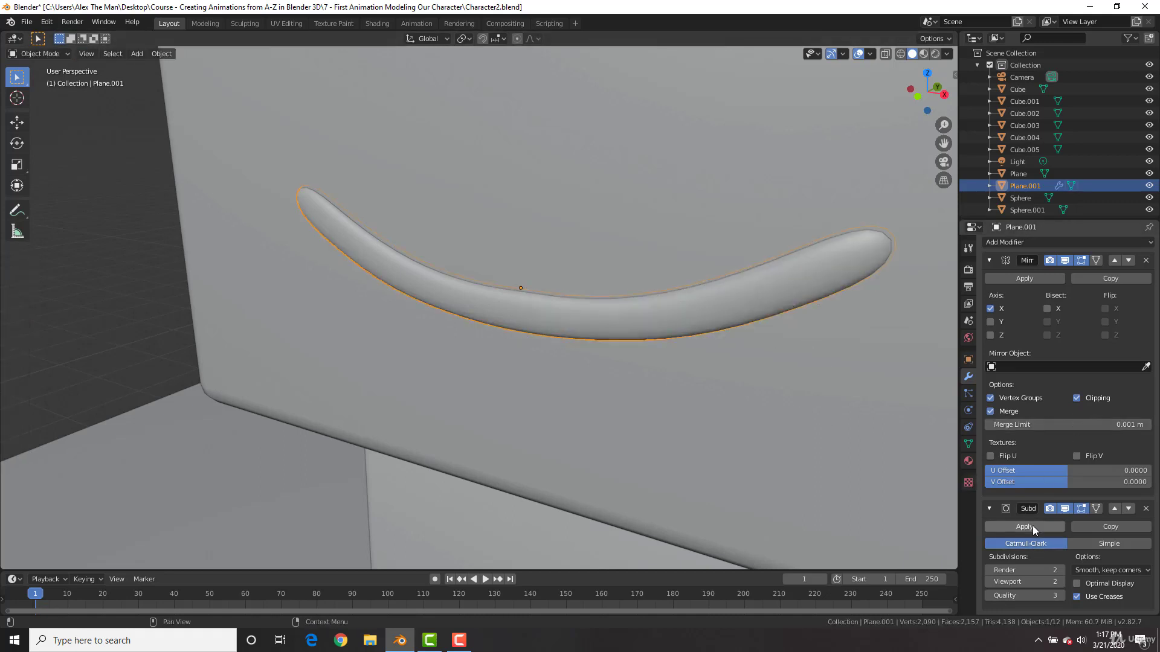
left_click(1025, 527)
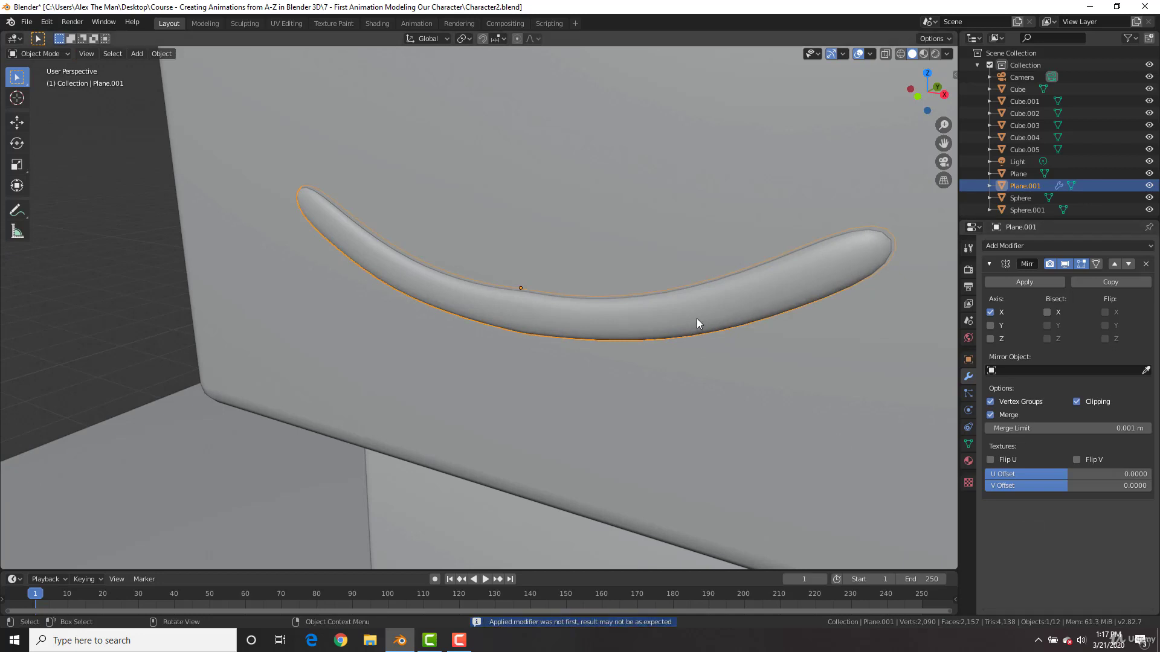
key("Tab")
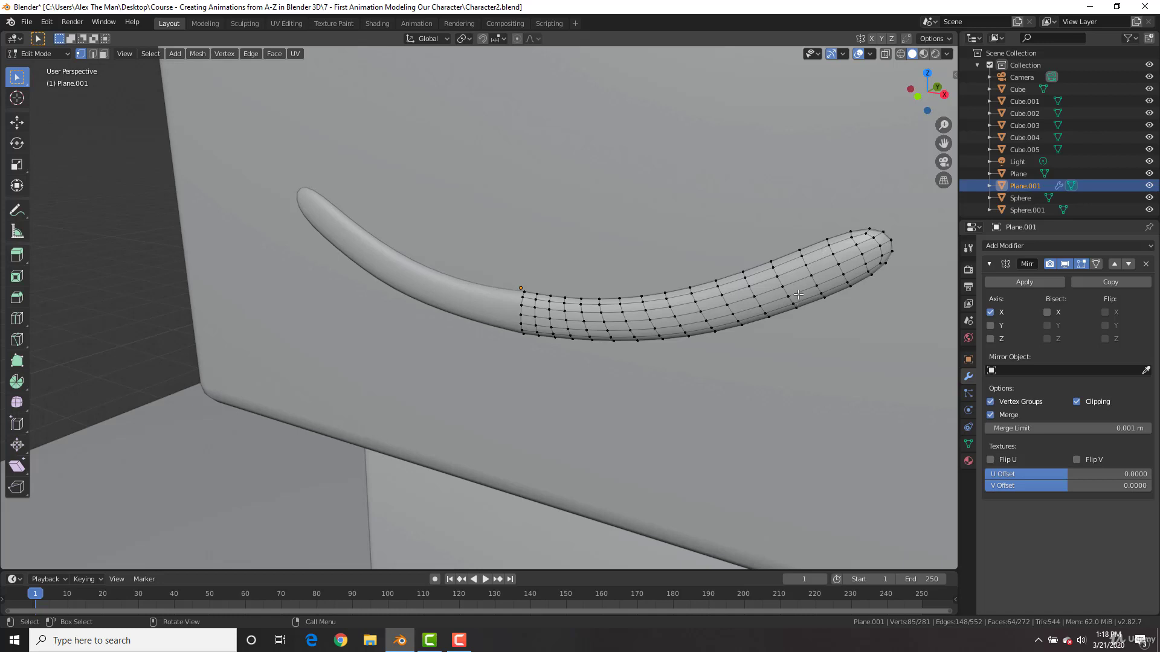
key("Tab")
key("Tab")
key("Tab")
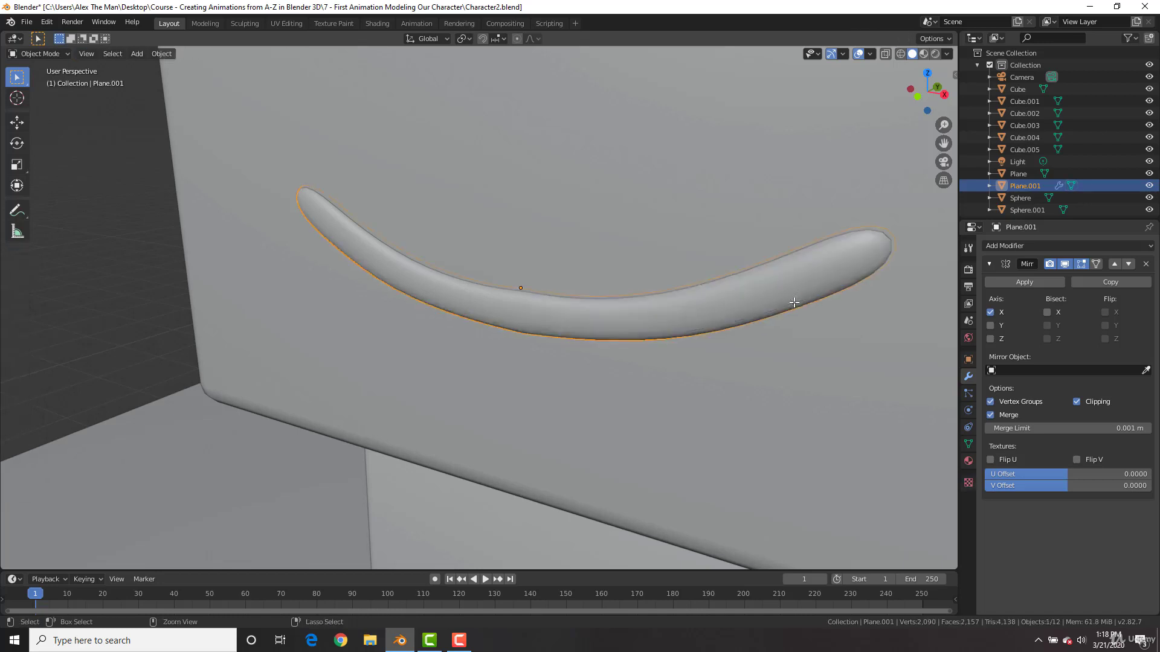
key("Tab")
key("Tab")
key("ctrl+2")
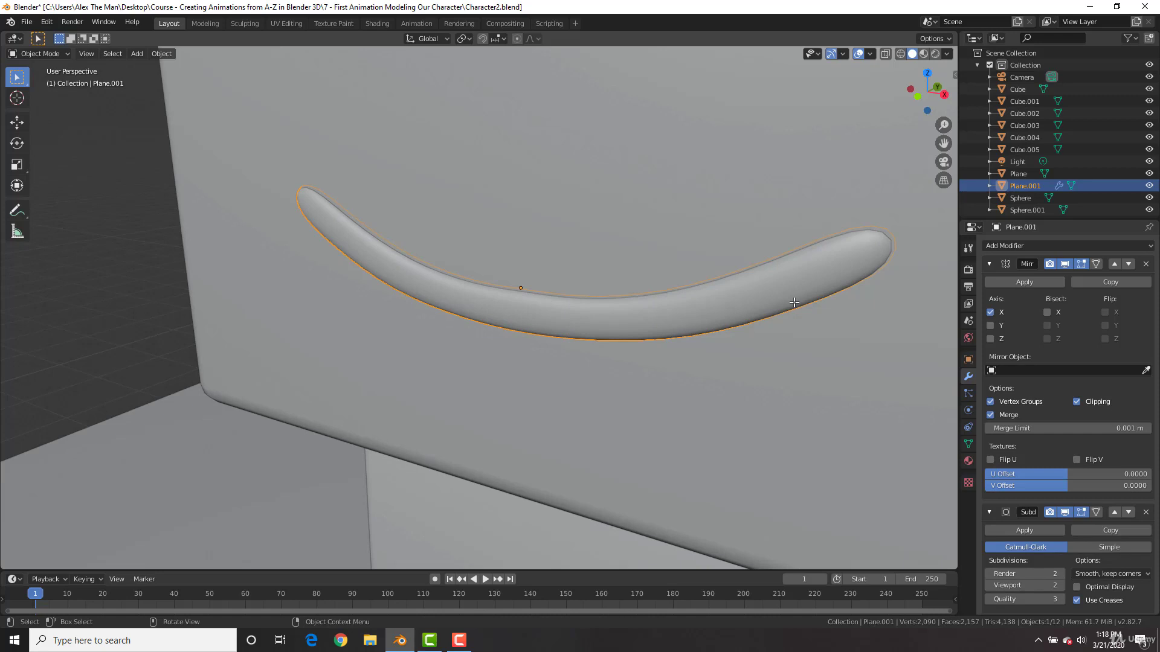
Try moving single control vertices on the mouth's upper edge in Edit Mode, cancel the moves and return to Object Mode
key("Tab")
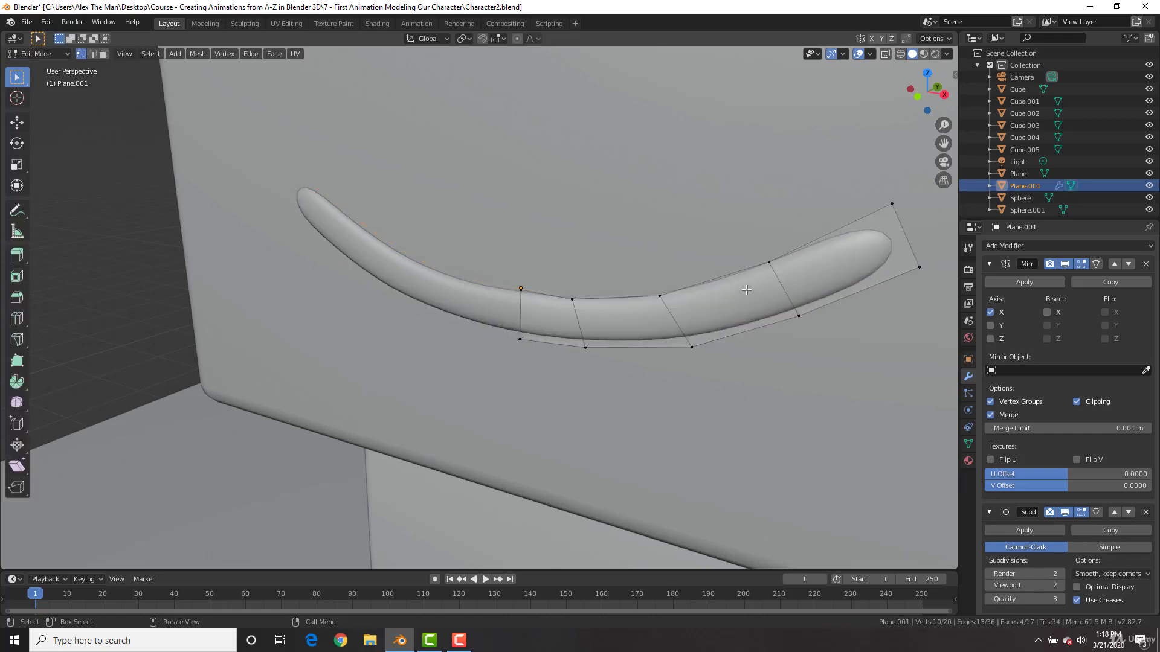
left_click(893, 204)
left_click_drag(658, 299, 621, 270)
key("Escape")
left_click_drag(556, 289, 605, 277)
key("g")
right_click(663, 289)
key("g")
right_click(660, 258)
key("g")
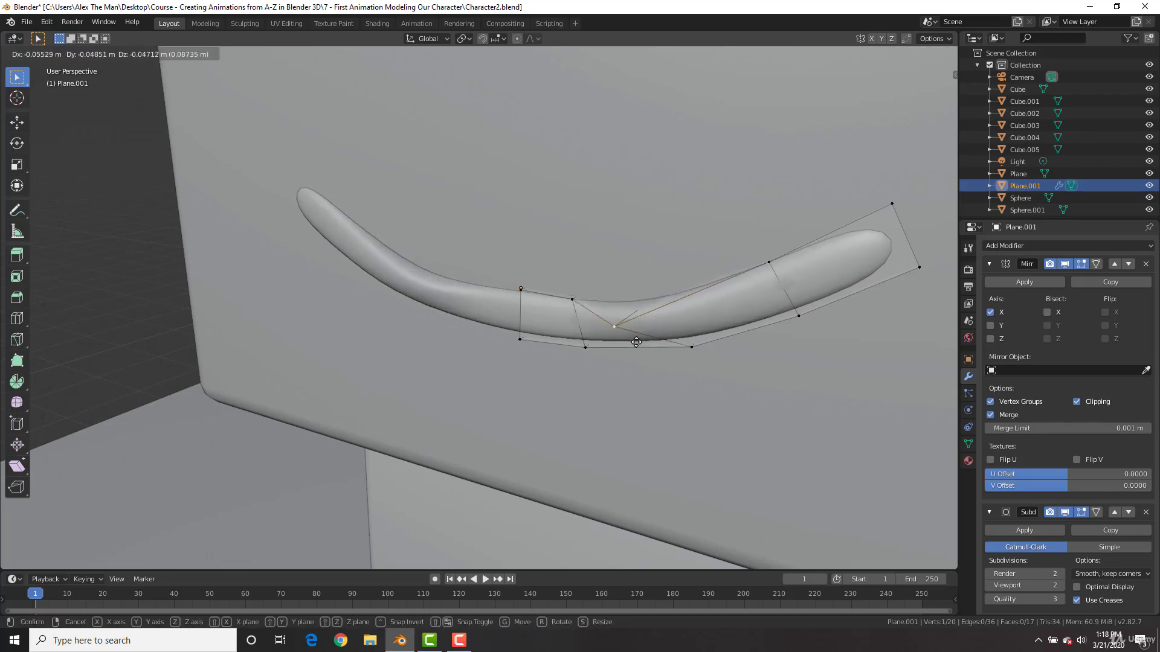
right_click(666, 261)
key("Tab")
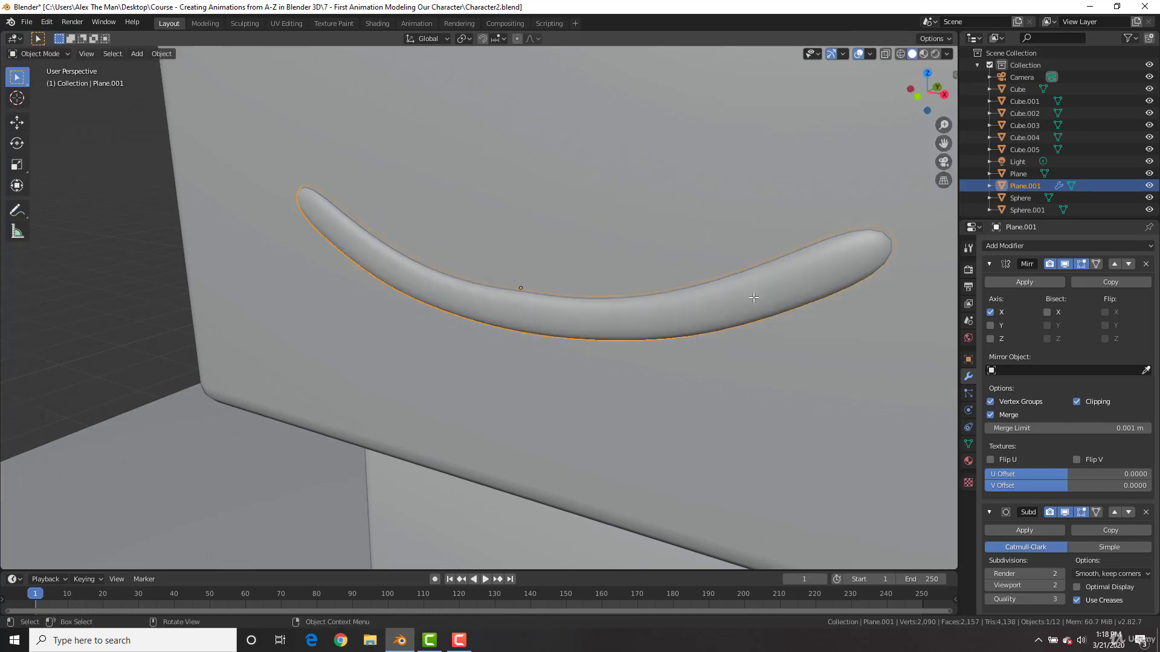
Deselect the mouth and examine the whole character with its eyes and smile
scroll(754, 297, "down", 10)
left_click(740, 256)
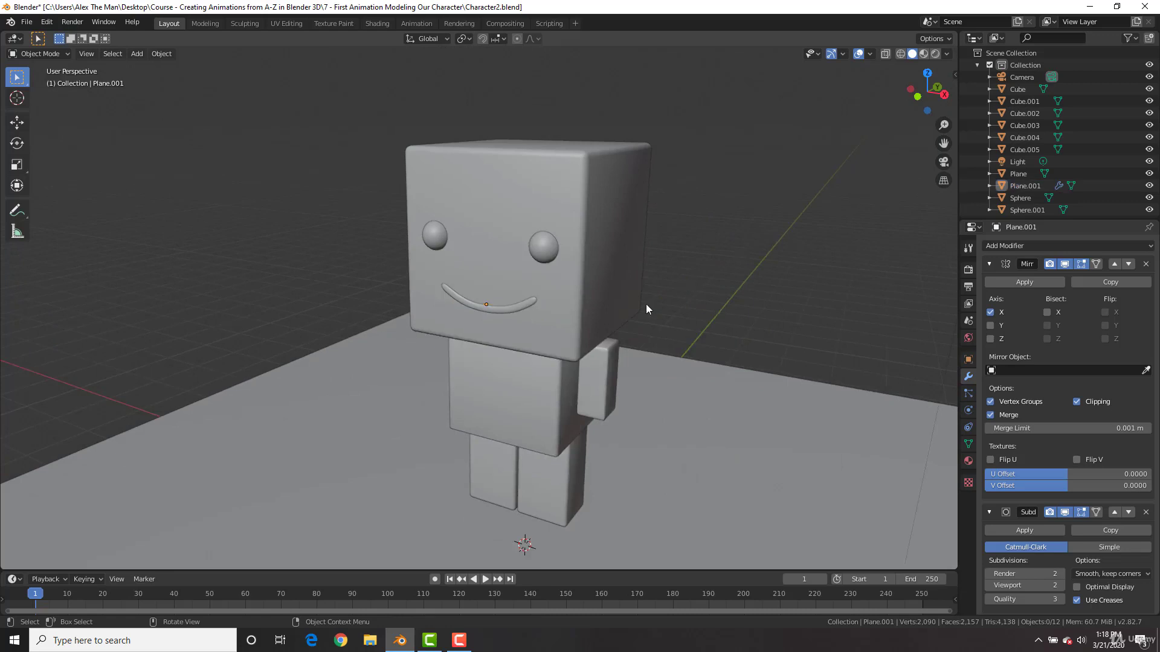
mouse_move(646, 305)
middle_mouse_down()
mouse_move(714, 298)
mouse_move(611, 326)
mouse_move(551, 317)
mouse_move(650, 321)
middle_mouse_up()
scroll(691, 275, "up", 5)
scroll(687, 278, "down", 5)
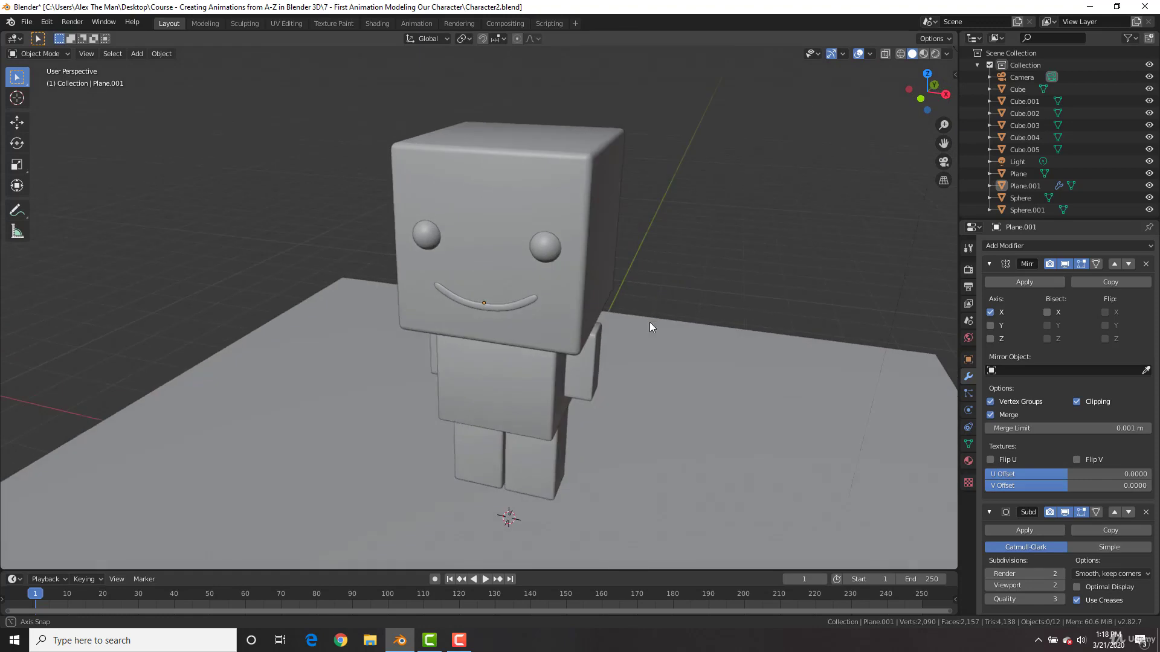
Save the project as a new file named Character3.blend in the same folder
left_click(27, 22)
left_click(49, 111)
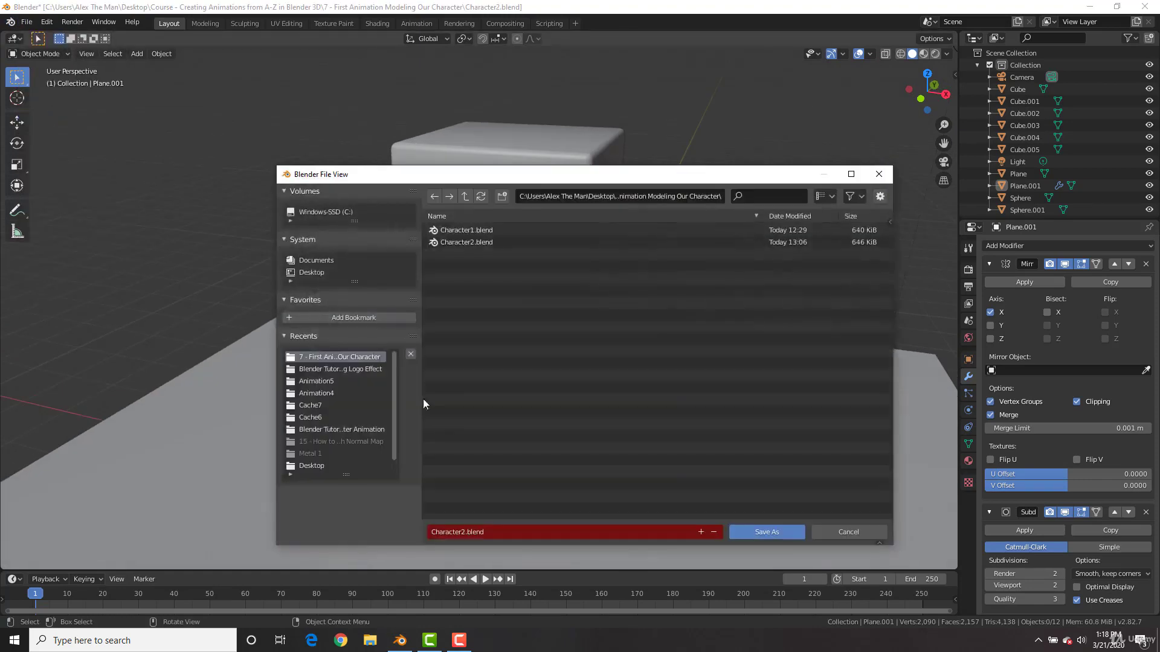
left_click(460, 533)
left_click(461, 533)
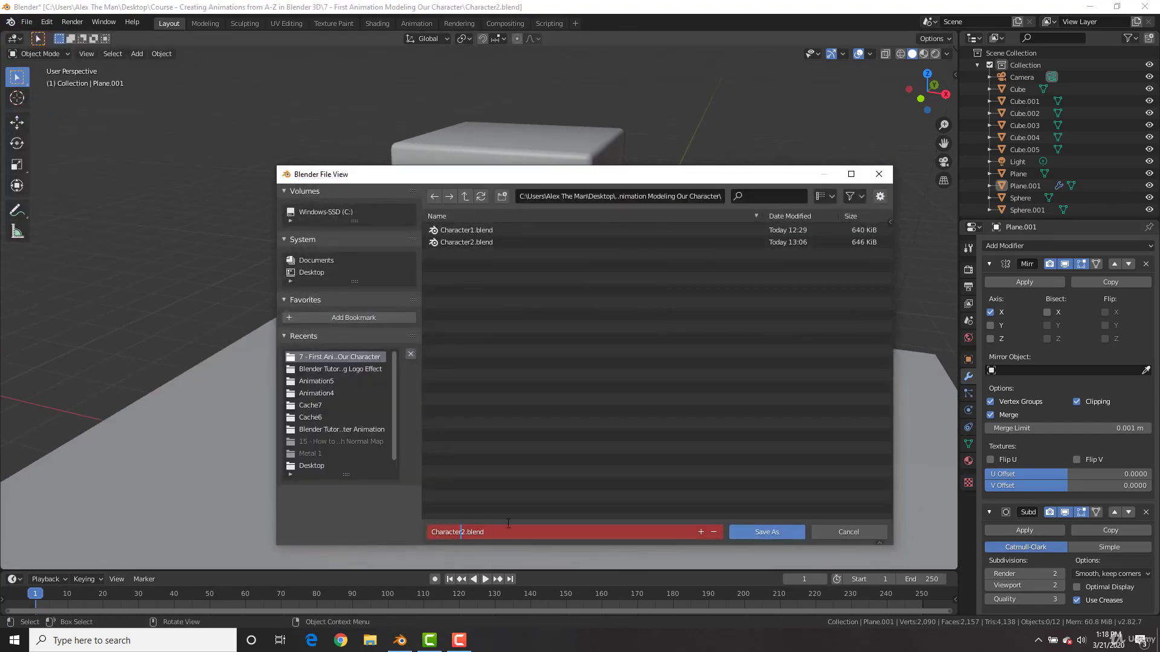
key("BackSpace")
type("3")
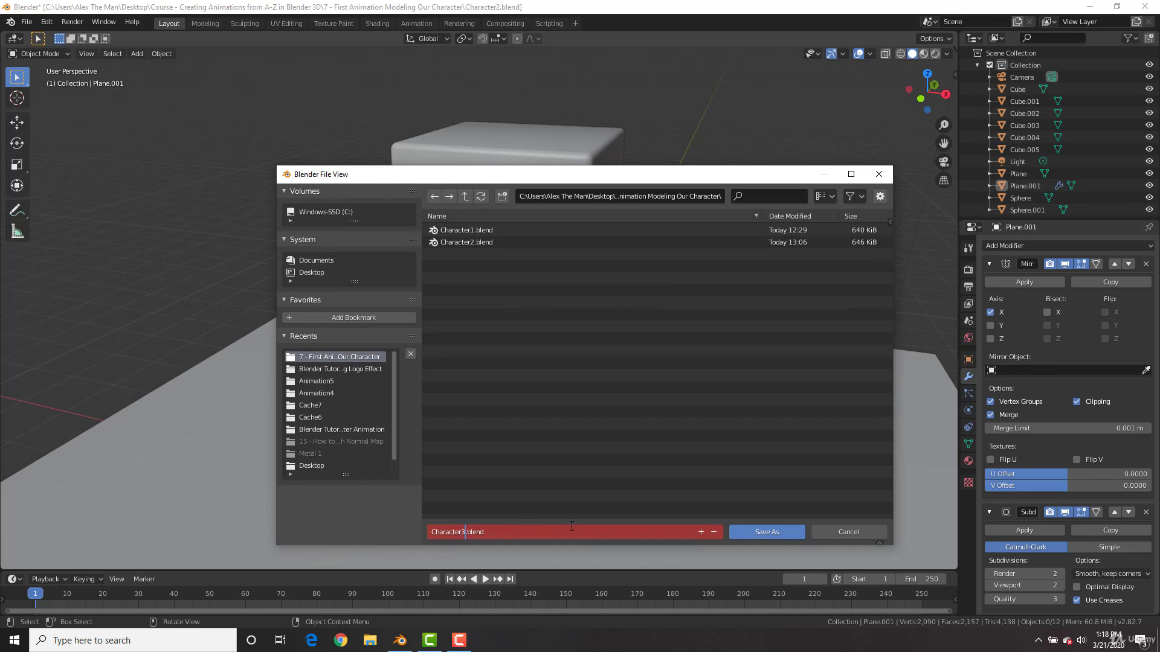